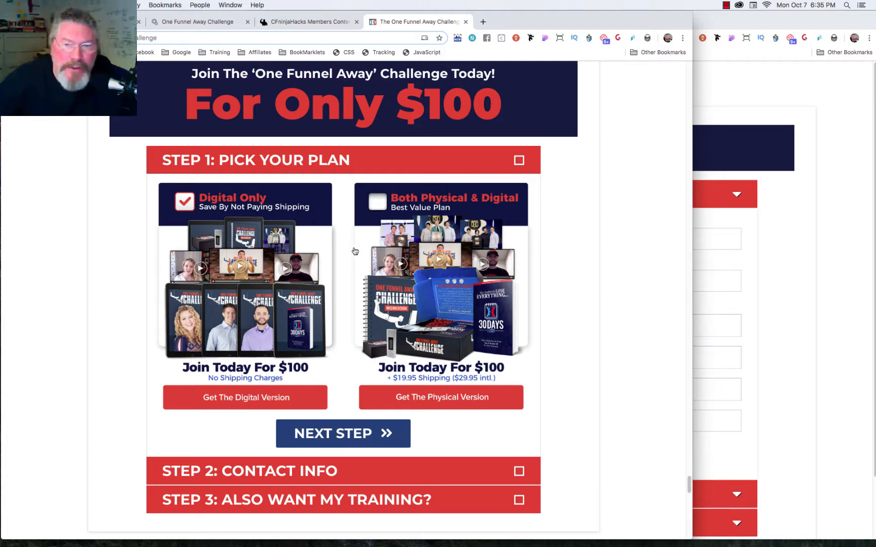
Go through the three steps of the One Funnel Away Challenge order form, from plan choice and contact info to the training upsell.
scroll(573, 285, down, 3)
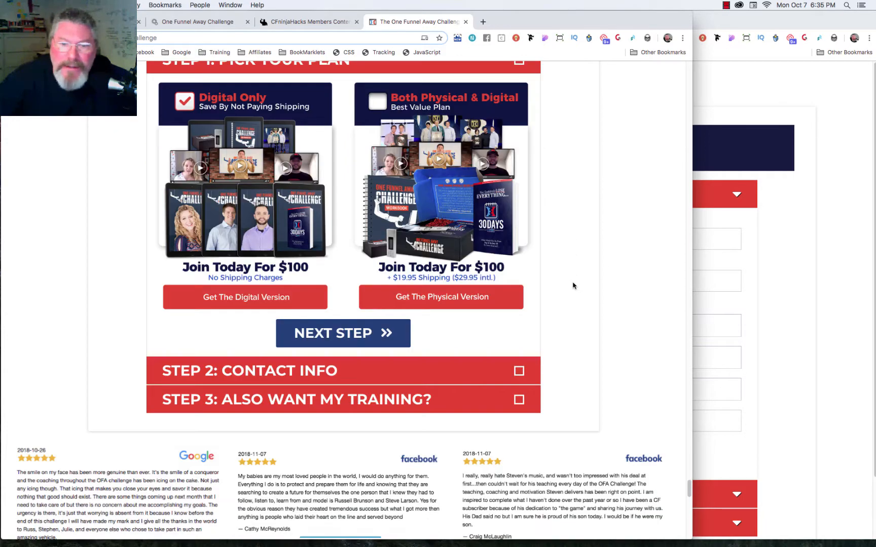
click(390, 332)
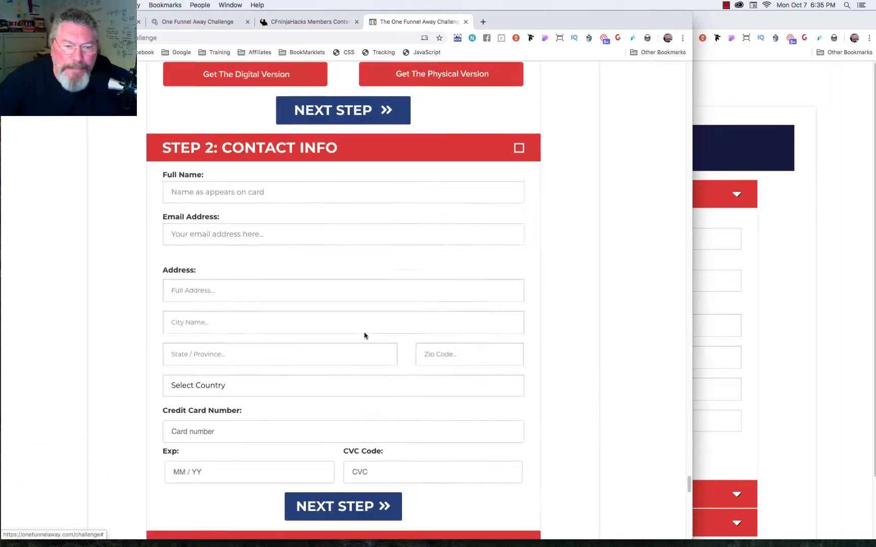
click(350, 410)
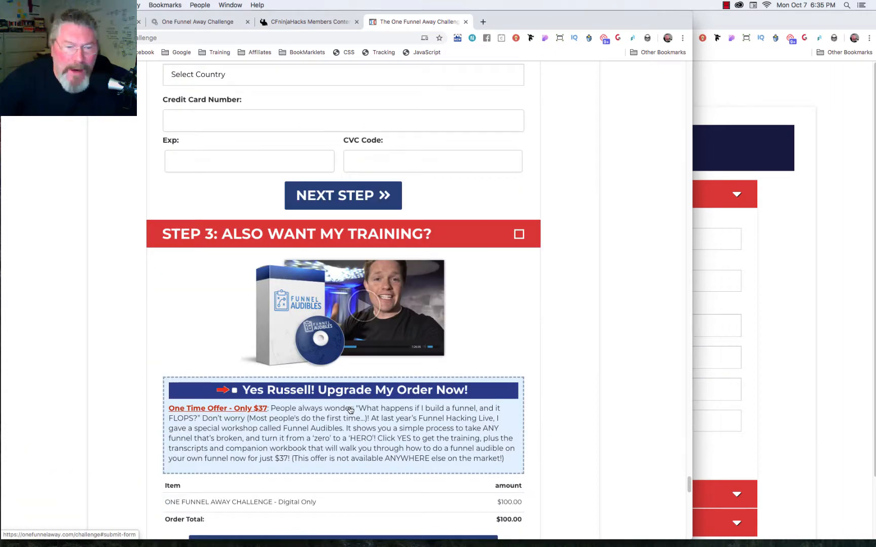
scroll(440, 333, up, 2)
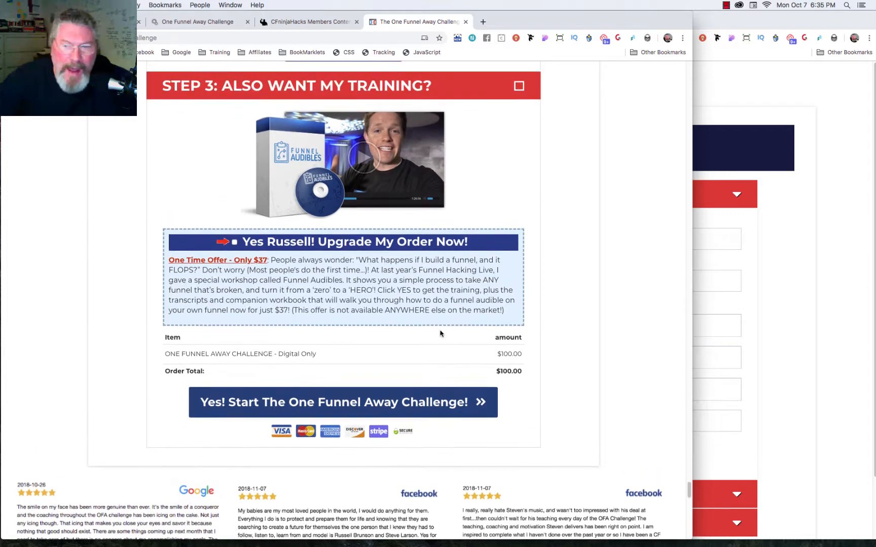
scroll(440, 333, up, 4)
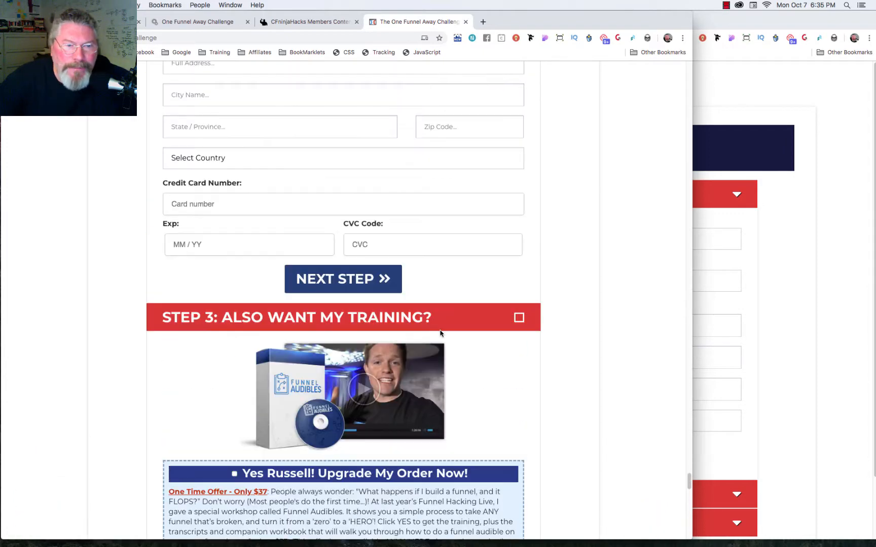
scroll(297, 324, up, 6)
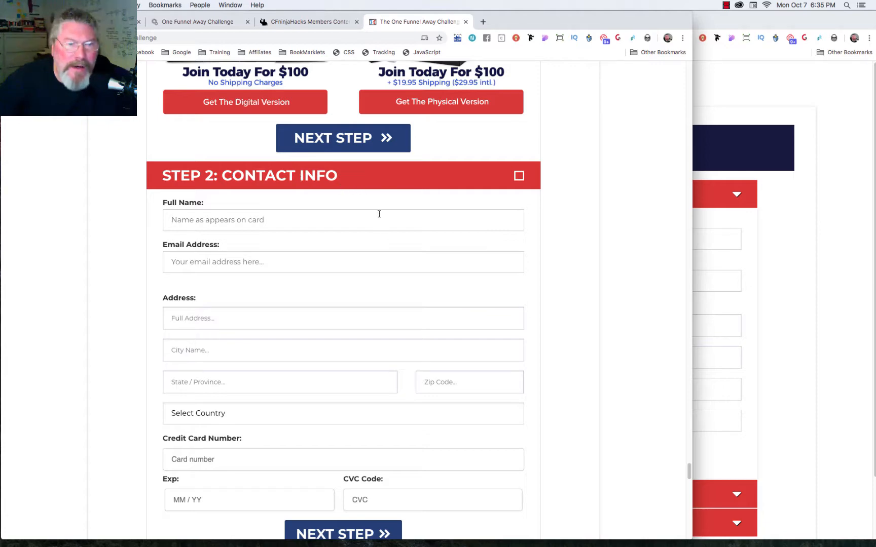
scroll(379, 217, up, 5)
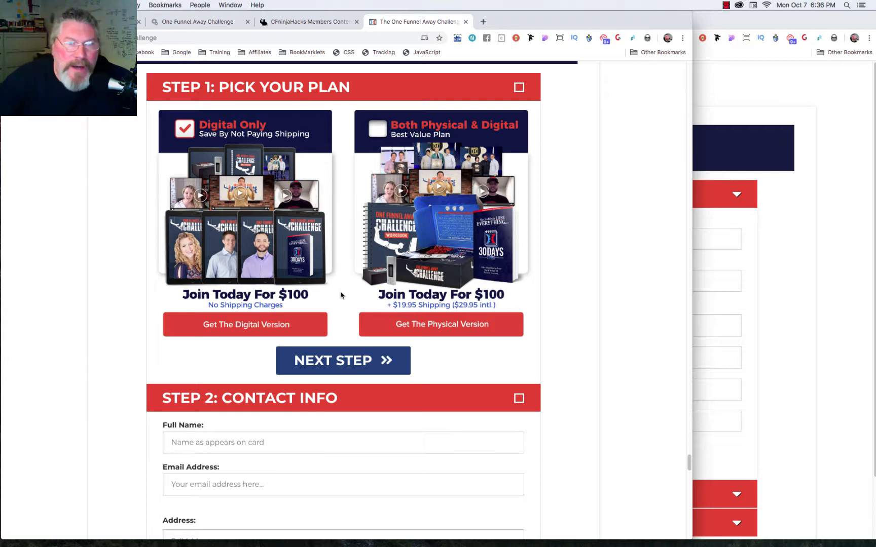
scroll(341, 295, up, 2)
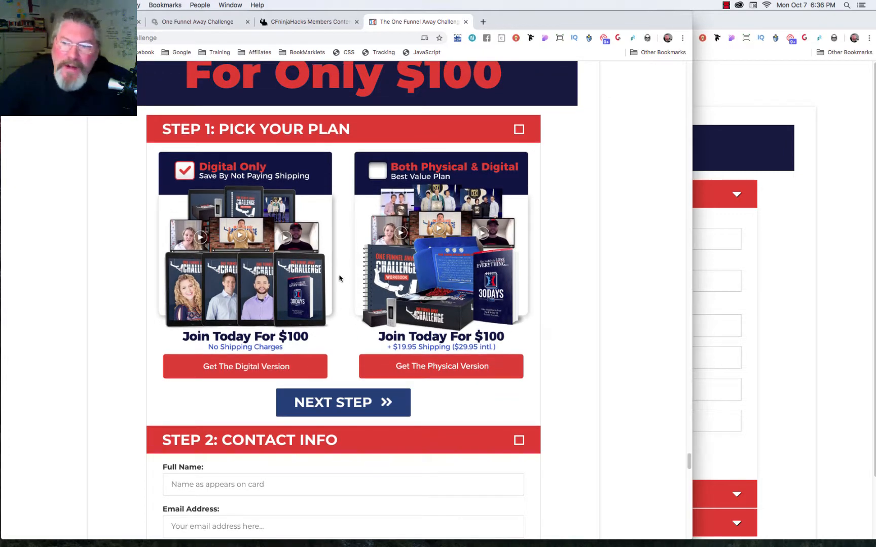
Compare the recreated order form preview with the original One Funnel Away order form in the other browser window.
click(784, 285)
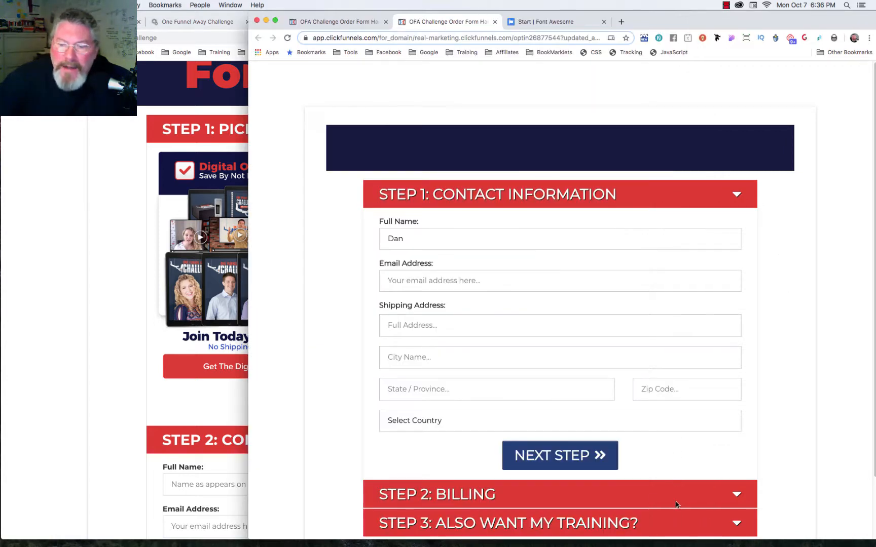
click(130, 287)
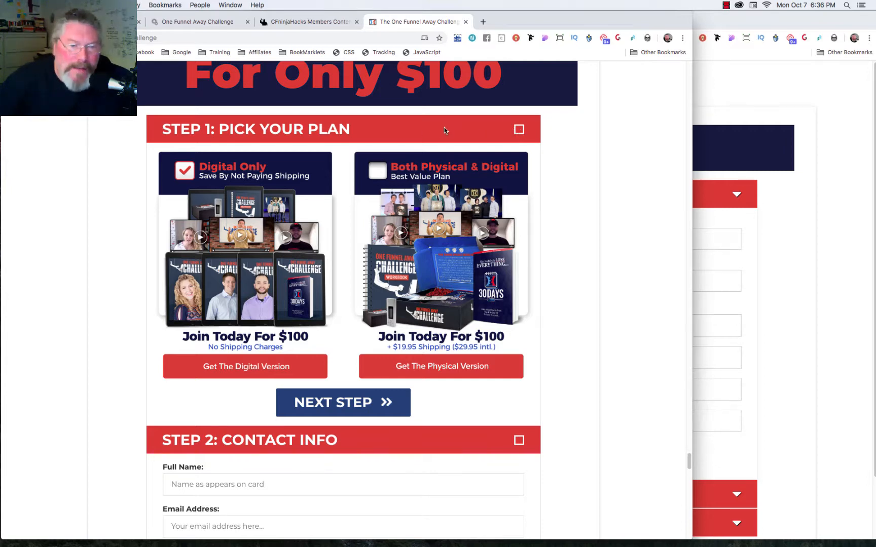
click(779, 212)
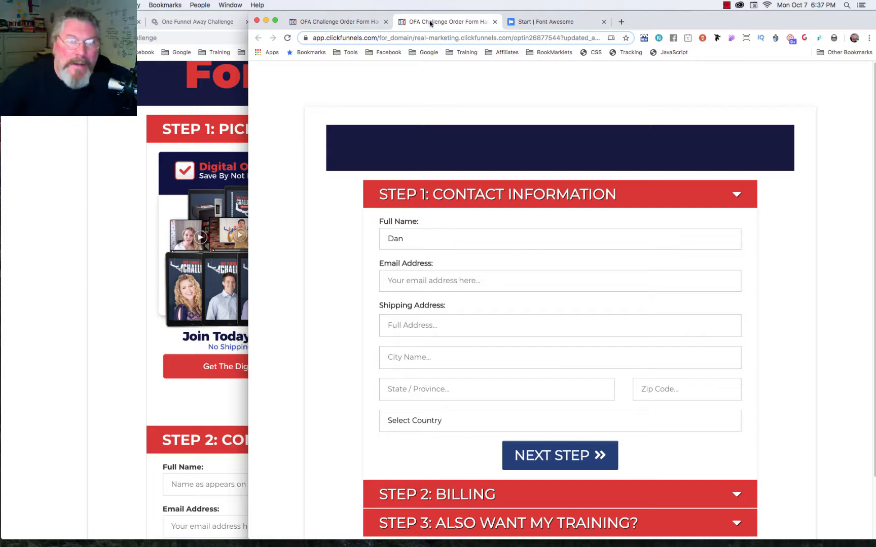
In the ClickFunnels page editor, look up the CSS ID selector of the "Step 1: Contact Information" header row.
click(330, 22)
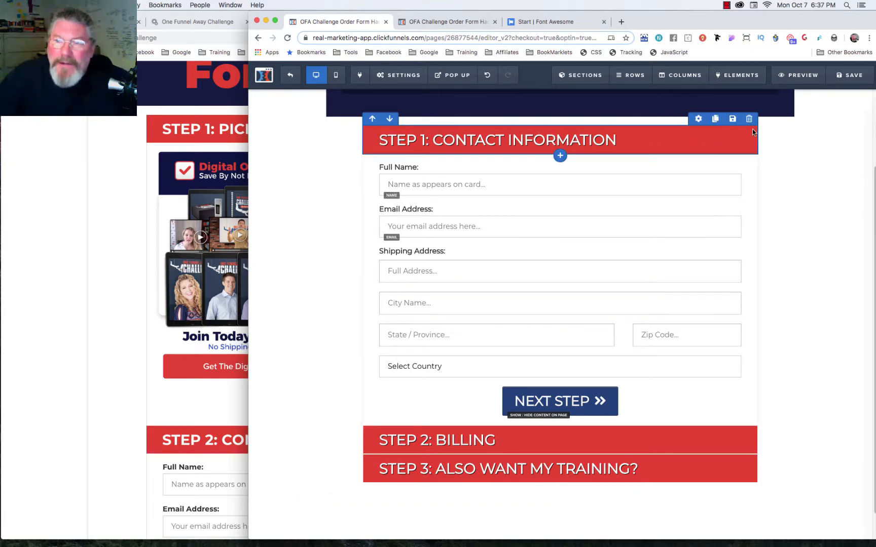
click(699, 119)
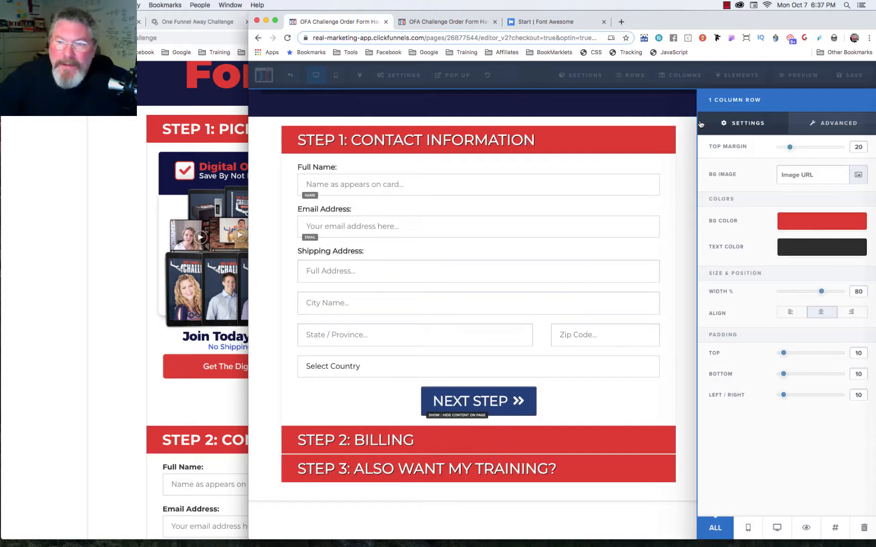
click(841, 535)
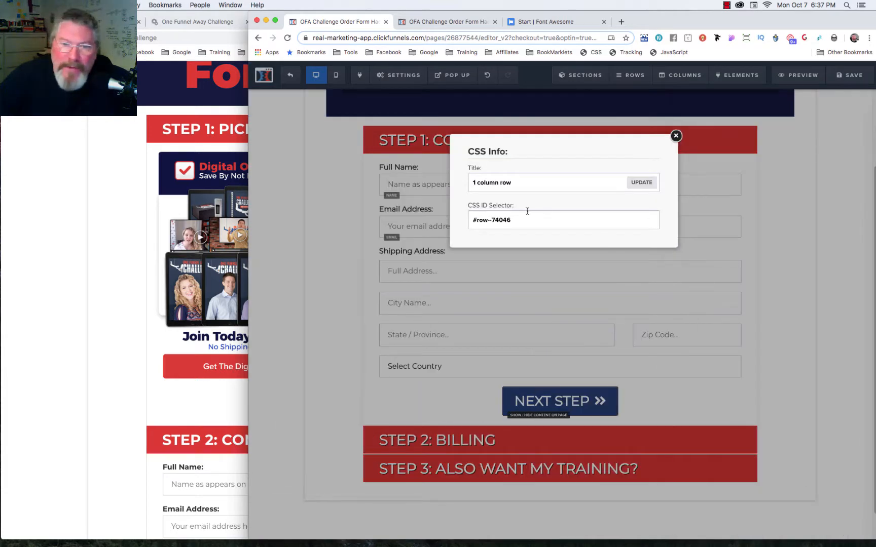
drag(518, 220, 469, 220)
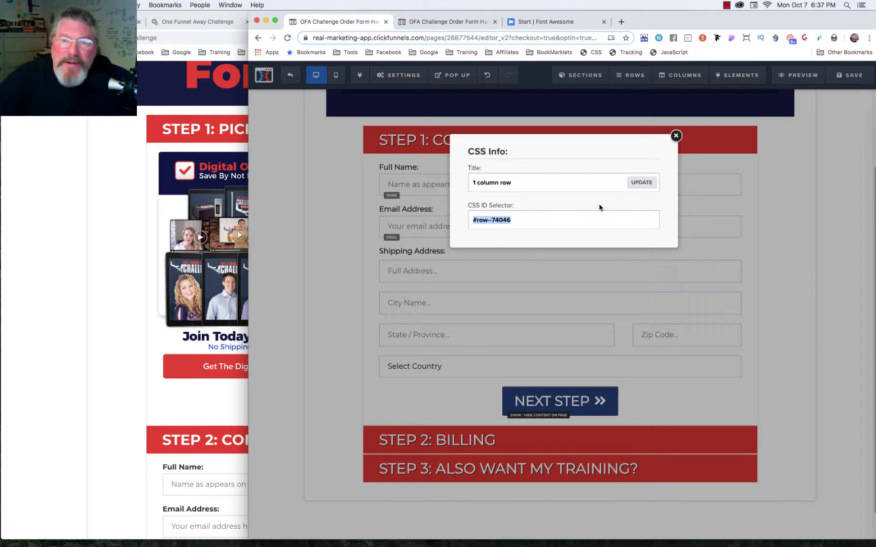
click(715, 163)
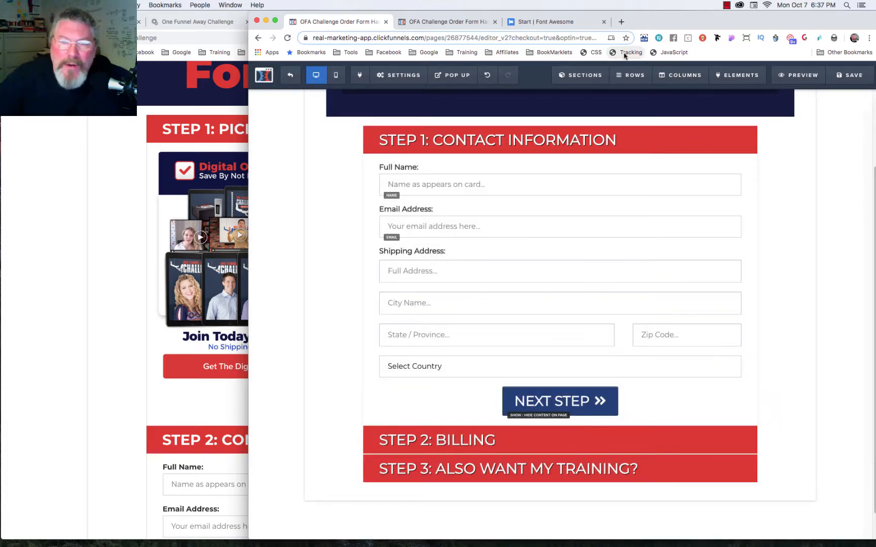
Open the page's header tracking code and enlarge its window to inspect the Font Awesome script line.
click(627, 52)
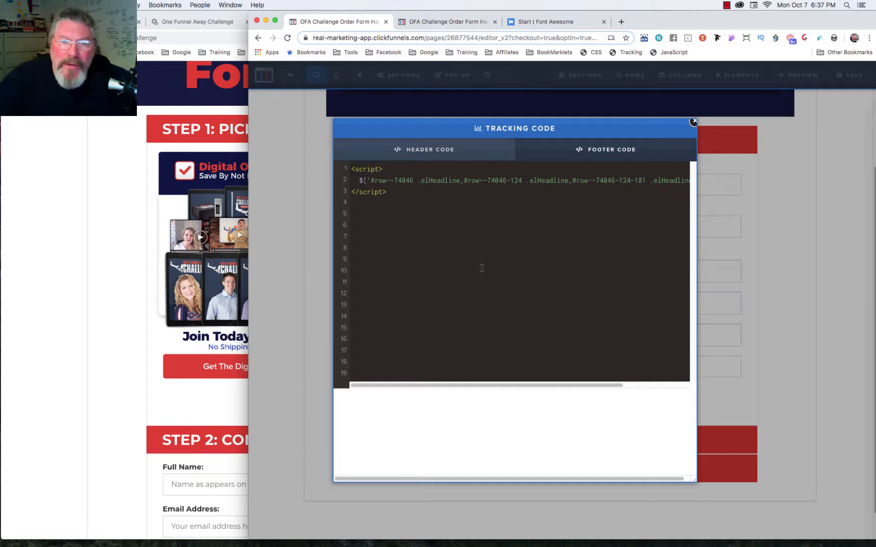
click(436, 153)
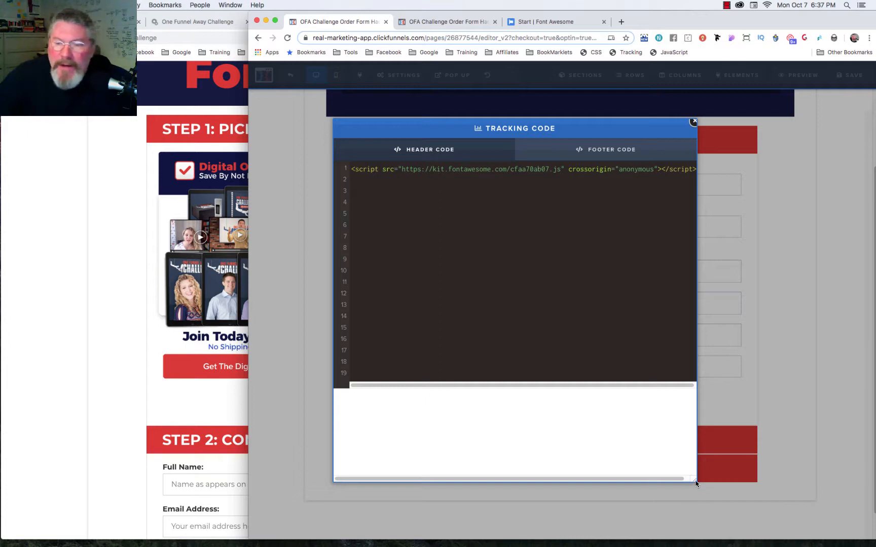
drag(696, 484, 757, 463)
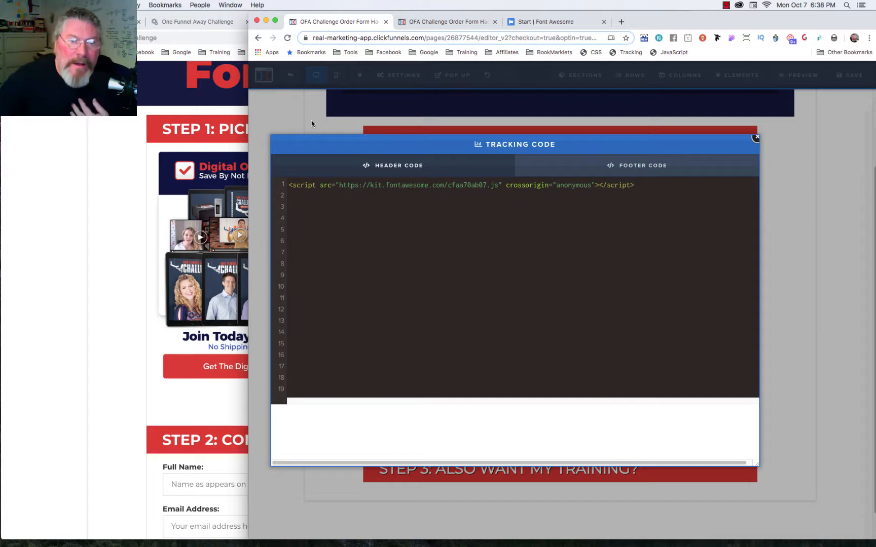
Copy the embed code of the recently used kit on the Font Awesome site, and return to the page's header code.
click(544, 25)
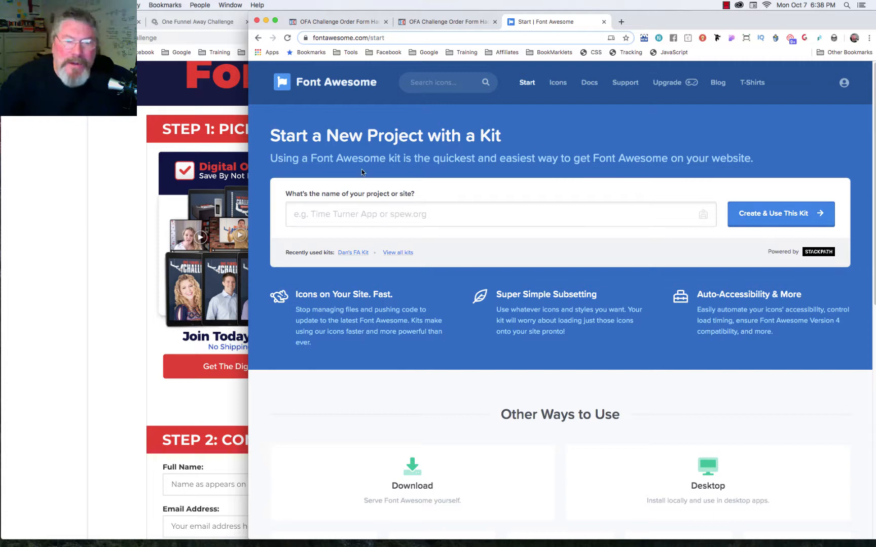
click(350, 254)
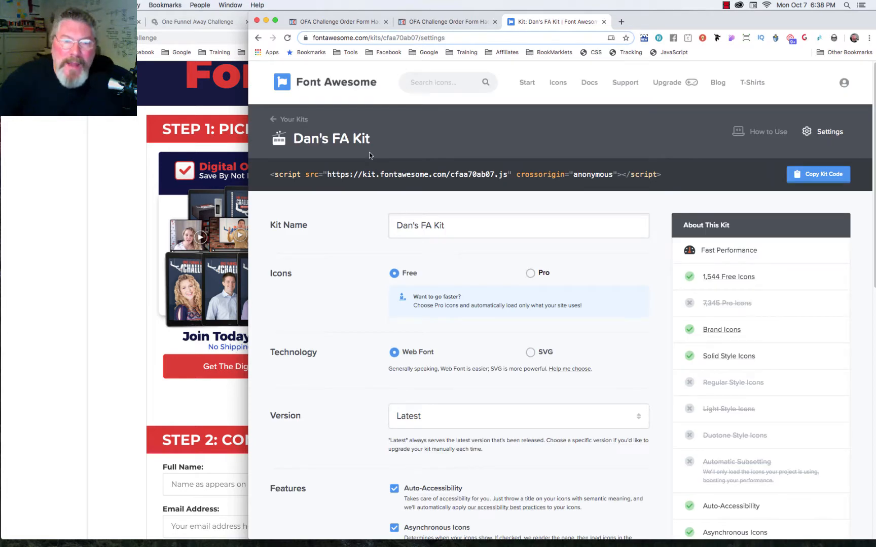
drag(271, 174, 673, 172)
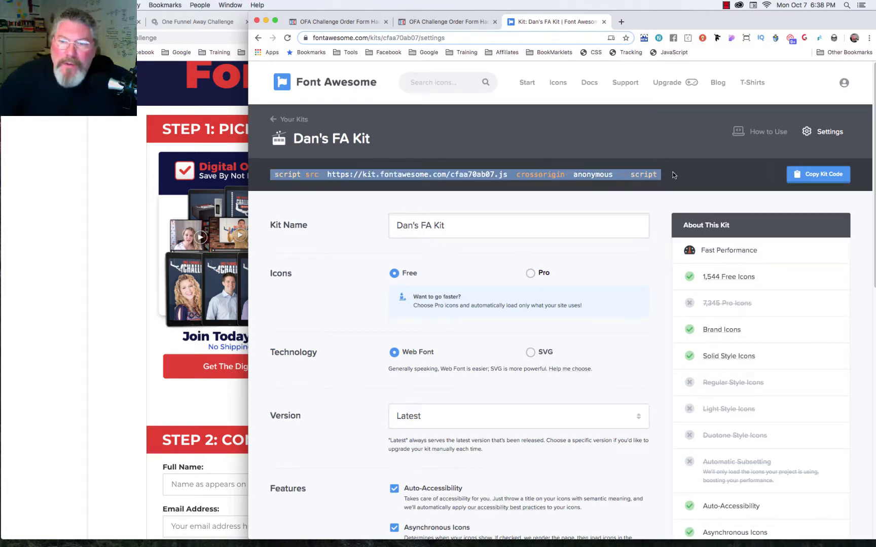
click(820, 178)
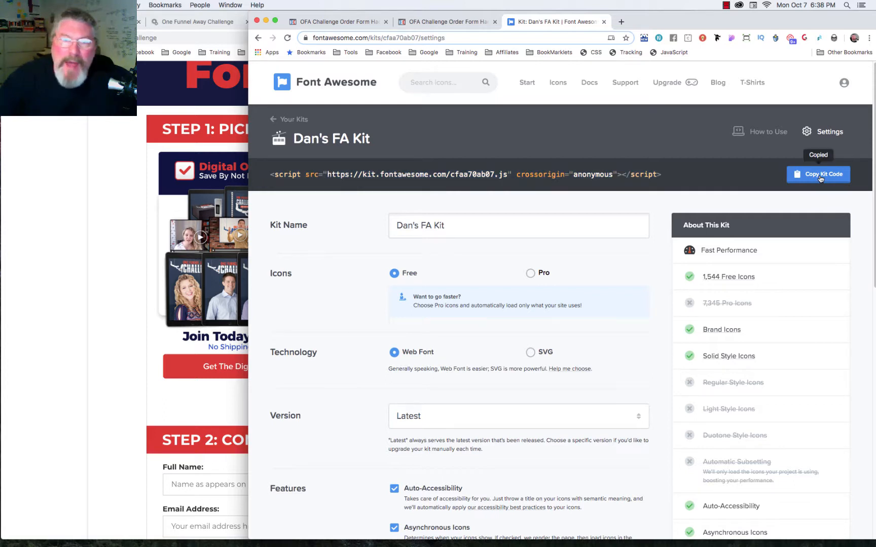
click(346, 23)
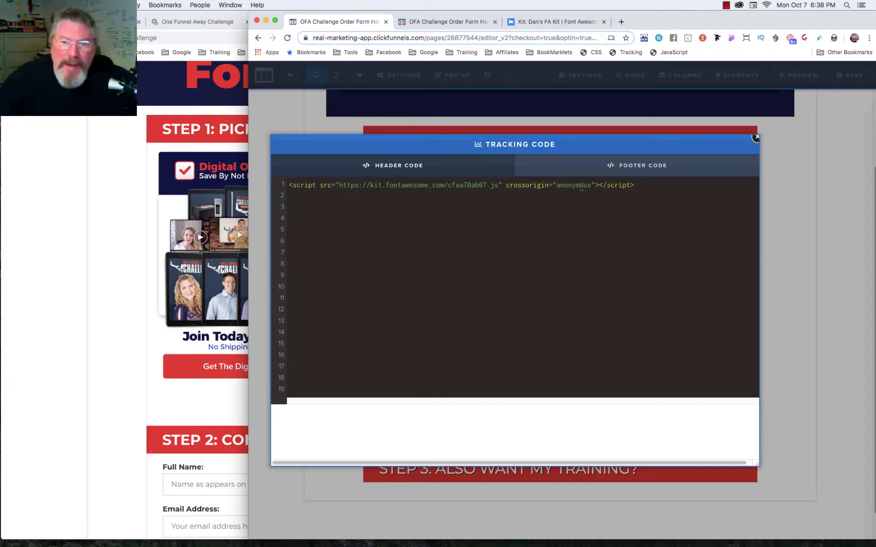
Examine the three row selectors in the footer tracking script that adds the "icon" class to the step headlines.
click(638, 171)
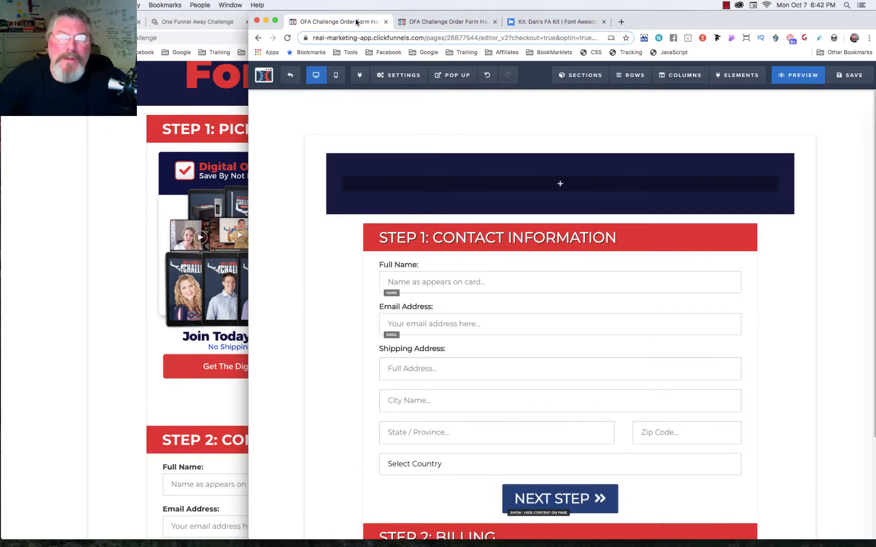
click(632, 54)
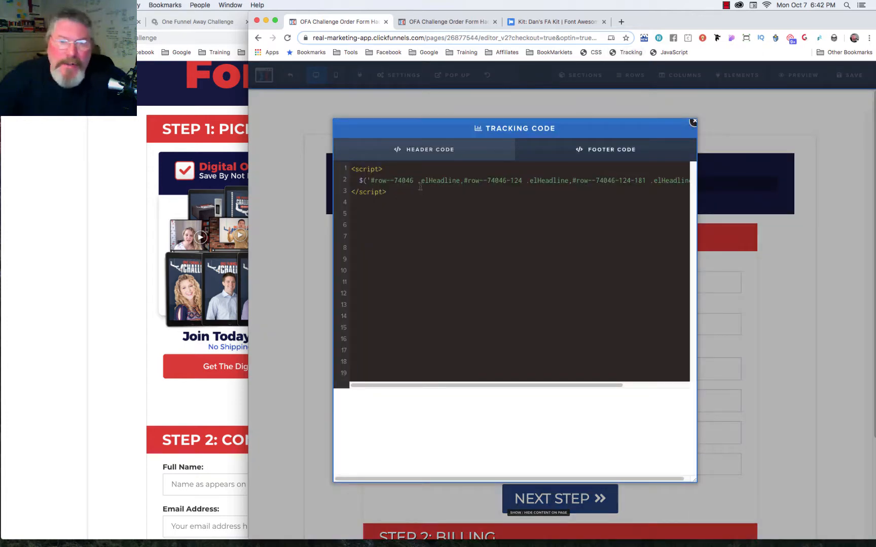
drag(413, 180, 370, 181)
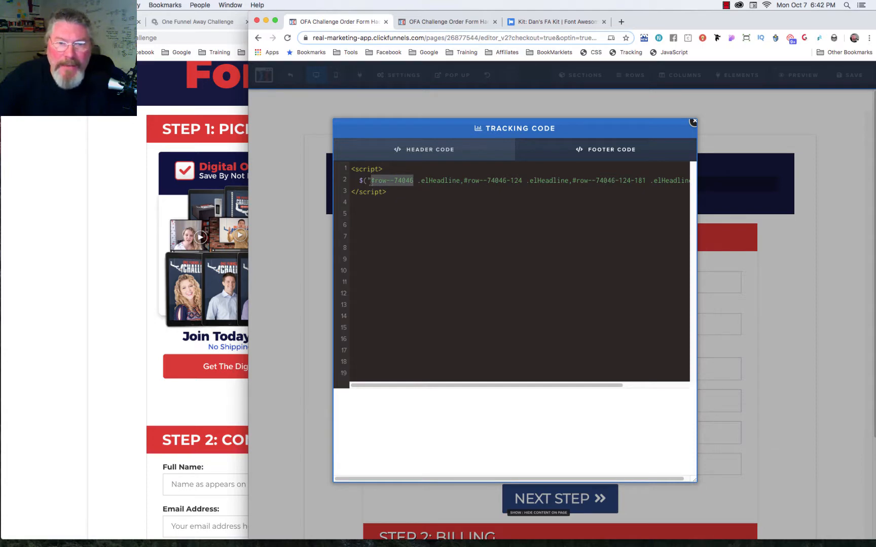
click(410, 208)
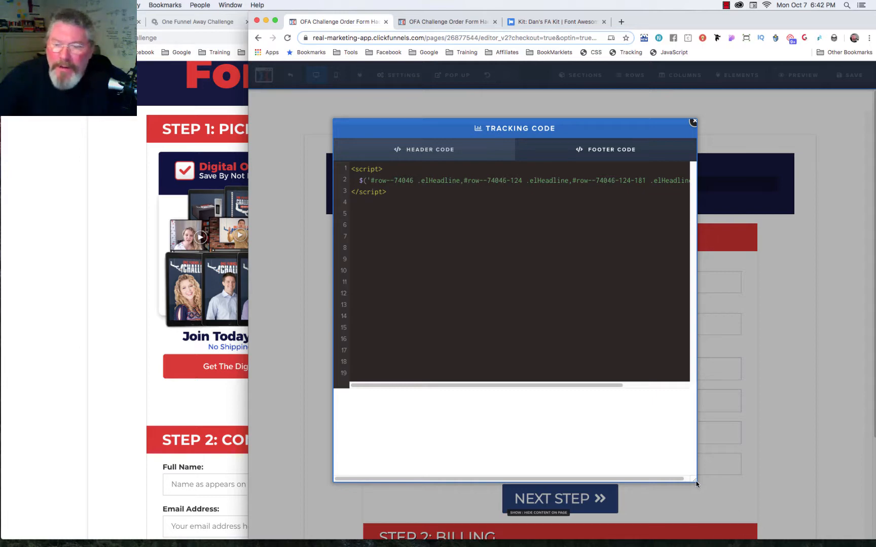
drag(696, 481, 771, 486)
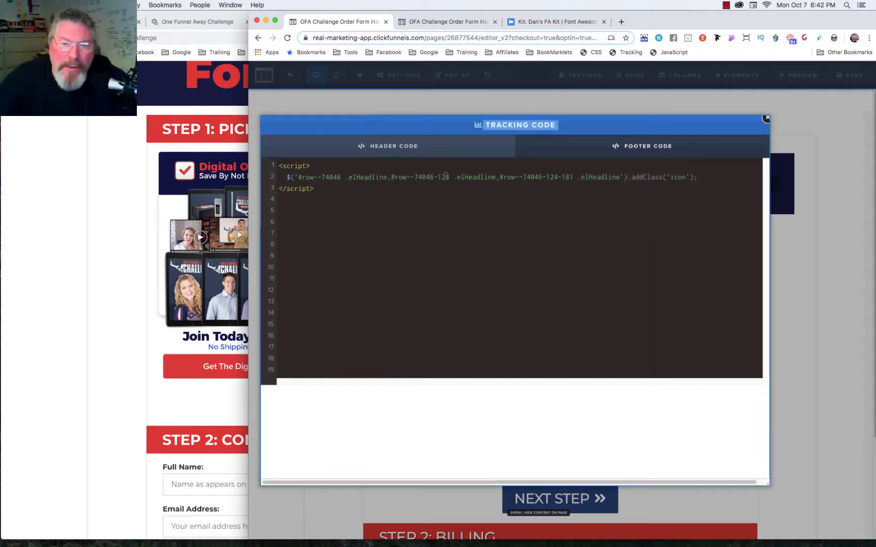
drag(449, 177, 390, 178)
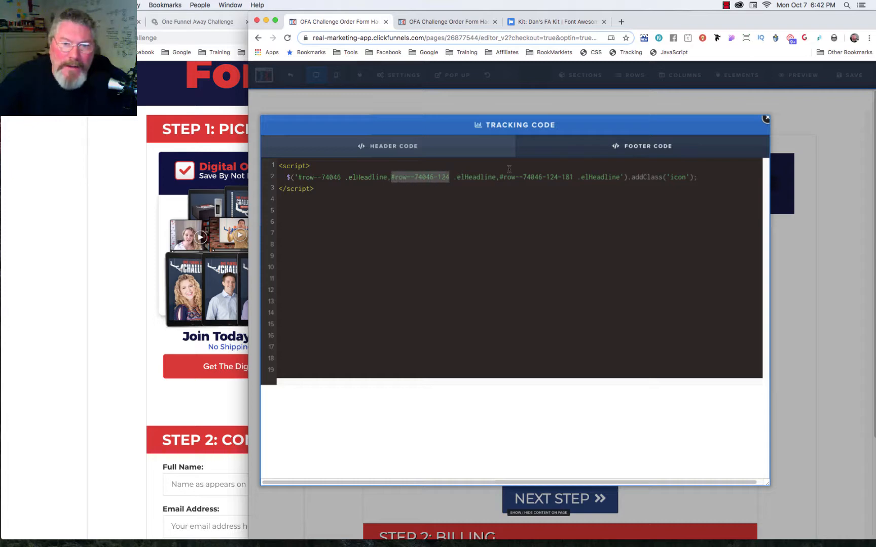
drag(573, 177, 499, 177)
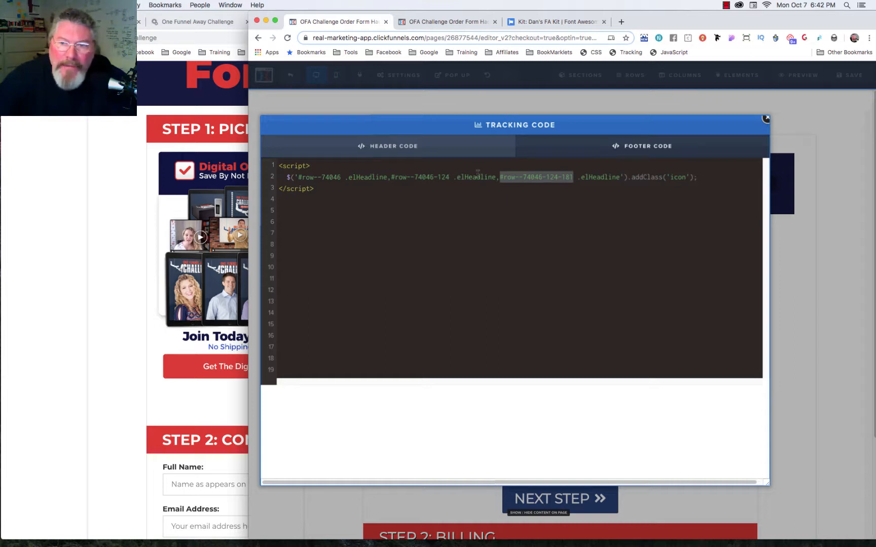
click(630, 202)
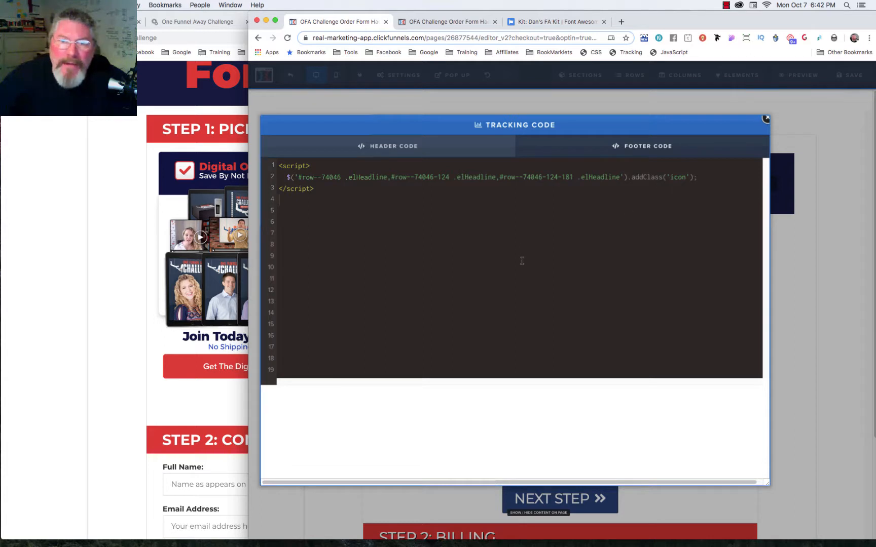
Open the page's custom CSS, enlarge its window and examine the "Header Caret Icon" rule.
click(596, 55)
scroll(505, 277, down, 5)
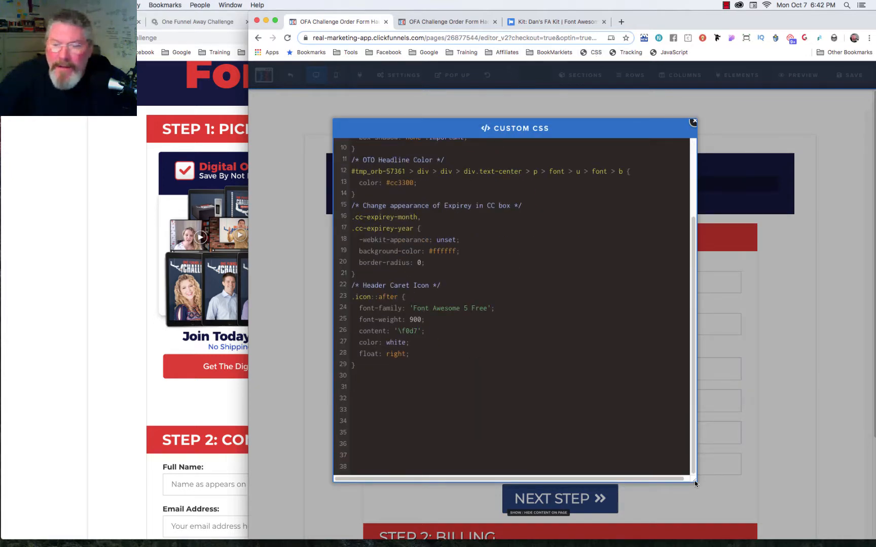
drag(694, 481, 699, 520)
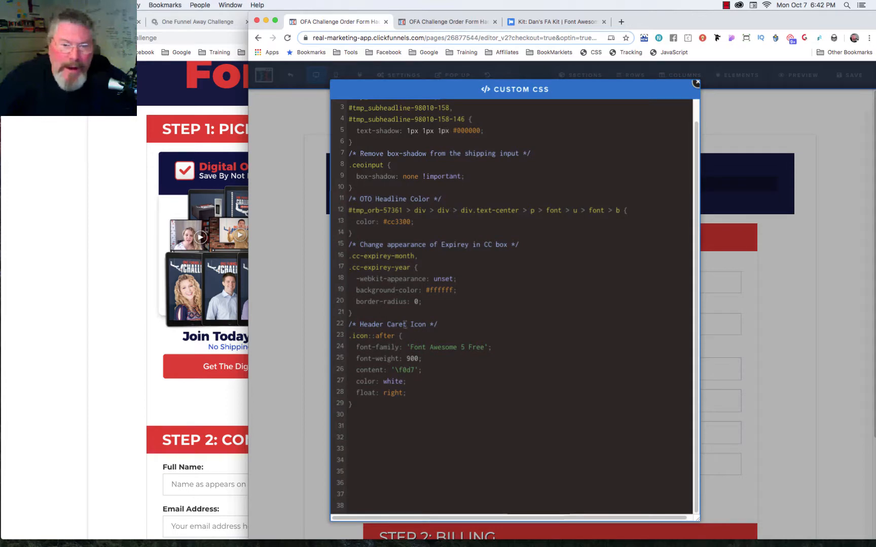
drag(350, 324, 438, 325)
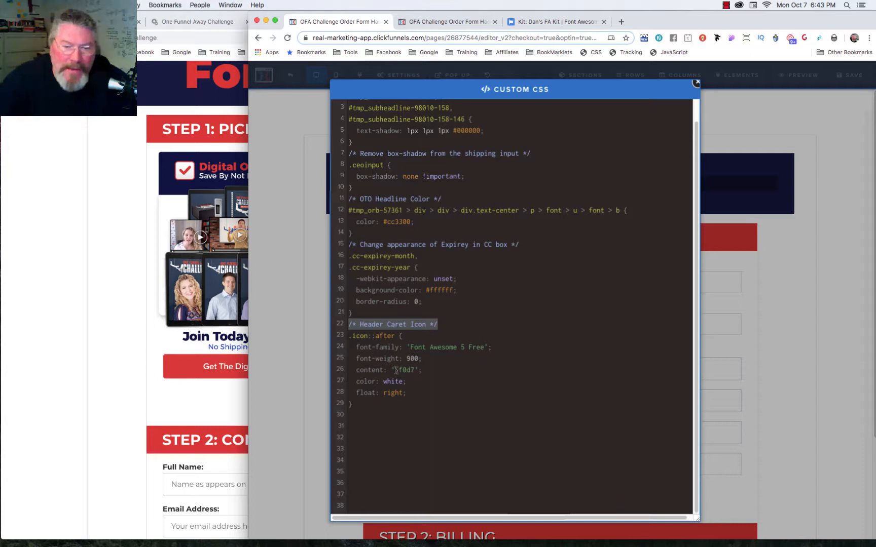
Highlight the content code in the "Header Caret Icon" rule, and search the Font Awesome icon gallery for "caret-down".
drag(395, 370, 413, 371)
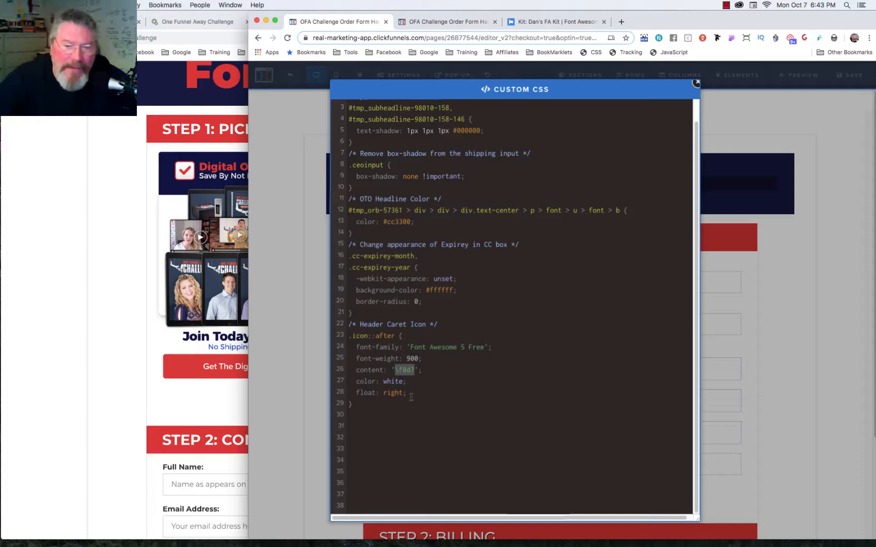
click(561, 22)
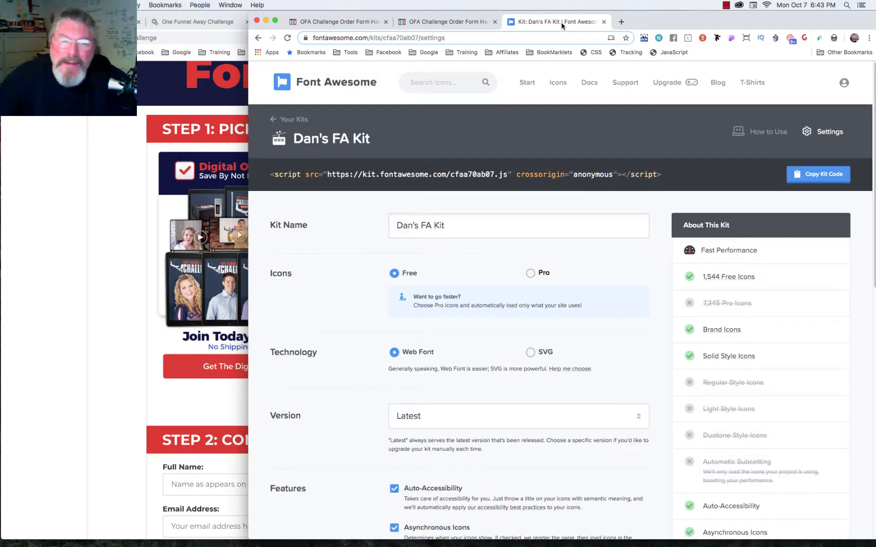
click(555, 83)
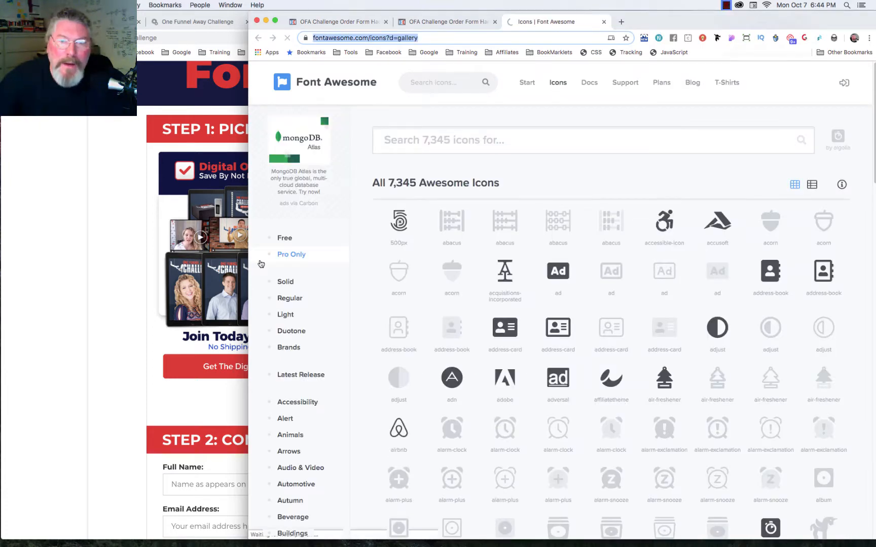
click(509, 140)
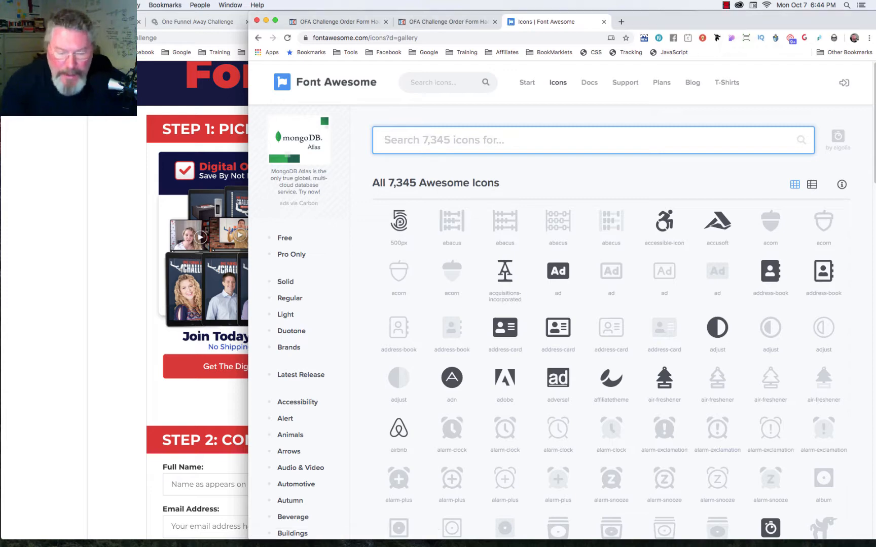
text(care)
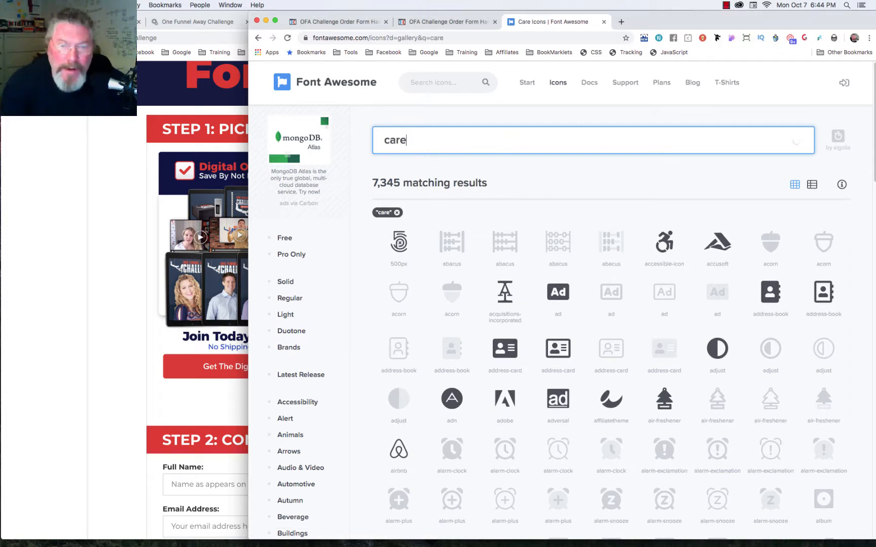
text(t)
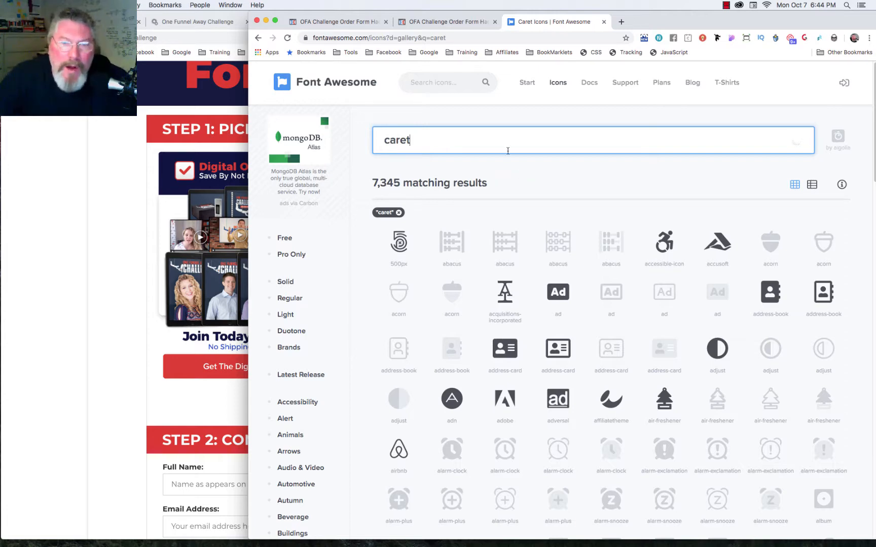
text(-down)
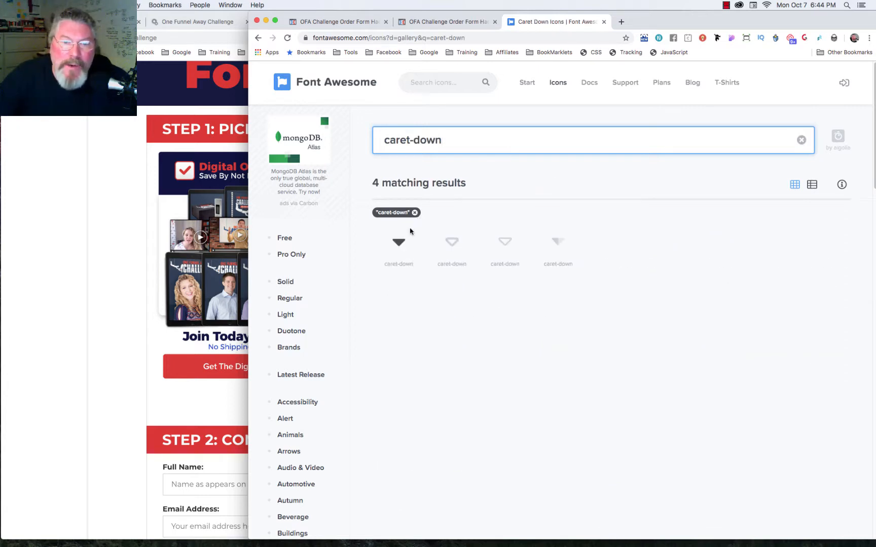
Open the solid caret-down icon's page, look it over and copy the icon's Unicode value.
click(399, 244)
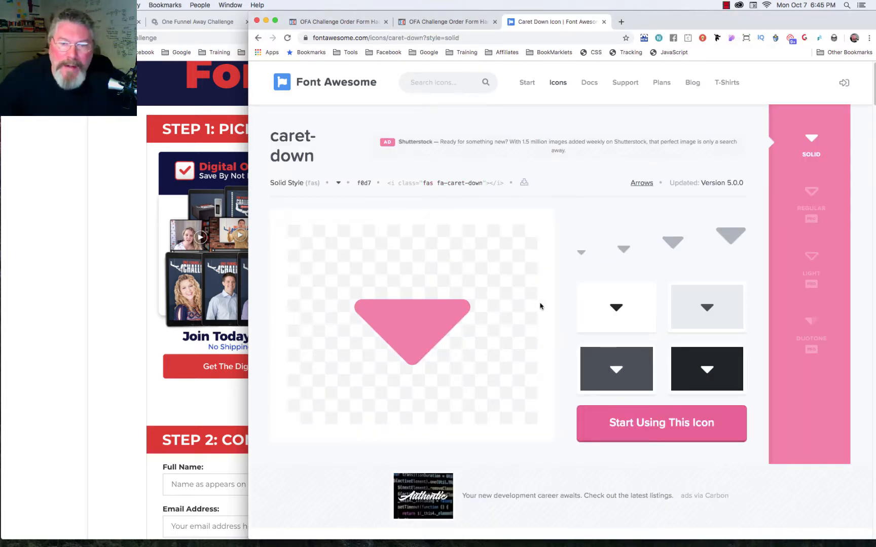
scroll(556, 313, down, 5)
scroll(556, 314, up, 4)
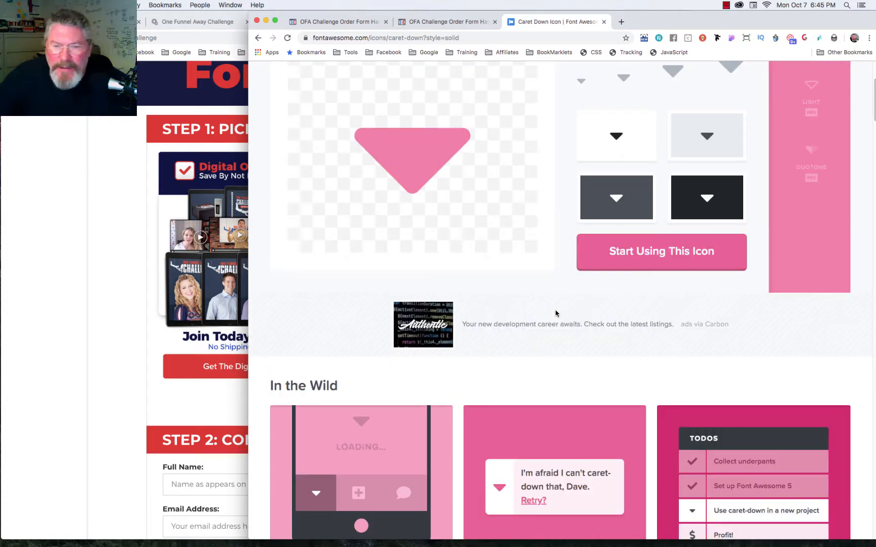
scroll(565, 264, up, 1)
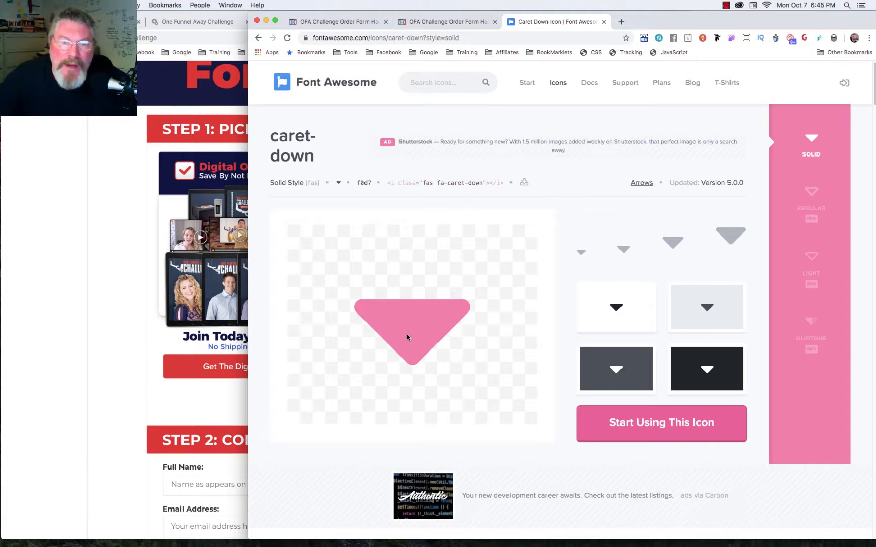
click(363, 185)
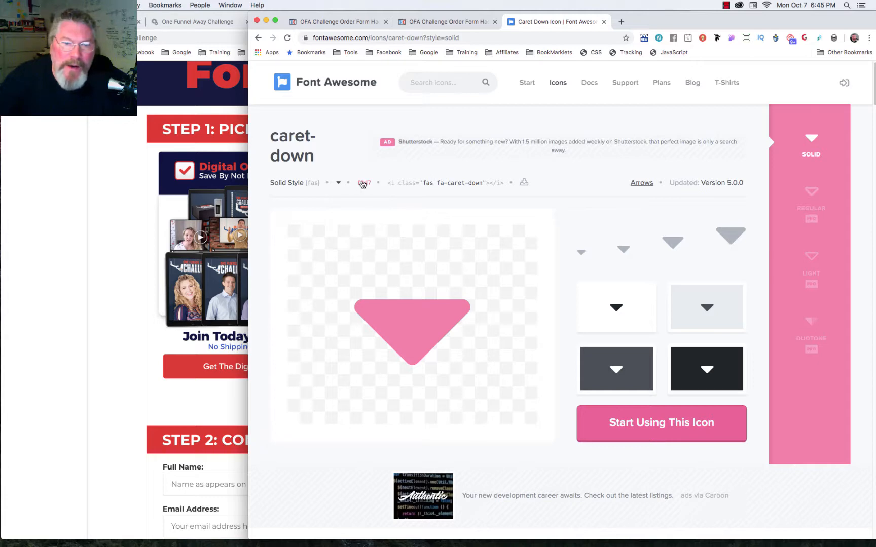
click(363, 184)
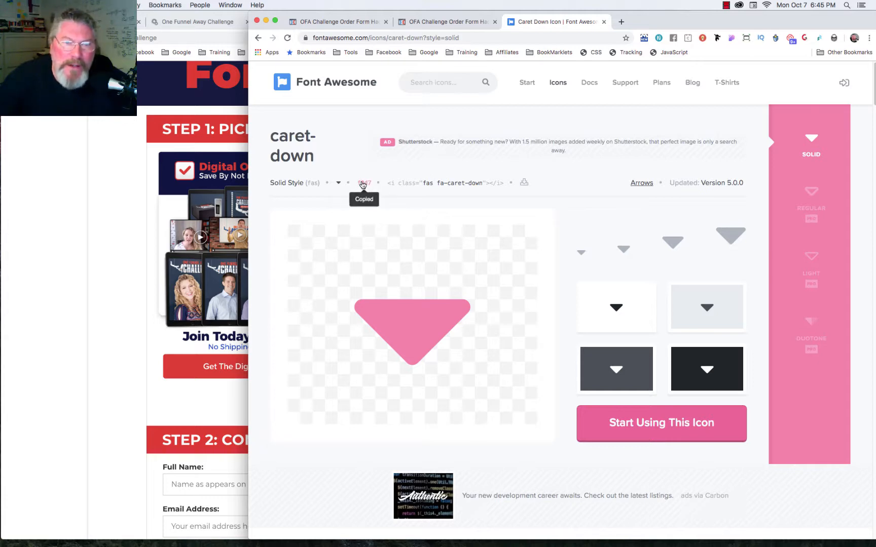
Return to the ClickFunnels custom CSS to inspect the backslash before the caret's content code, shrink its window and close it.
click(349, 24)
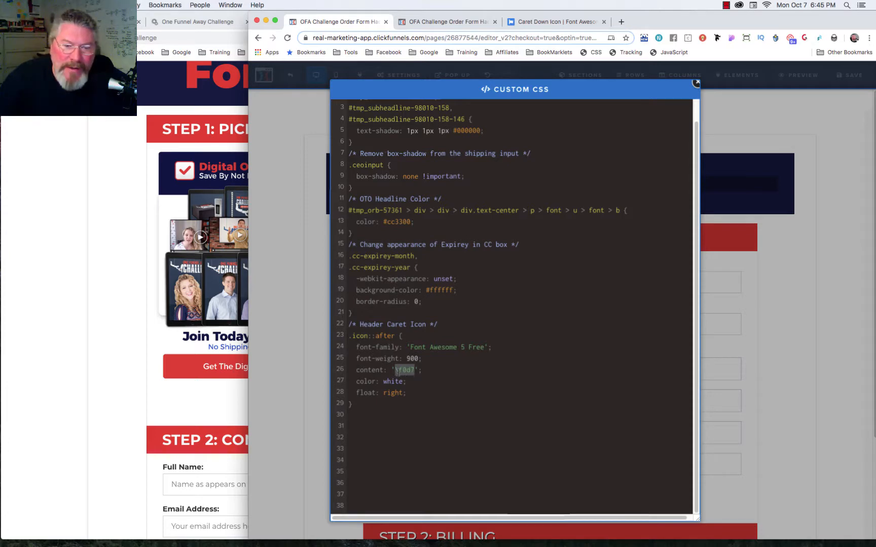
click(398, 372)
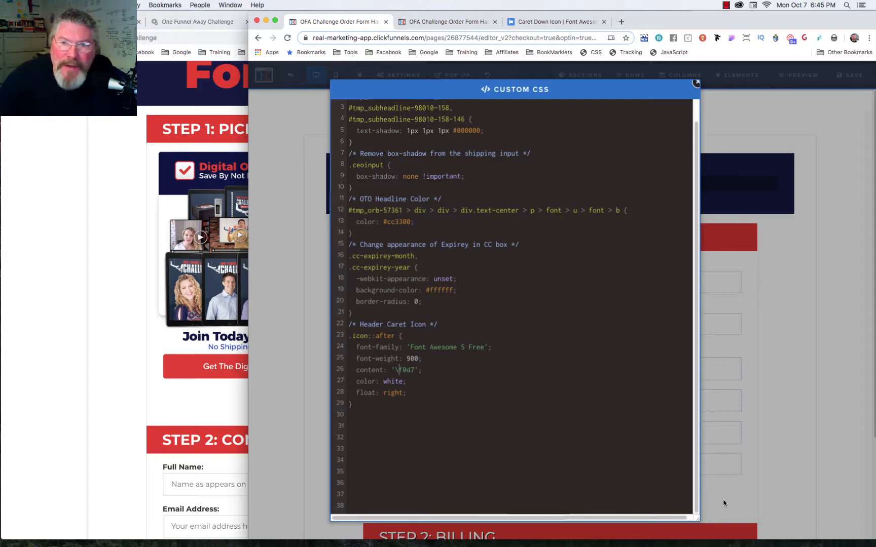
drag(699, 522, 602, 525)
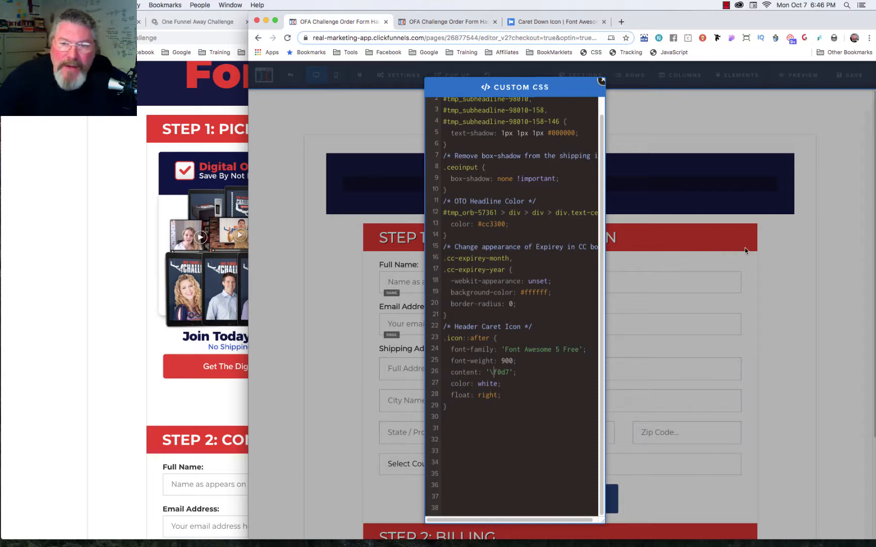
click(699, 126)
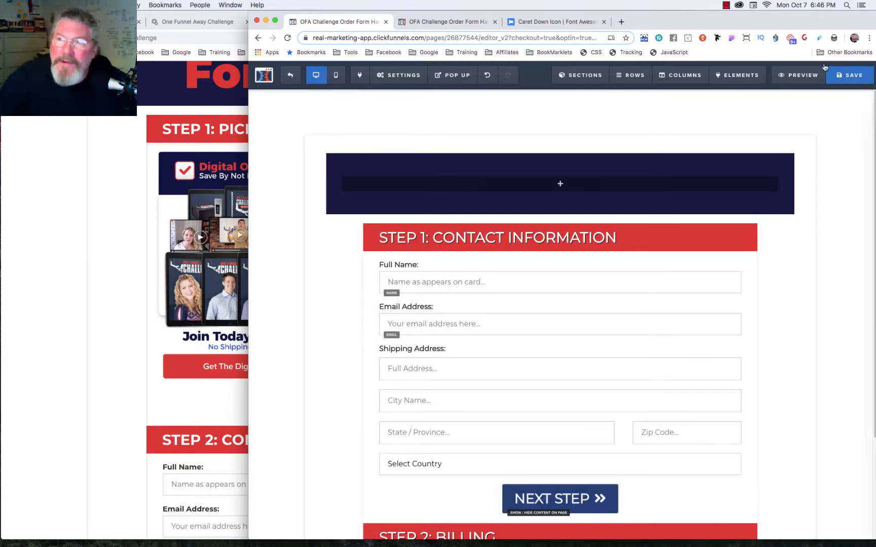
Reload the order form preview to check the caret icons on the step headers, and return to the page editor.
click(468, 22)
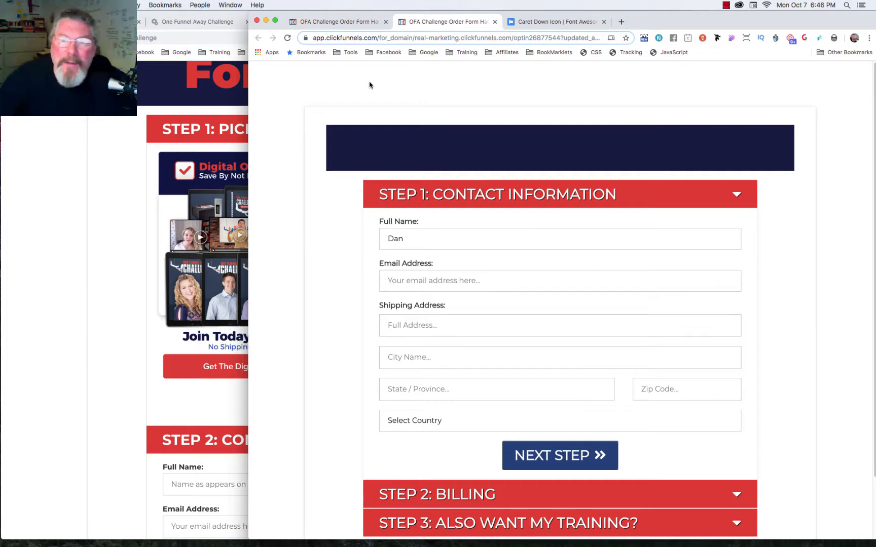
click(287, 37)
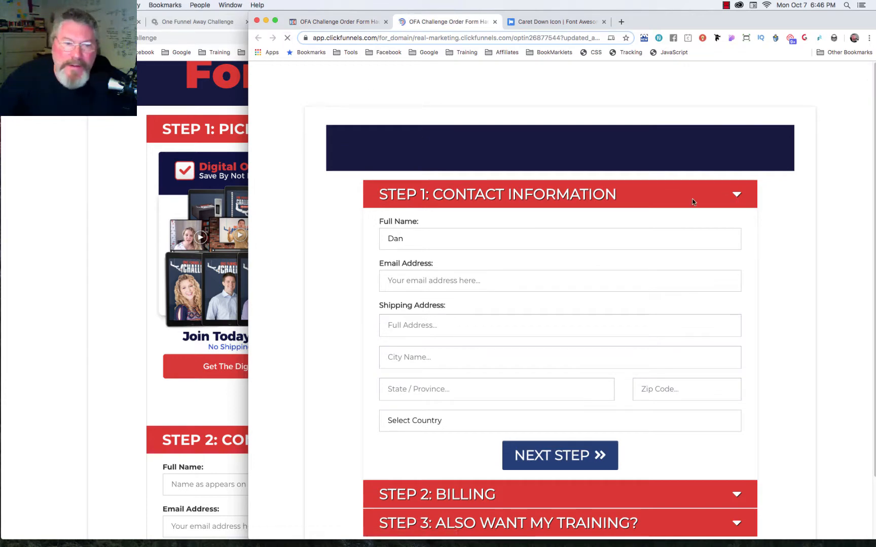
key(ctrl+shift+Tab)
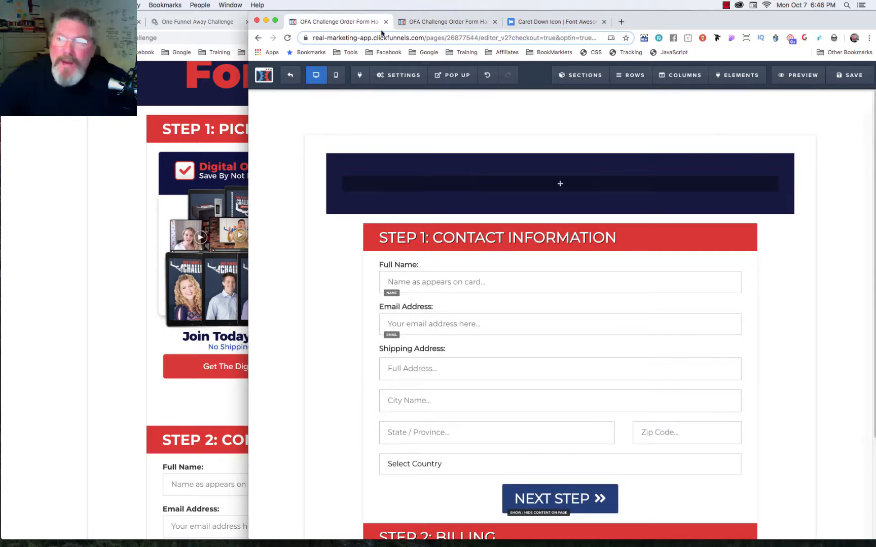
Leave the page editor for the funnel overview, clone the Optin funnel step and add the clone to the funnel.
click(292, 77)
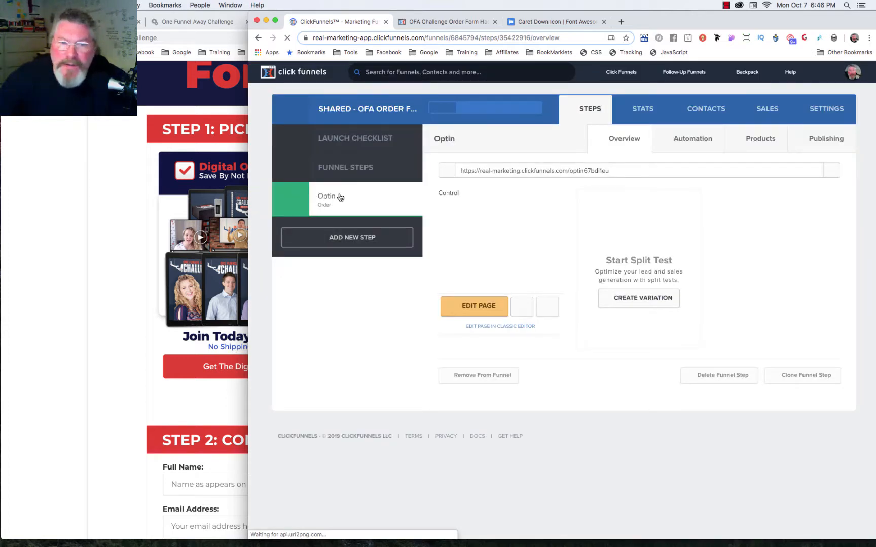
click(806, 376)
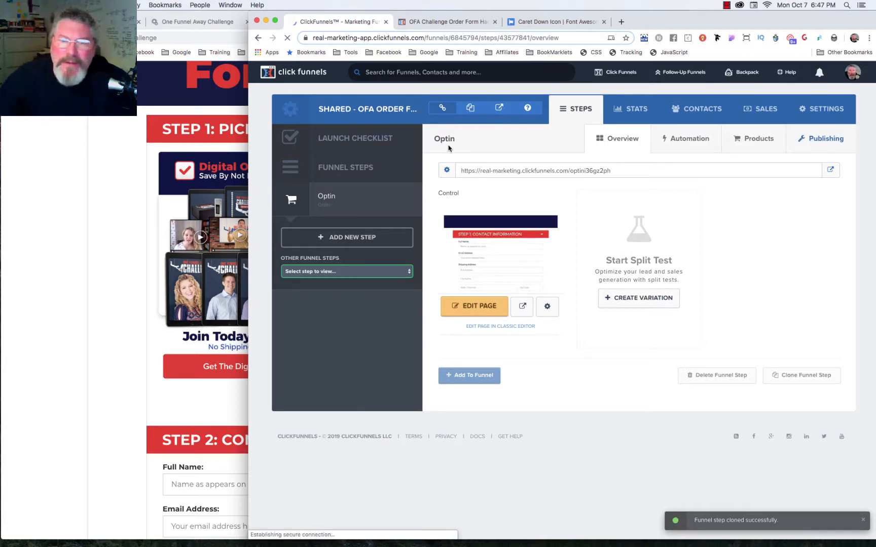
click(463, 376)
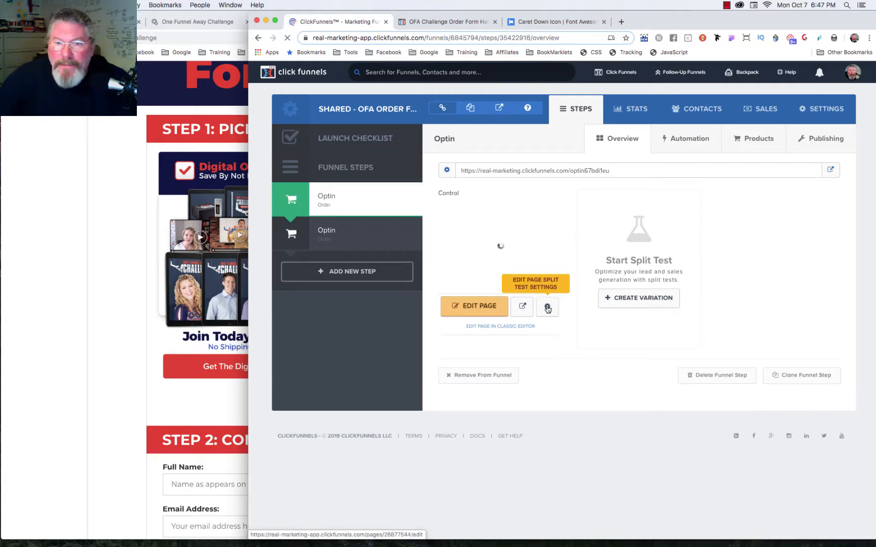
Rename the original Optin page as "OFA Order Form Old", clear its path and update the page.
click(547, 308)
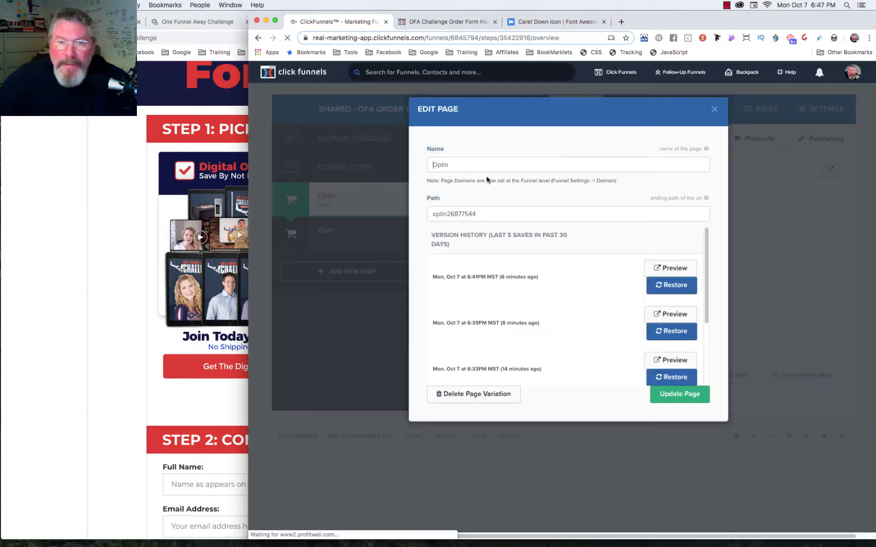
double_click(433, 164)
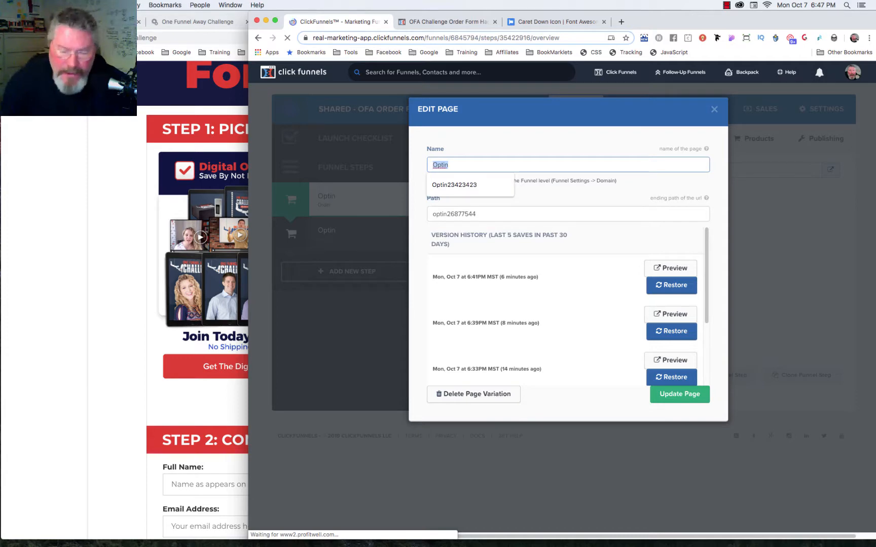
text(OFA)
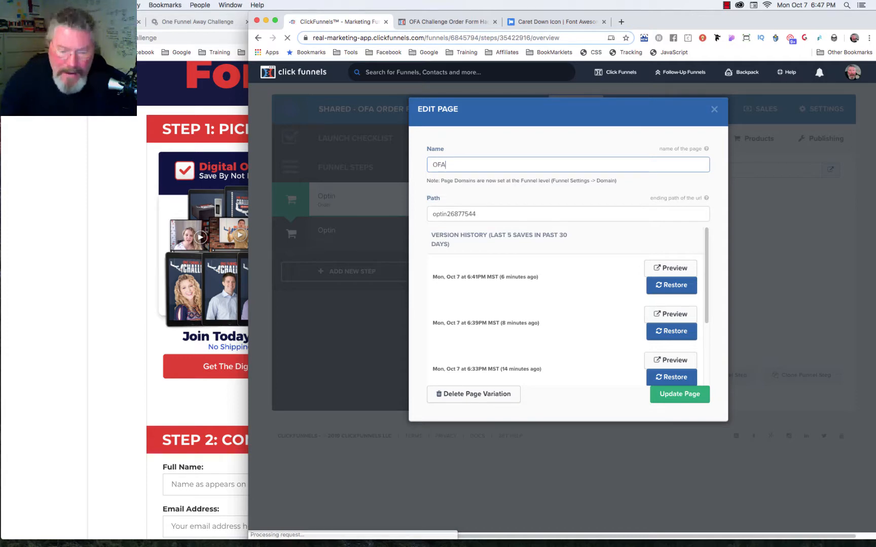
text( OrderF)
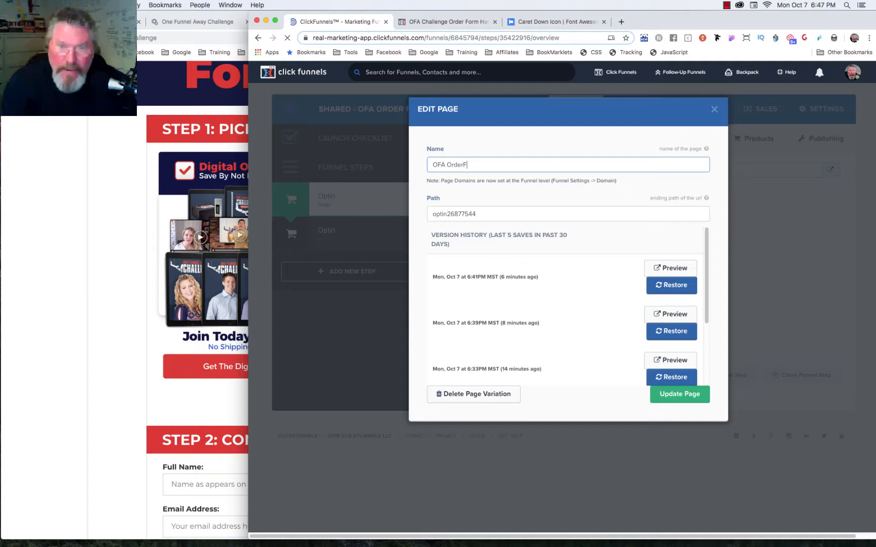
text(orm)
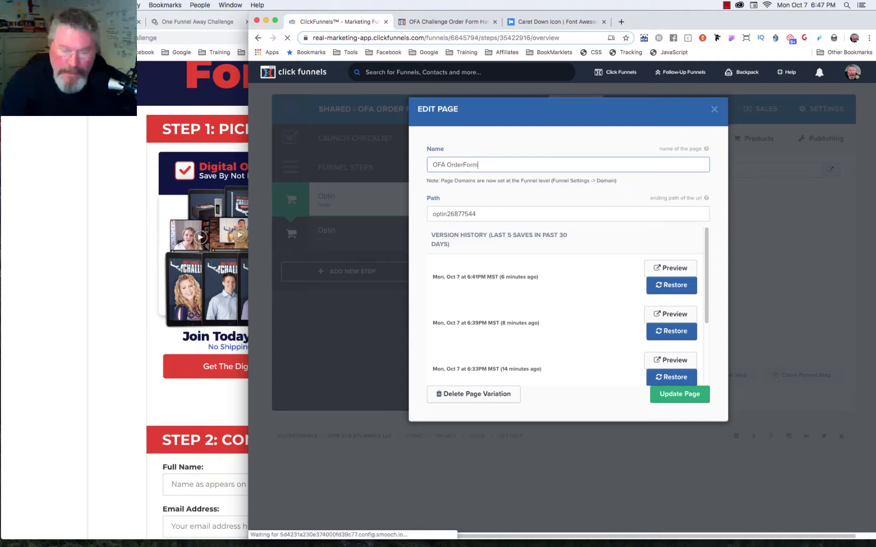
text( Old)
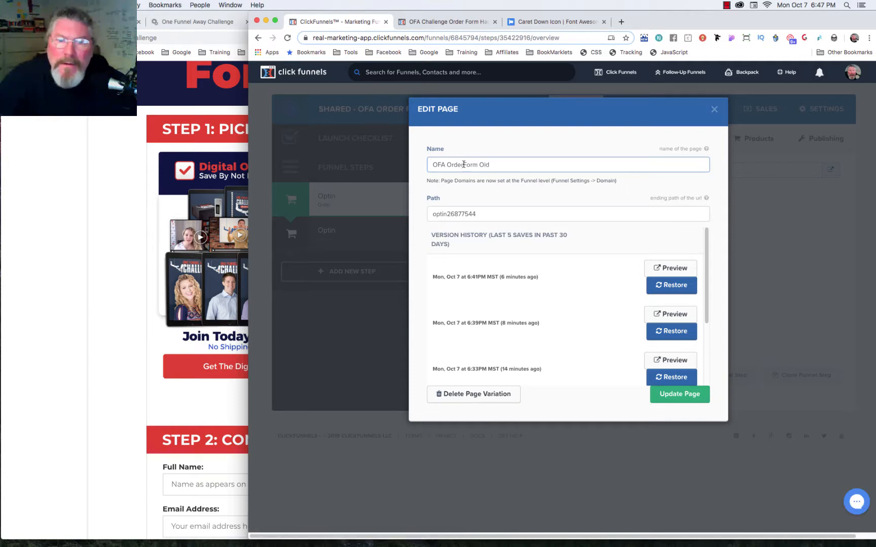
click(463, 164)
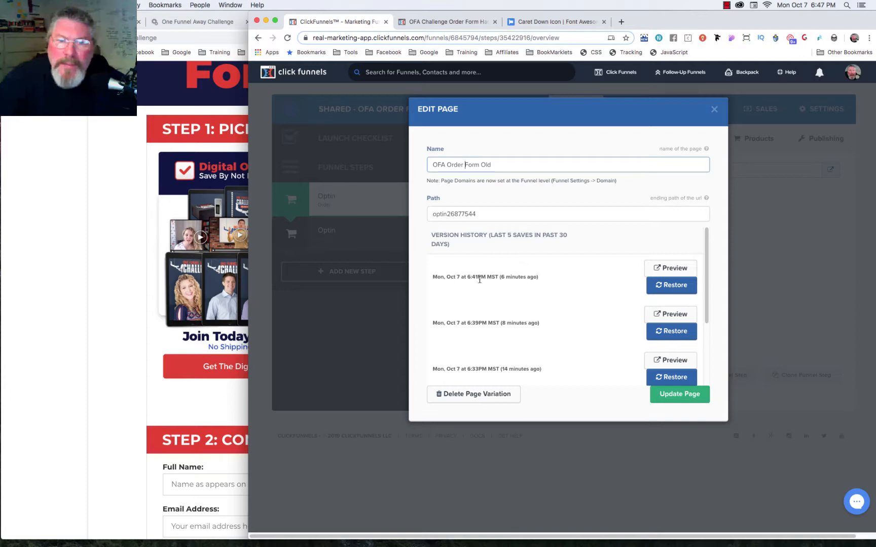
double_click(479, 212)
key(BackSpace)
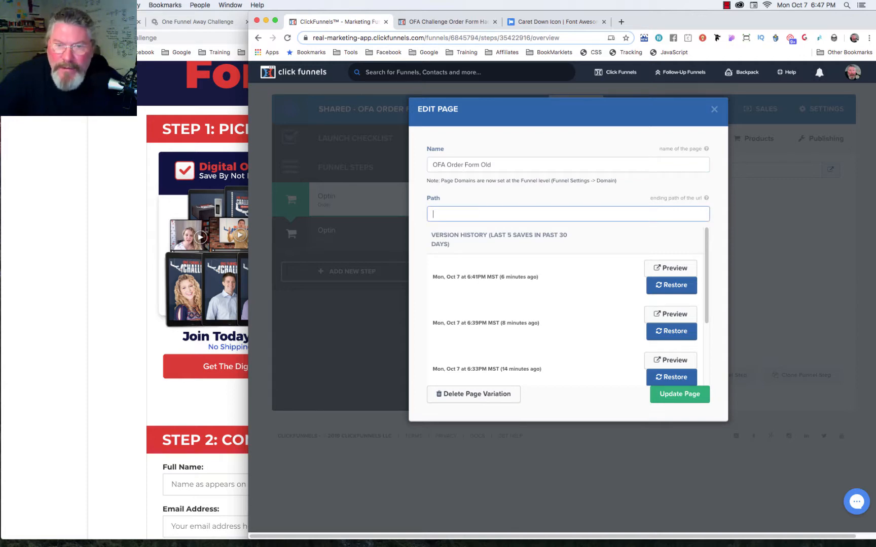
click(667, 394)
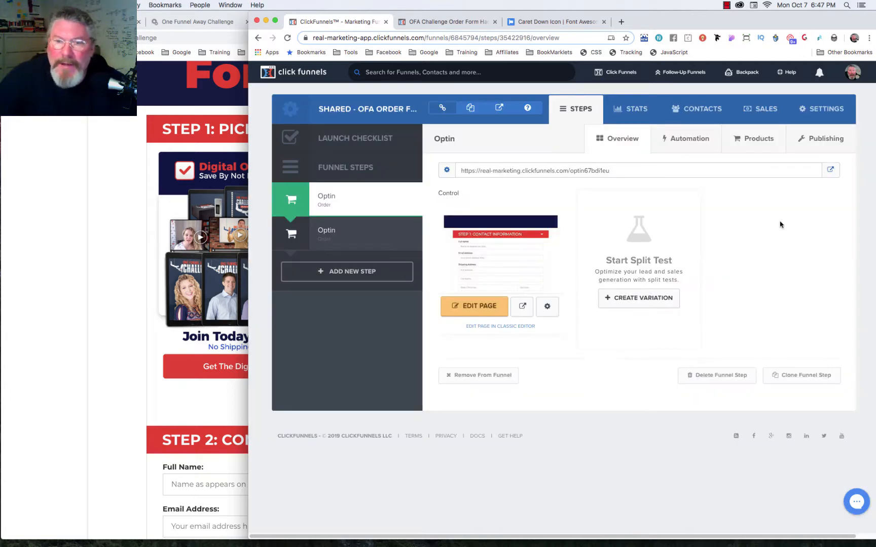
Clear the path in the publishing settings of the "OFA Order Form Old" funnel step and update the step.
click(826, 139)
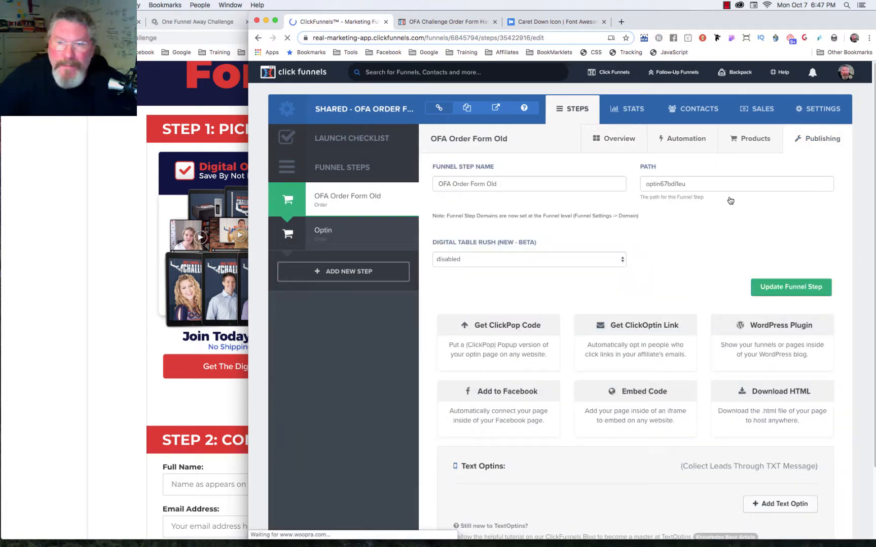
drag(703, 185, 640, 181)
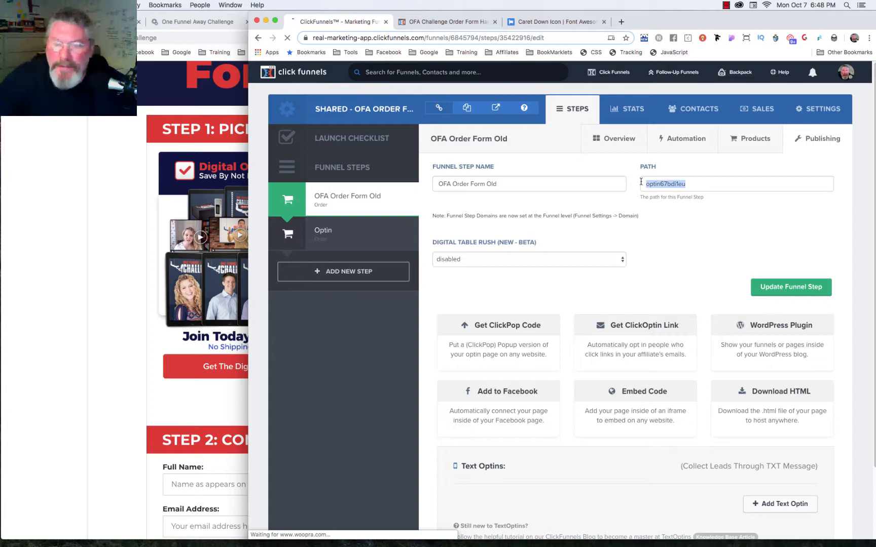
key(BackSpace)
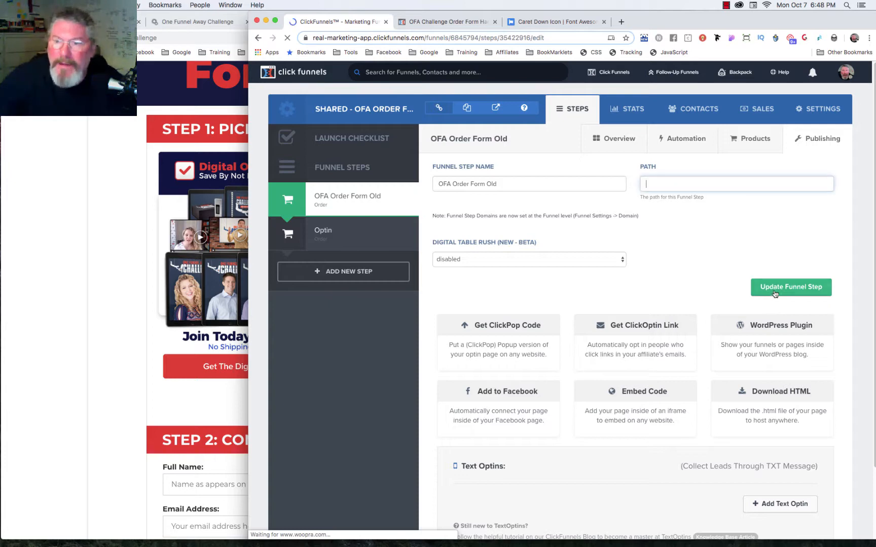
click(776, 288)
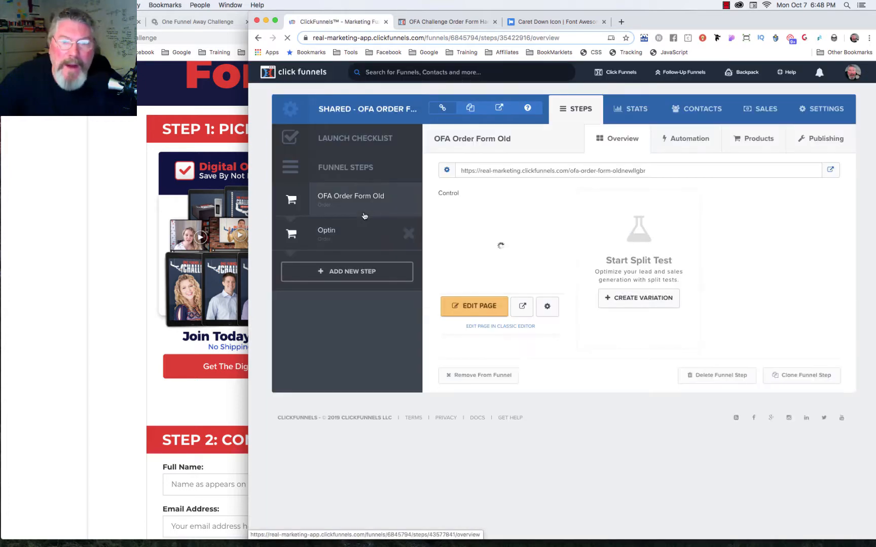
Rename the cloned Optin step's page as "OFA Order Form New", clear its path and update the page.
click(326, 231)
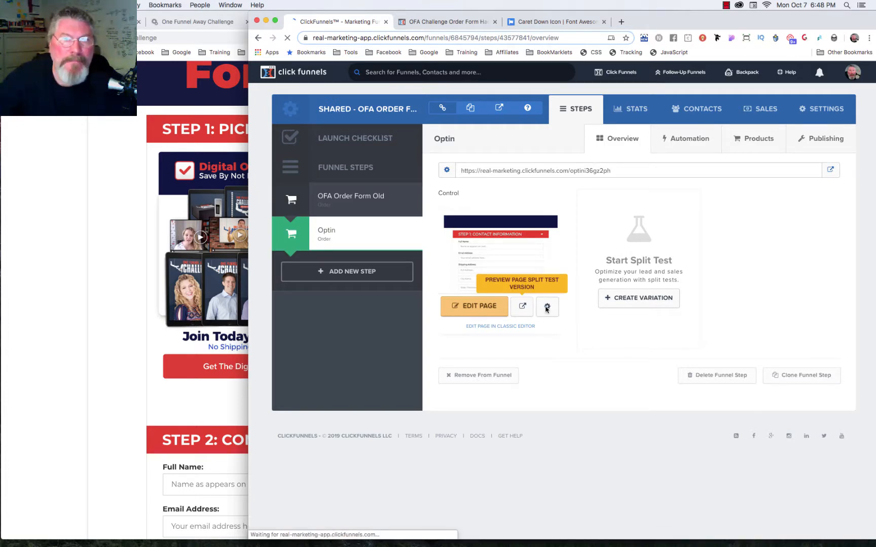
click(546, 307)
text(OFA)
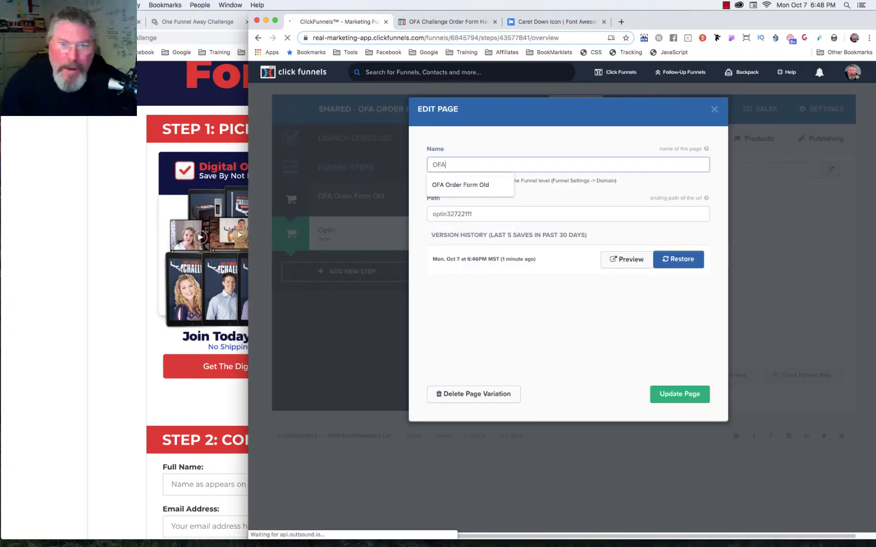
text( Order)
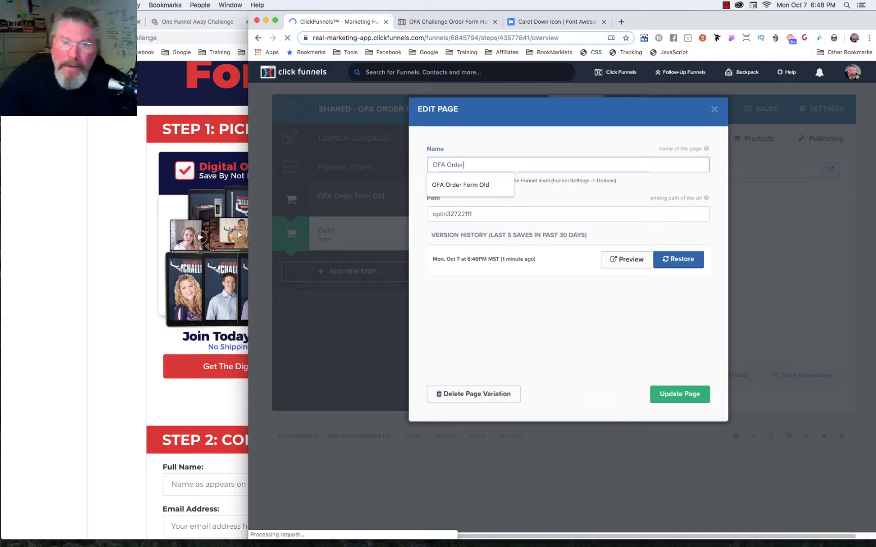
click(463, 185)
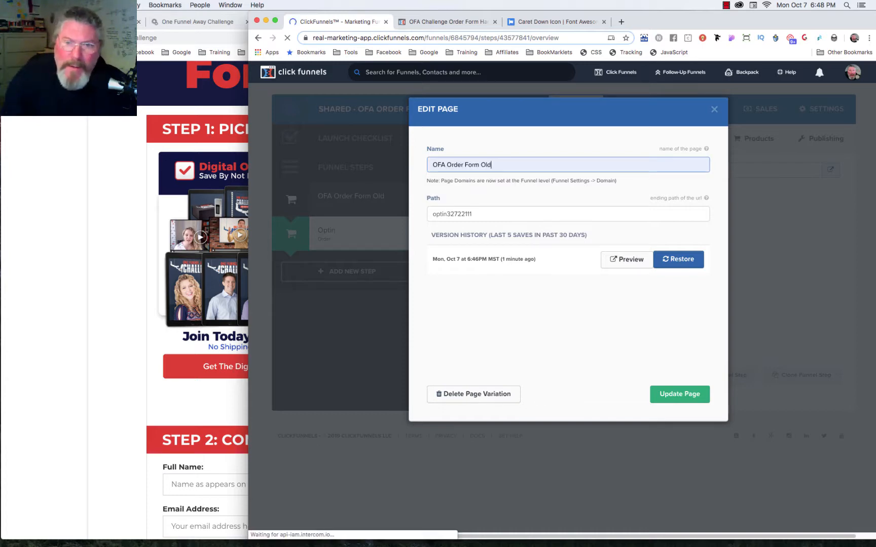
key(BackSpace)
key(BackSpace)
key(BackSpace)
text(New)
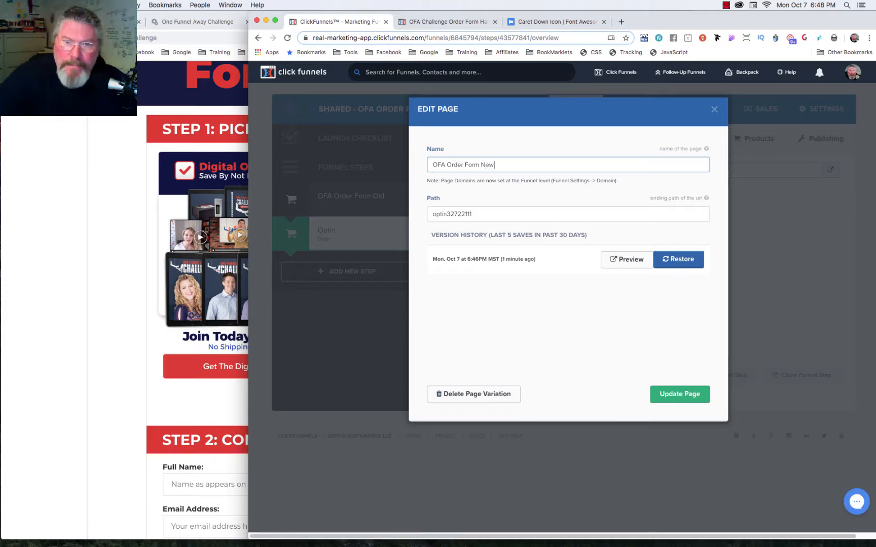
key(Tab)
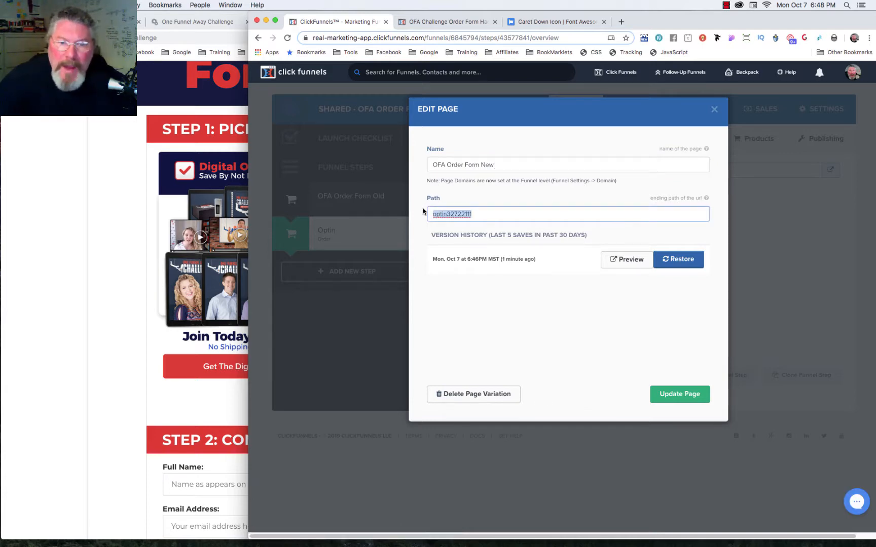
key(BackSpace)
click(670, 393)
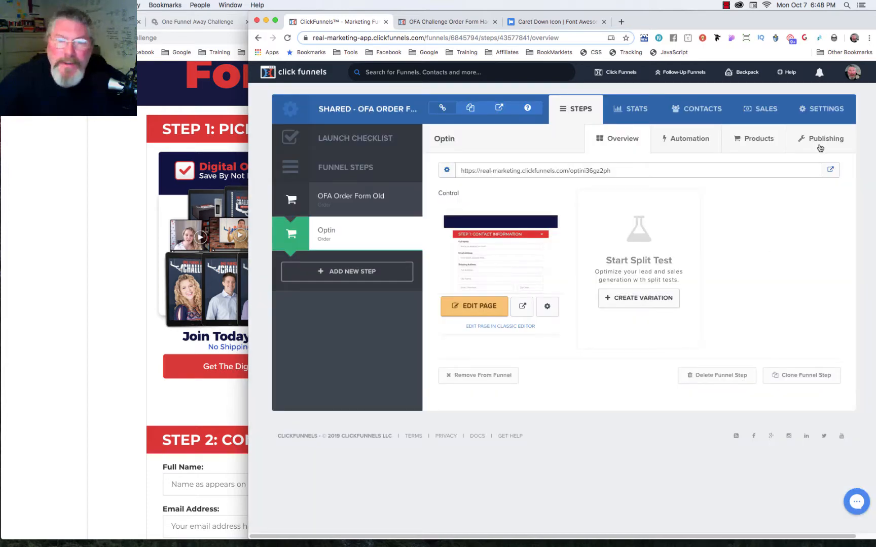
Clear the path in the publishing settings of the "OFA Order Form New" funnel step and update the step.
click(822, 145)
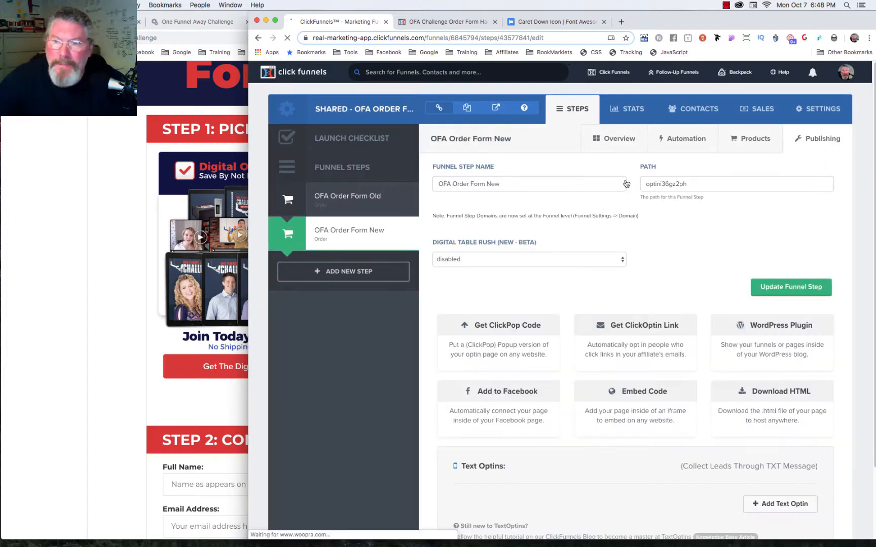
drag(701, 184, 625, 181)
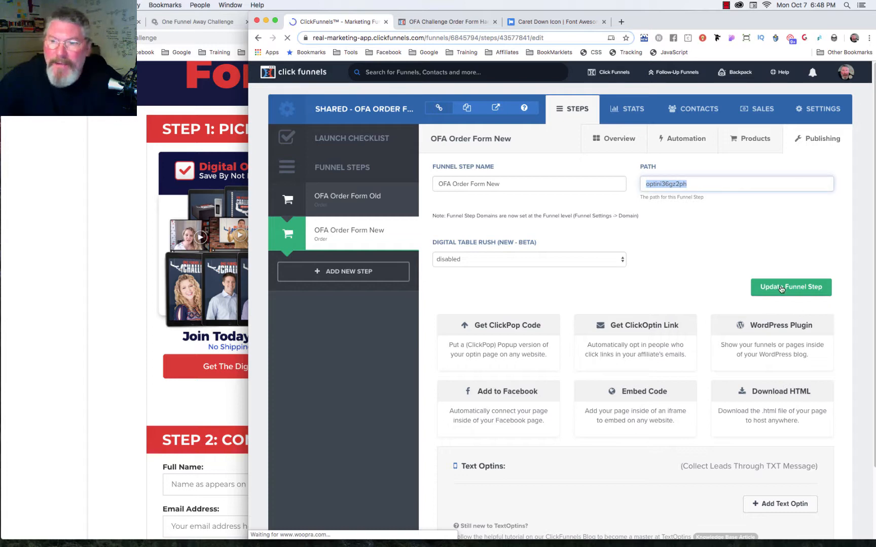
key(BackSpace)
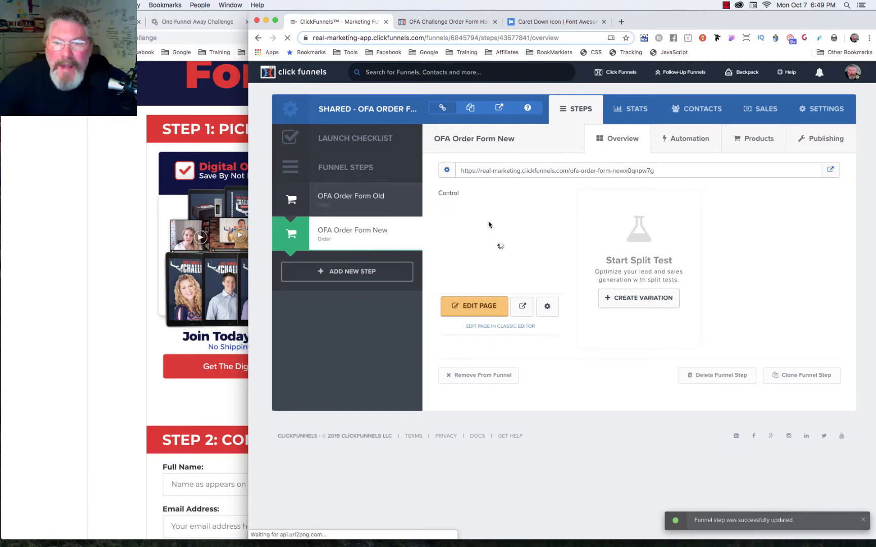
Open the "OFA Order Form New" page for editing and unhide the ORDER-2 and ORDER-3 rows.
click(470, 307)
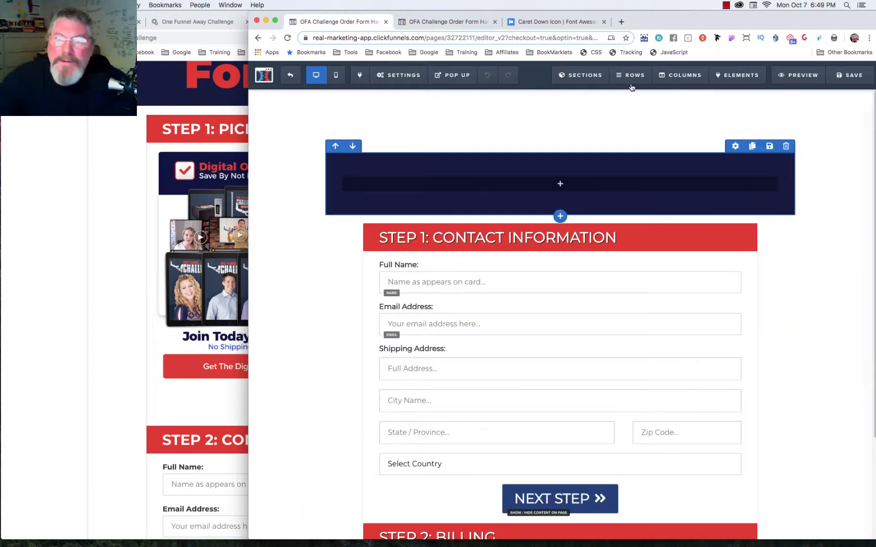
mouse_move(630, 77)
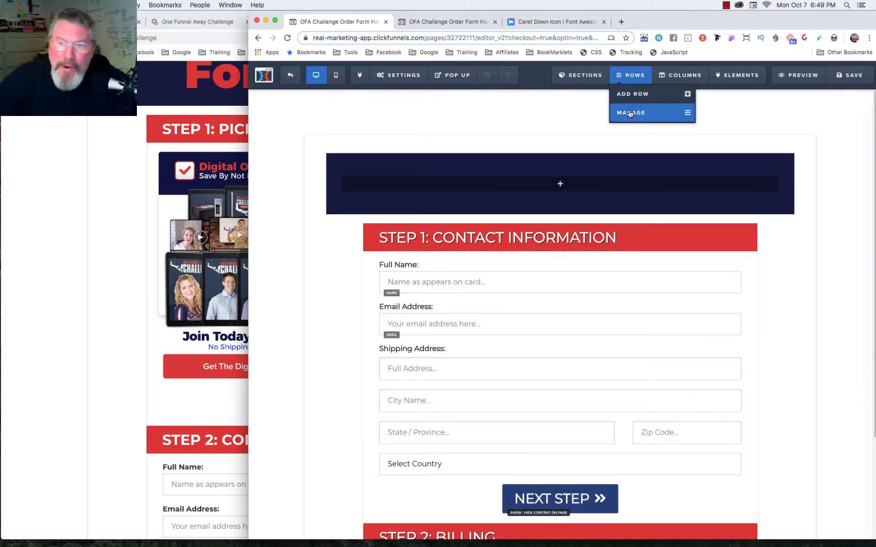
click(630, 112)
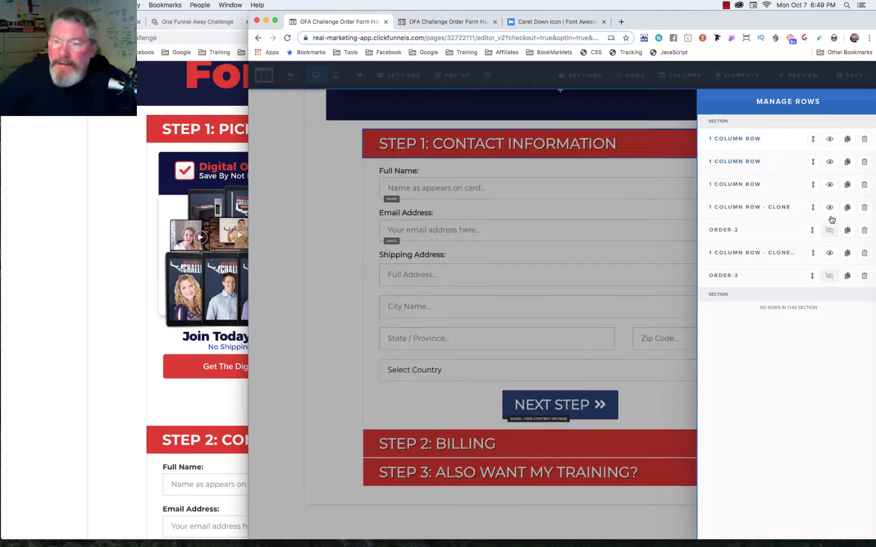
click(829, 230)
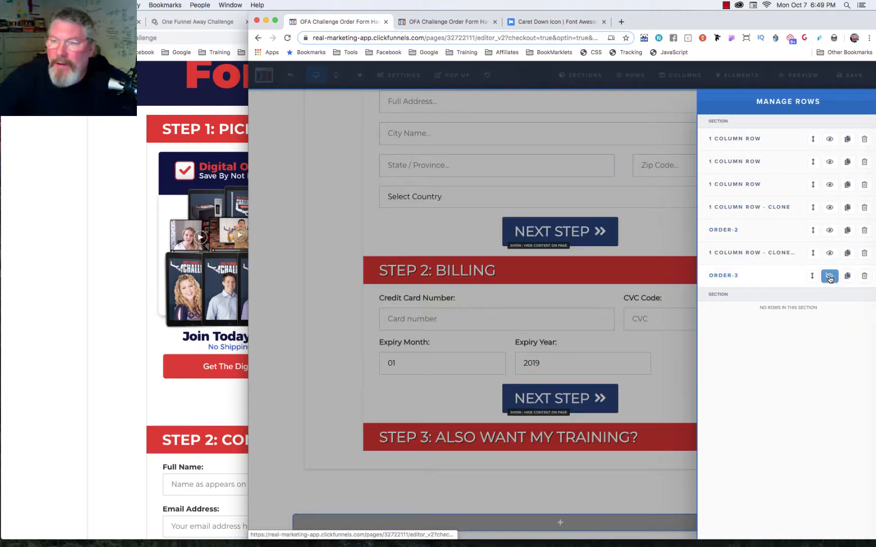
click(829, 276)
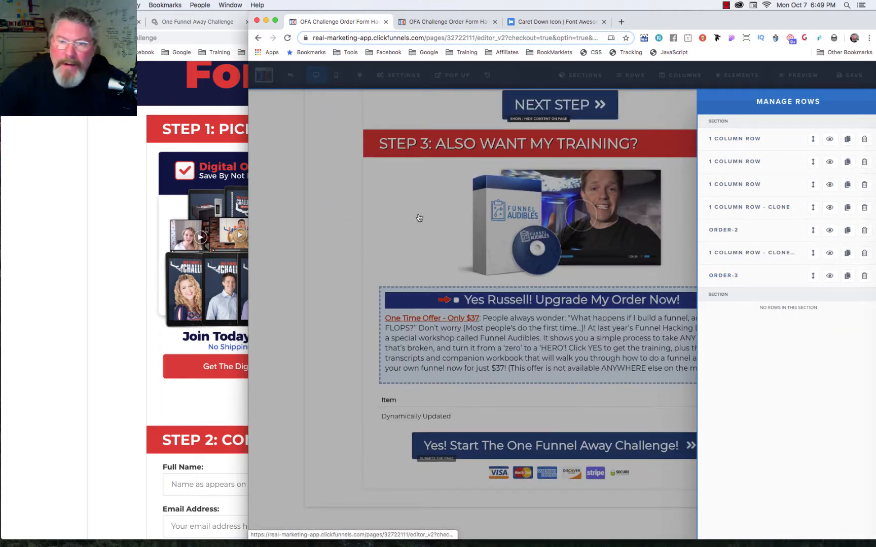
Look over the reference One Funnel Away order form, place the editor window beside it and close the row manager.
click(133, 259)
scroll(135, 258, down, 9)
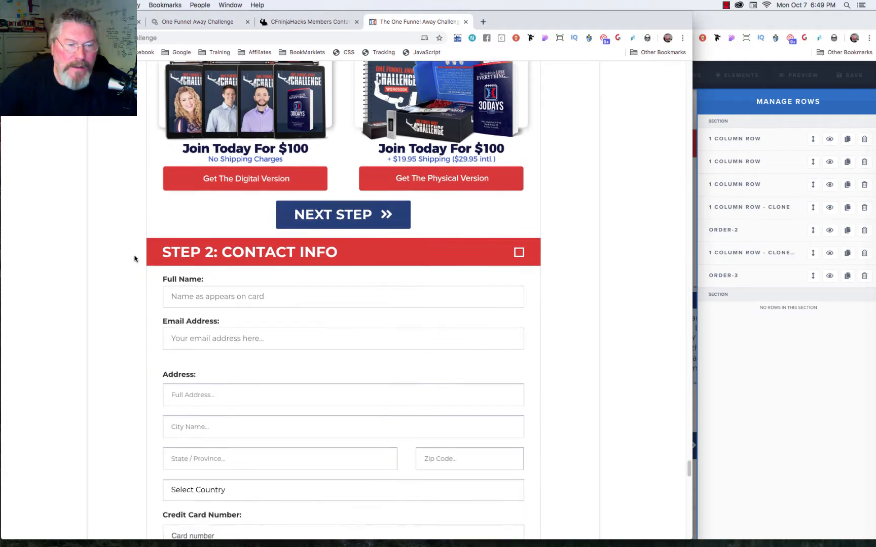
scroll(134, 259, down, 7)
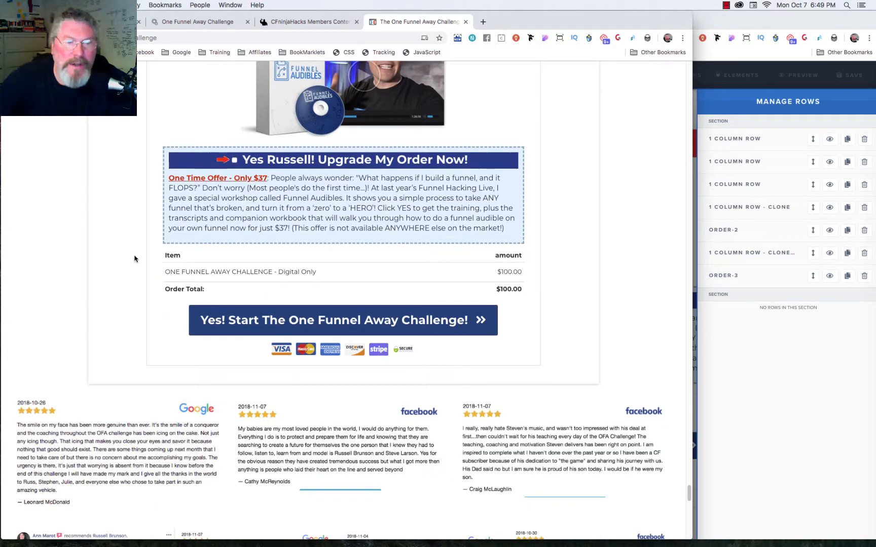
scroll(133, 257, up, 4)
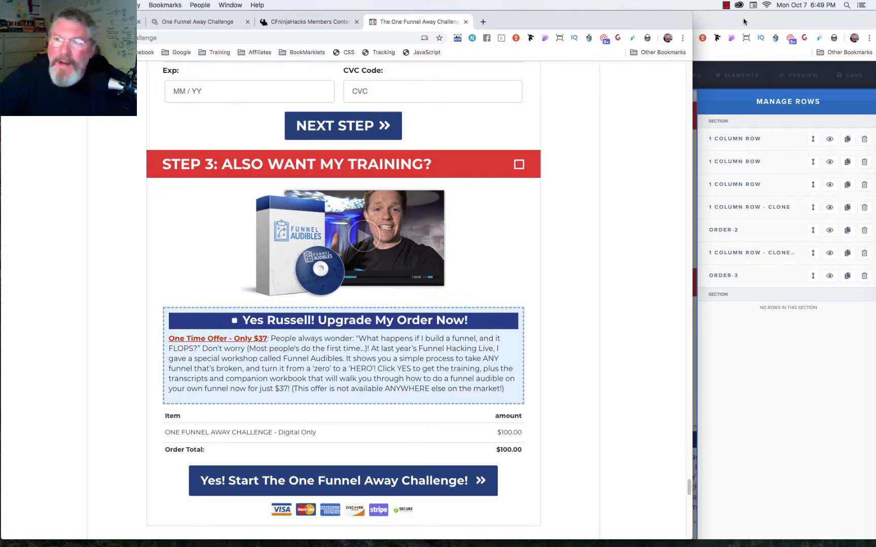
click(740, 20)
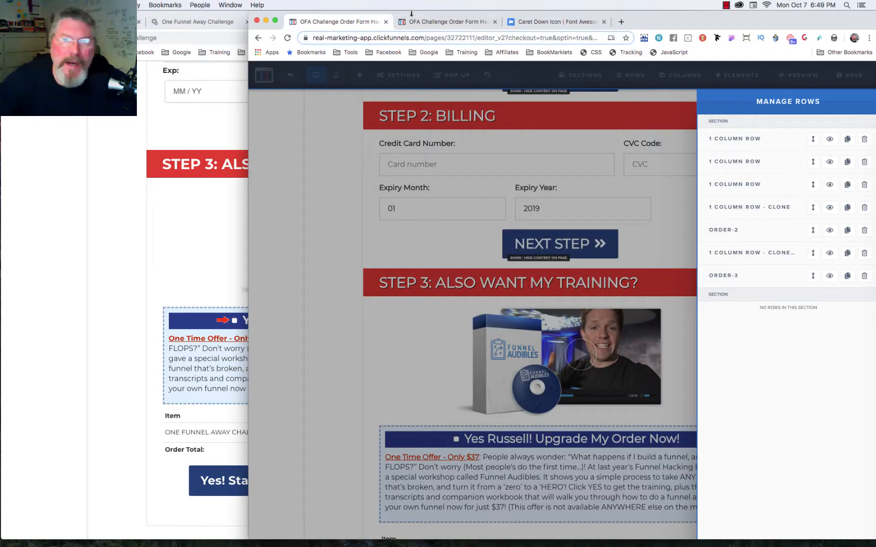
drag(460, 11, 658, 11)
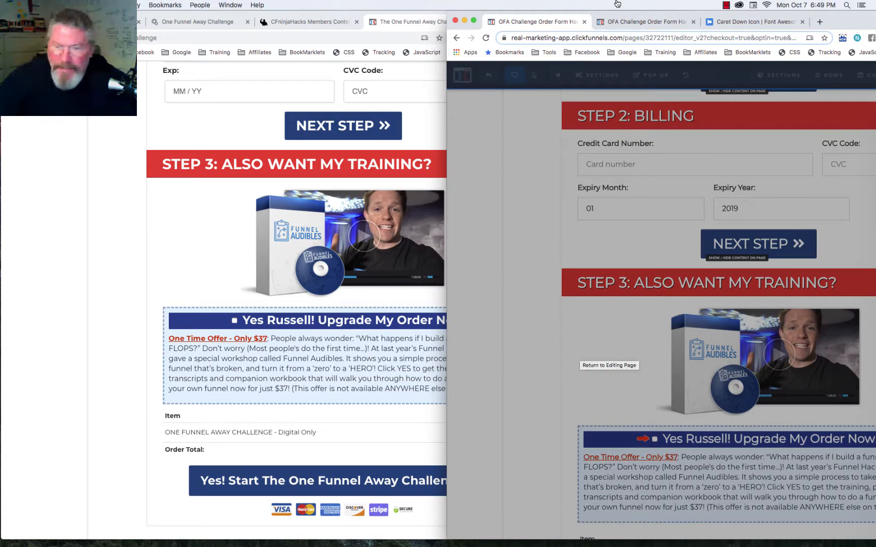
click(543, 376)
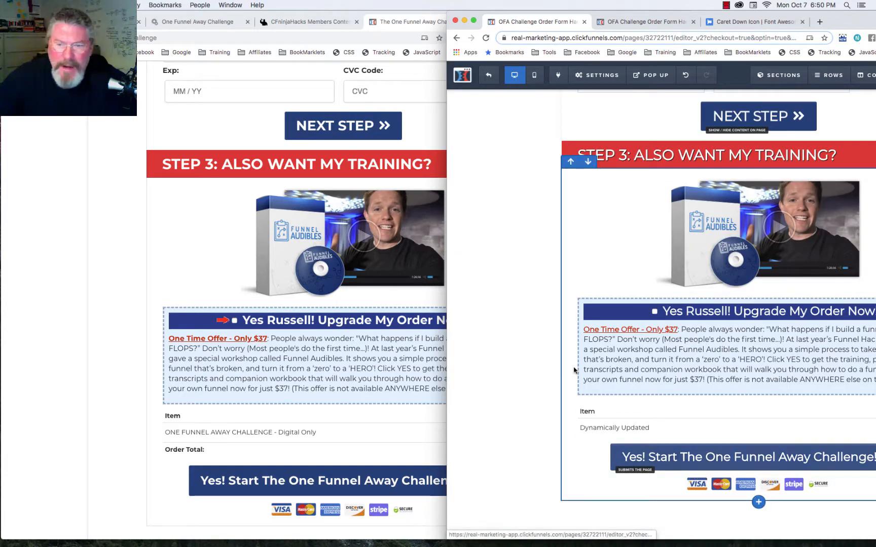
Compare the contact, address and card fields of the reference order form with the Step 1 and Step 2 sections being edited.
scroll(574, 370, up, 4)
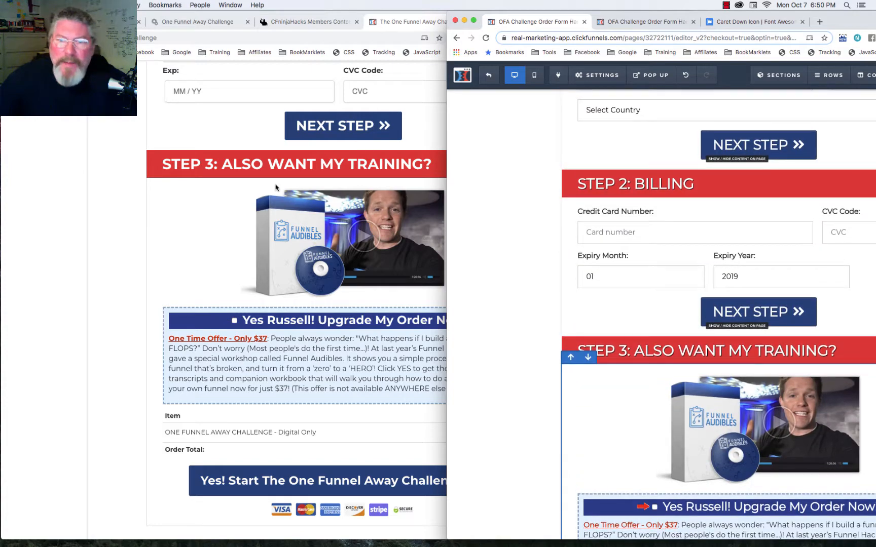
click(235, 281)
scroll(236, 282, up, 5)
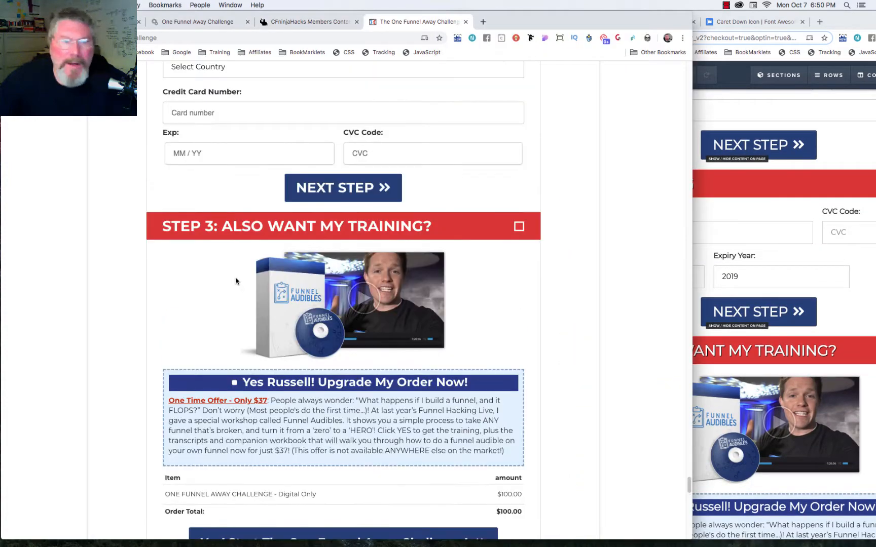
scroll(236, 282, up, 3)
scroll(235, 281, down, 1)
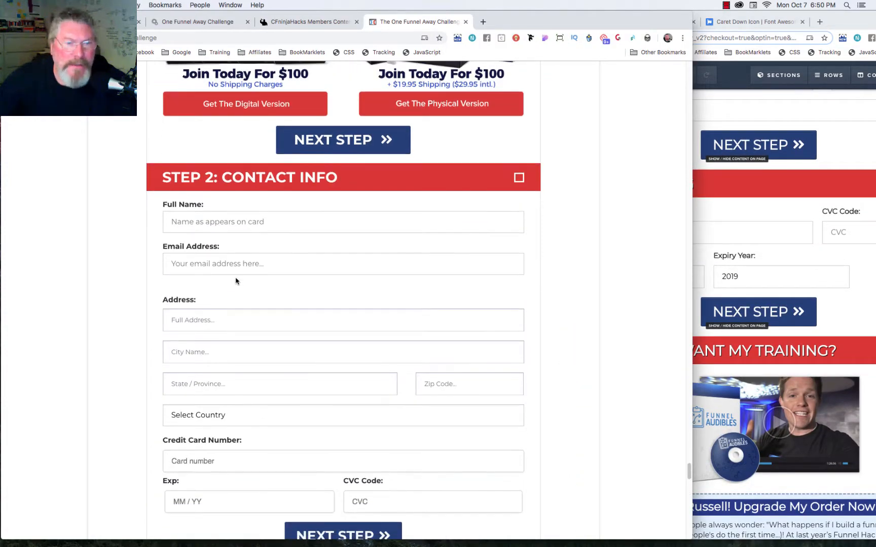
click(722, 211)
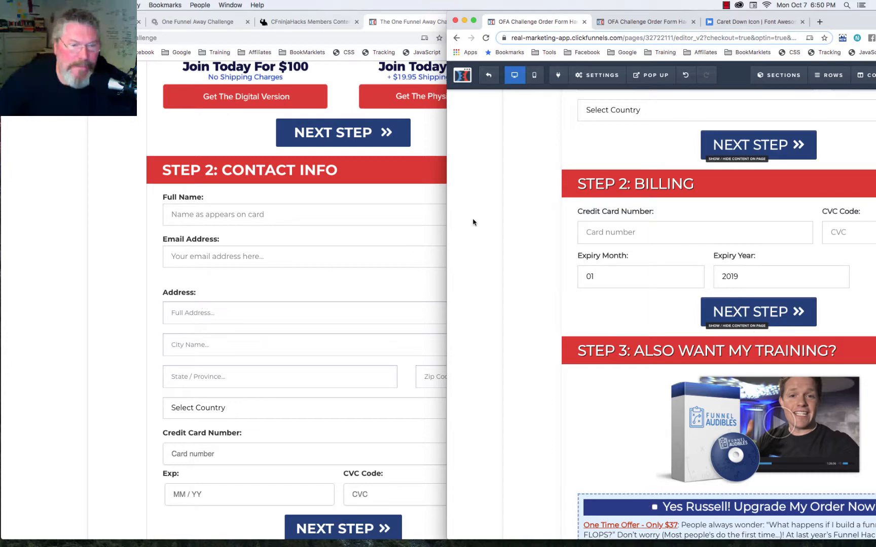
scroll(534, 235, up, 5)
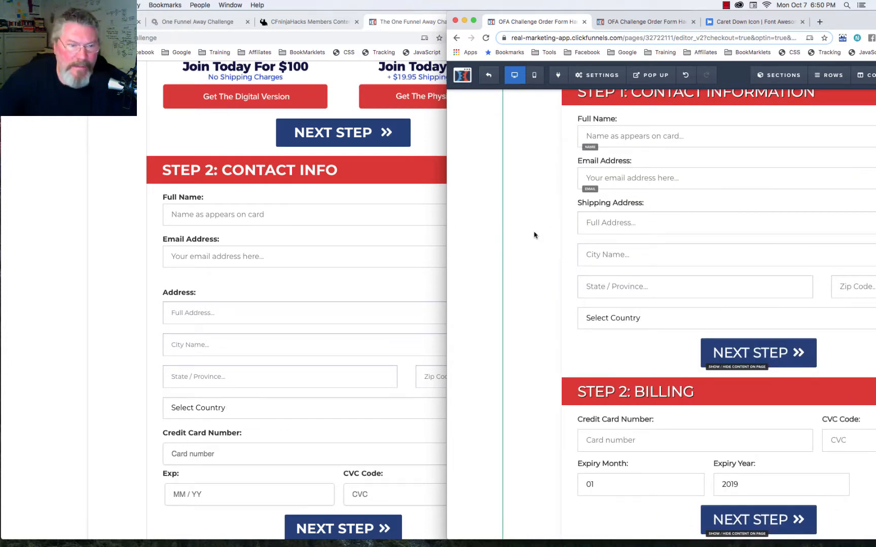
scroll(534, 235, up, 1)
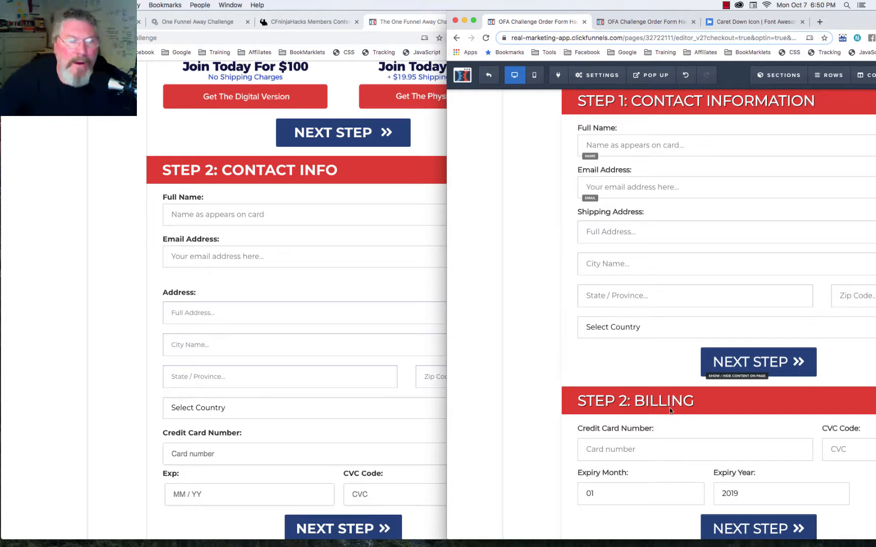
Change the "STEP 2: BILLING" header text to "STEP 2: CONTACT INFO".
click(697, 401)
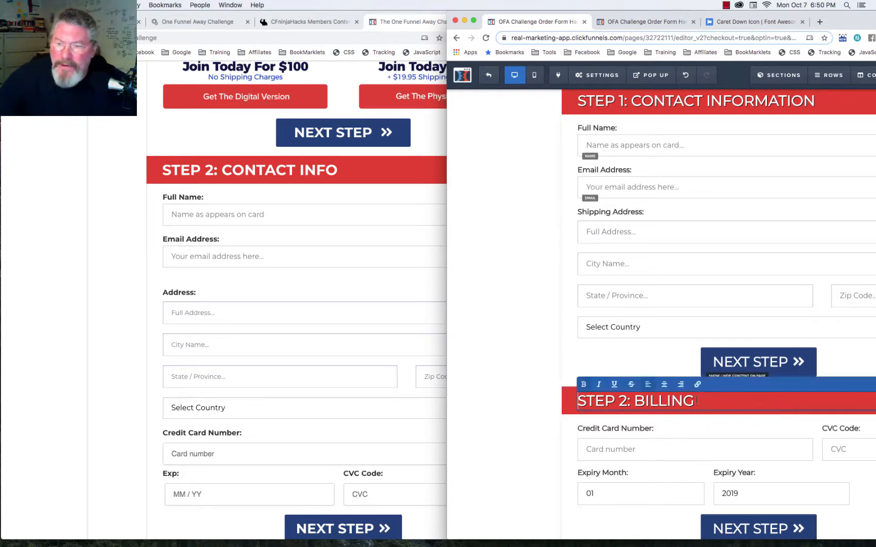
key(BackSpace)
key(BackSpace)
key(BackSpace)
key(BackSpace)
key(BackSpace)
key(BackSpace)
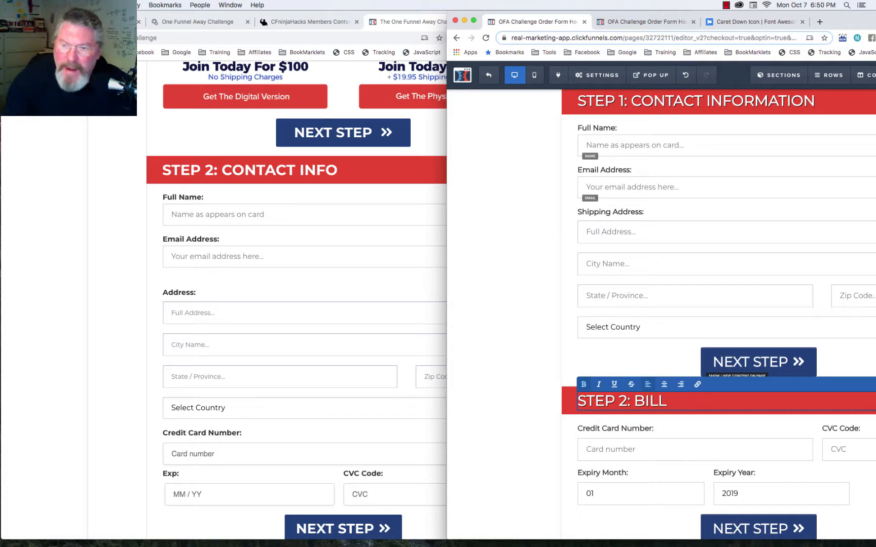
key(BackSpace)
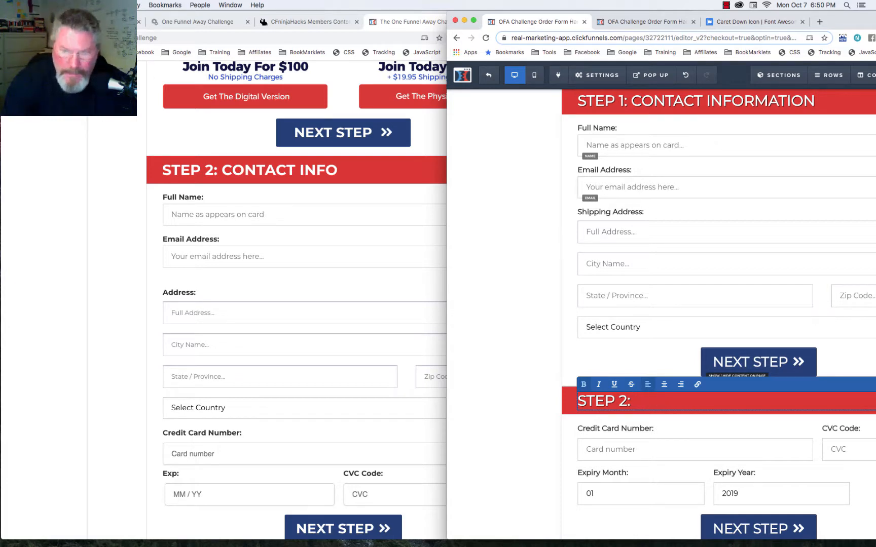
text(CONTACT )
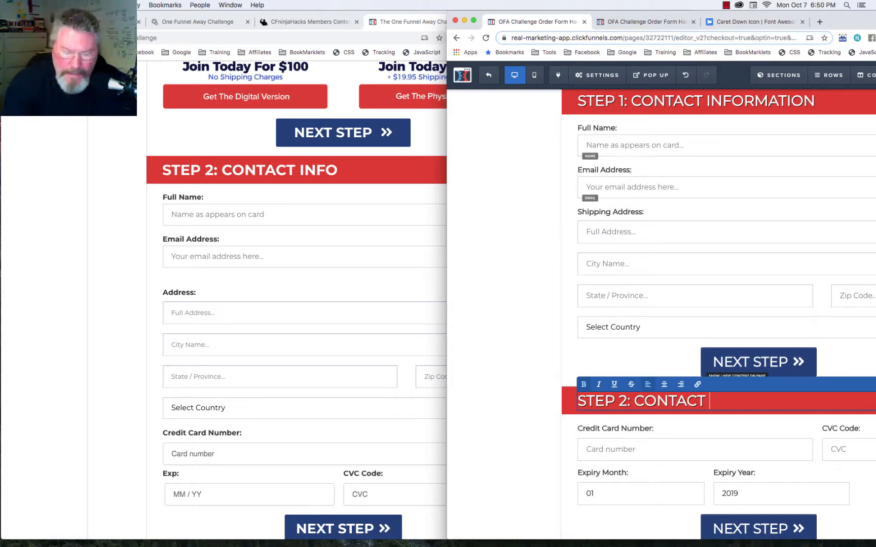
text(INFO)
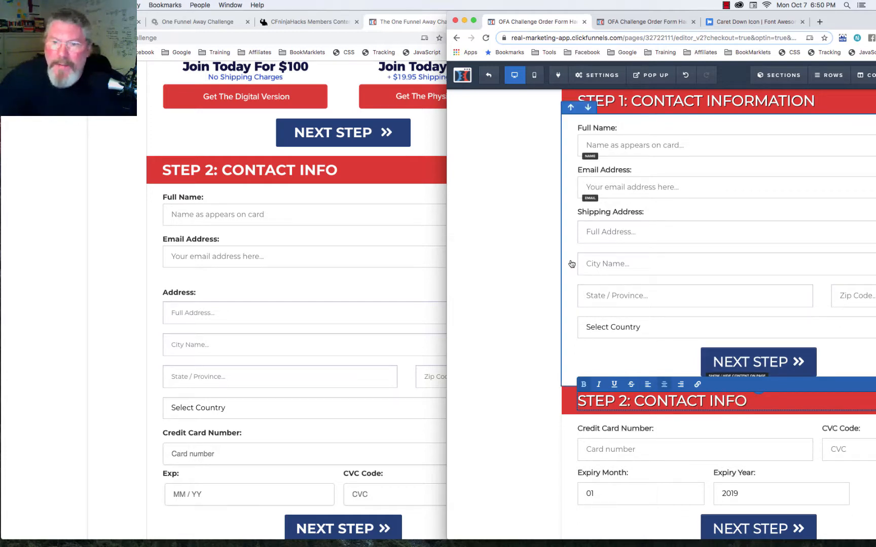
click(606, 241)
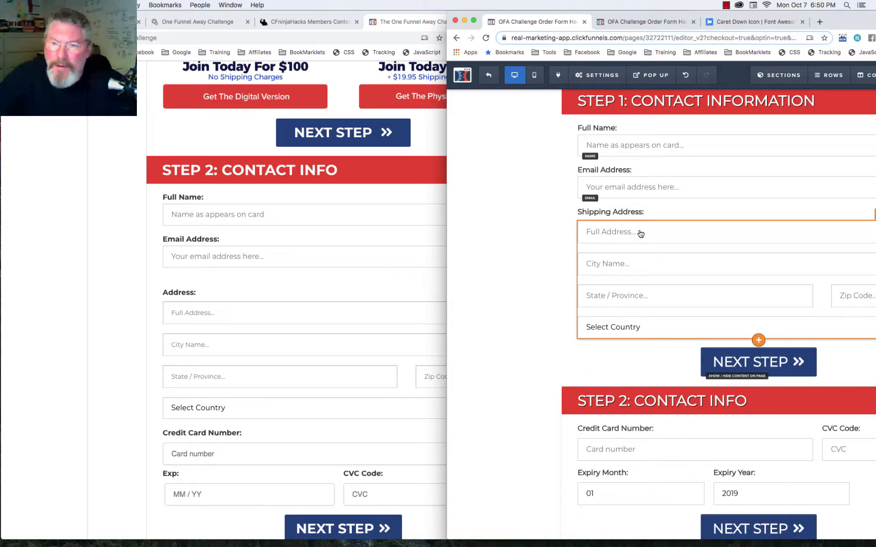
Move the address fields from Step 1 into Step 2 above the credit card form, and set the card form's top margin to 30.
drag(640, 233, 634, 420)
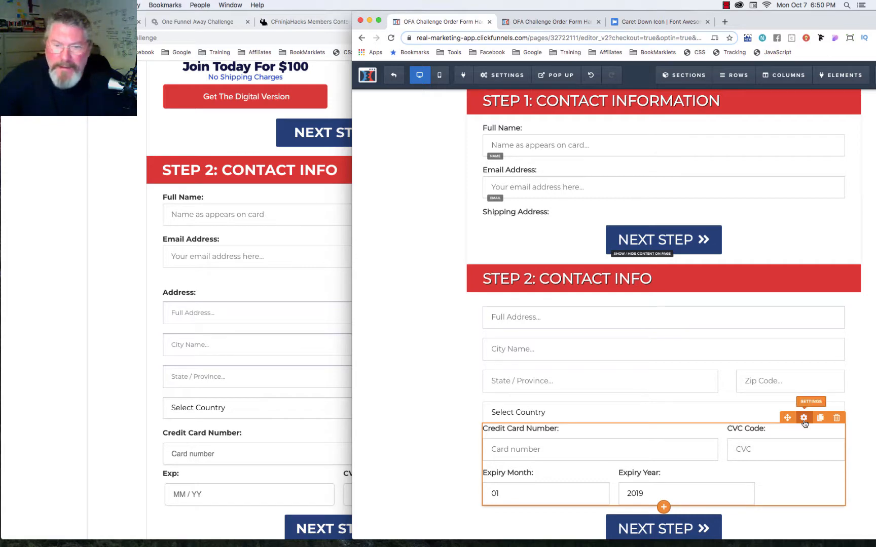
click(804, 418)
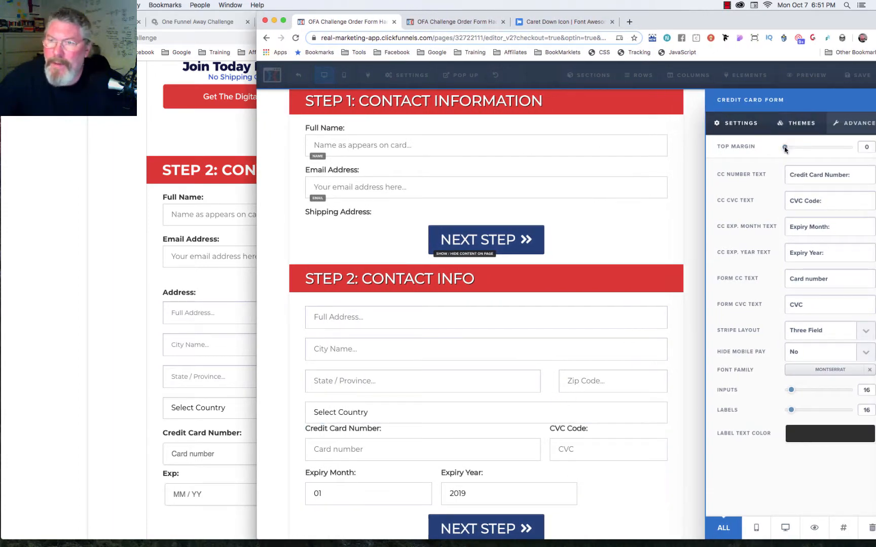
drag(785, 146, 805, 150)
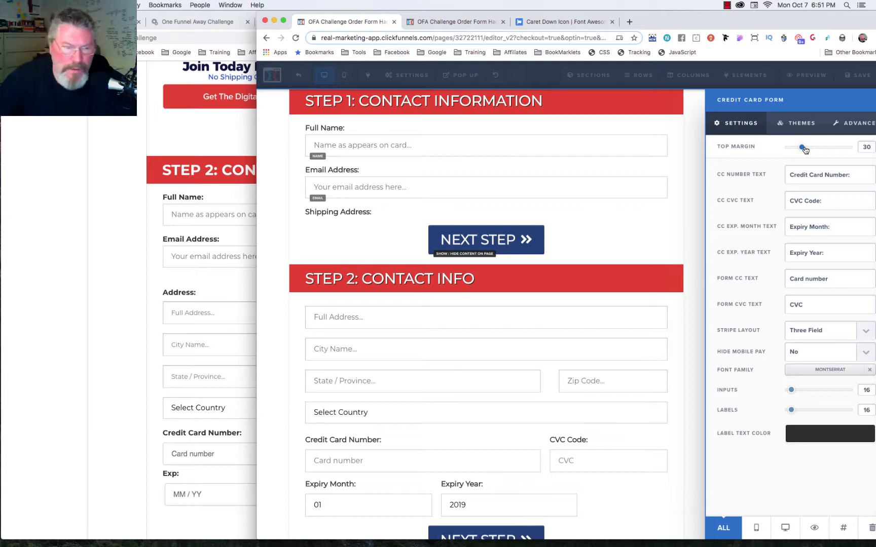
click(804, 148)
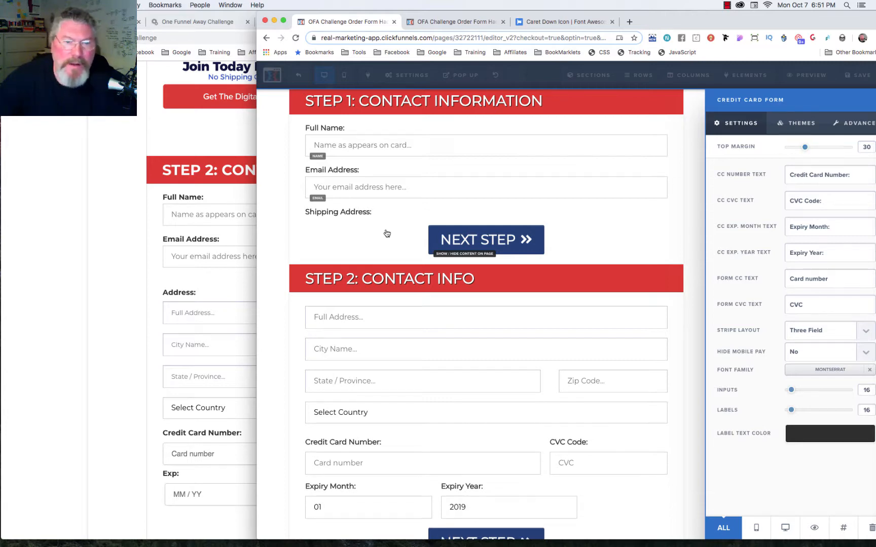
click(387, 233)
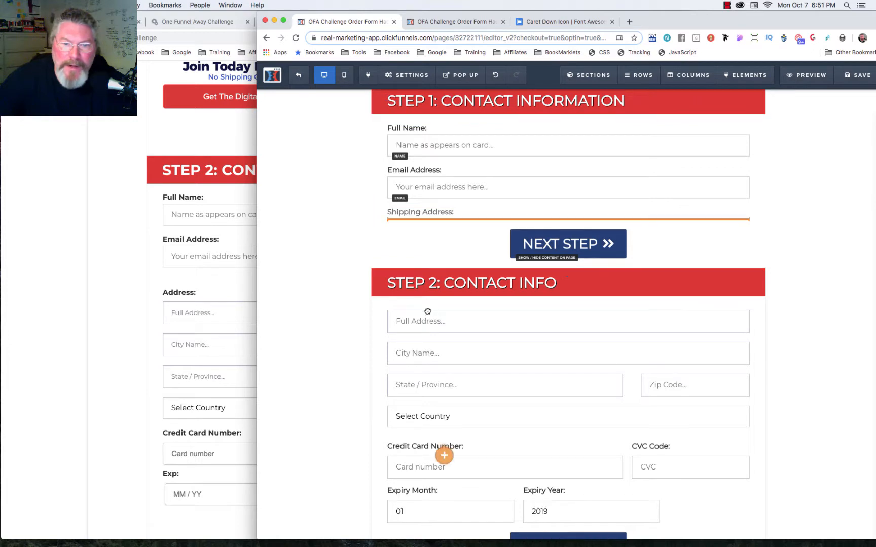
Move the shipping address label and the email and full name labels and fields from Step 1 into Step 2, in reference order.
drag(428, 304, 449, 282)
drag(439, 171, 438, 172)
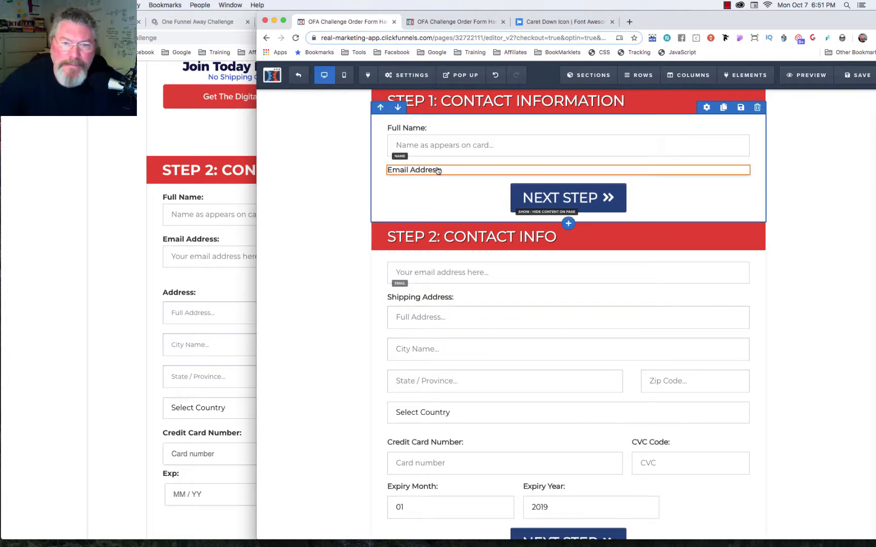
drag(439, 275, 440, 264)
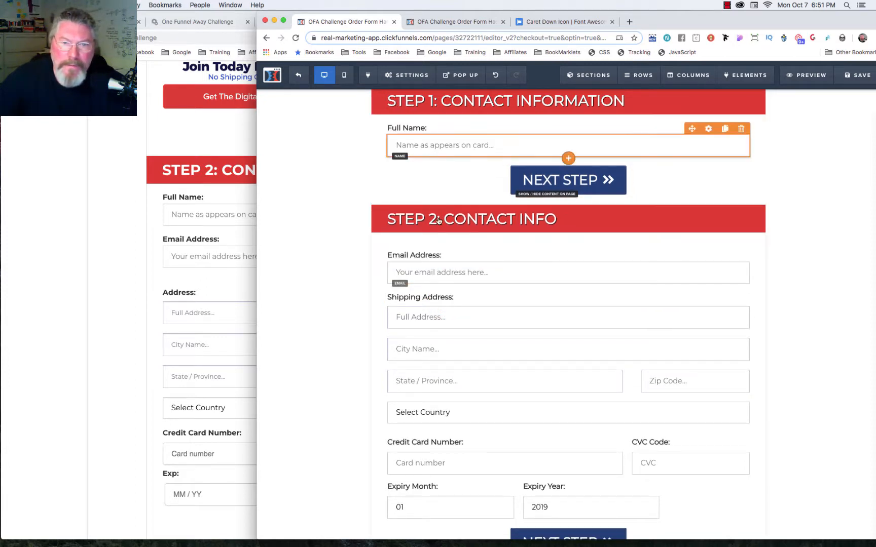
drag(434, 147, 433, 228)
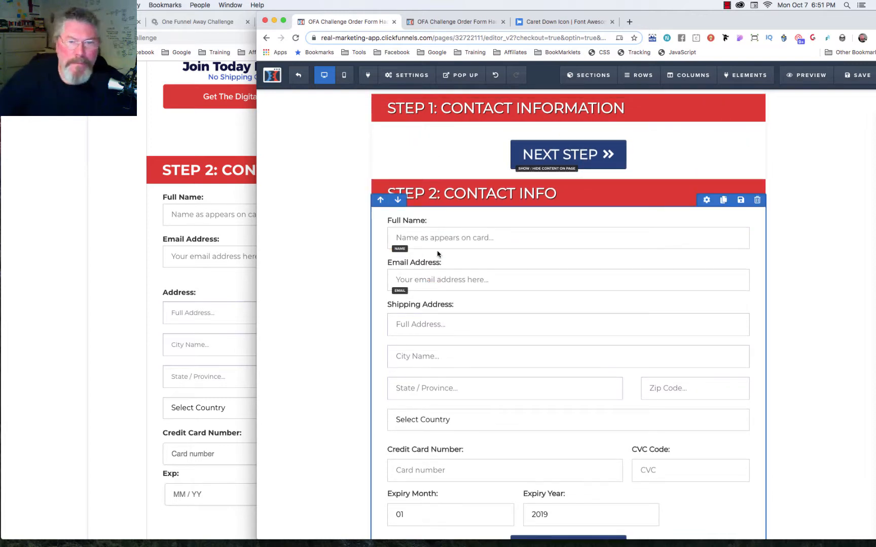
Change the "Shipping Address:" label in Step 2 to "Address:".
click(423, 306)
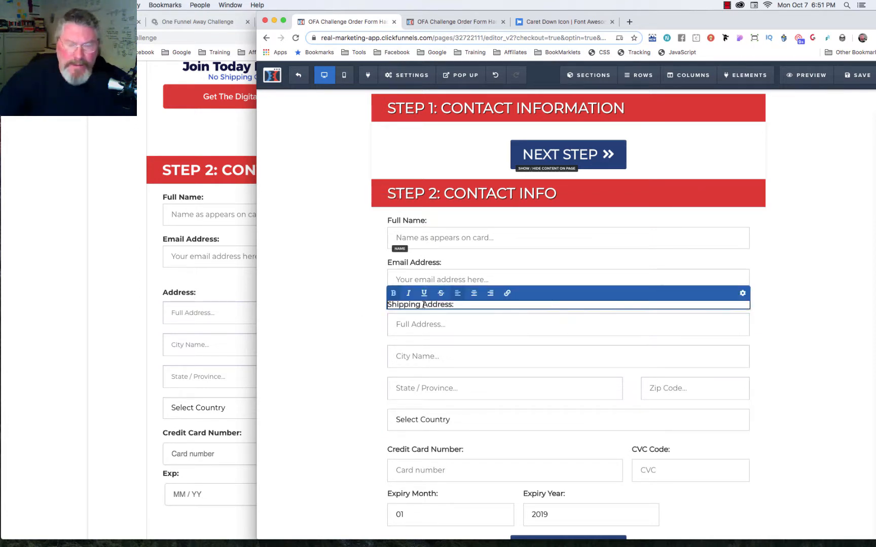
key(BackSpace)
key(BackSpace)
key(BackSpace)
key(BackSpace)
key(BackSpace)
key(BackSpace)
key(BackSpace)
key(BackSpace)
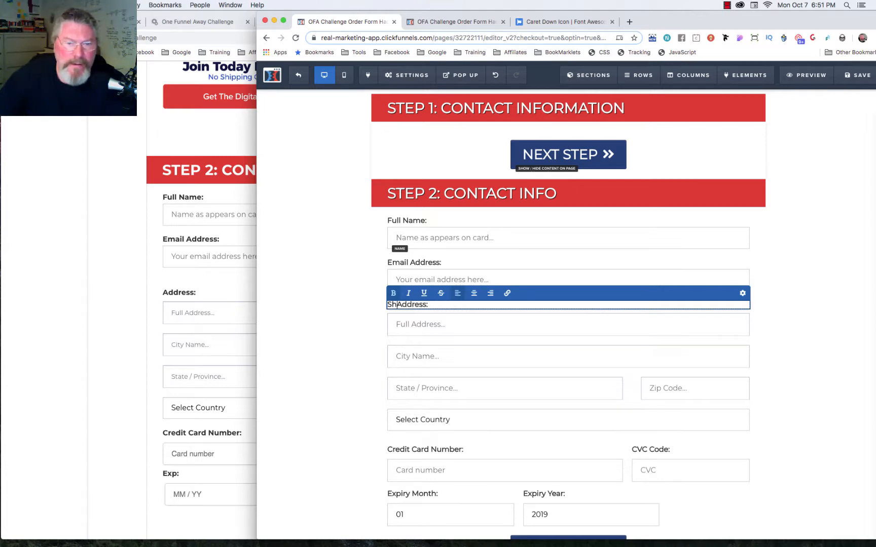
key(BackSpace)
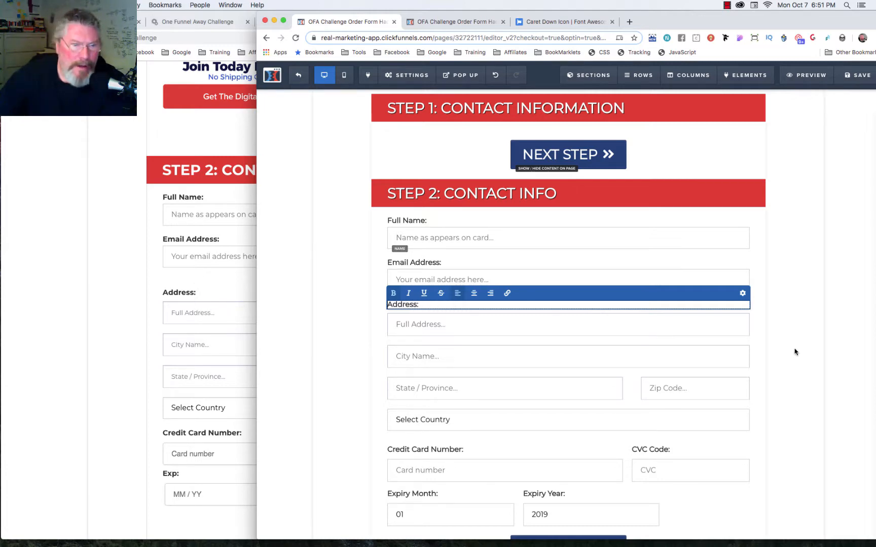
click(723, 301)
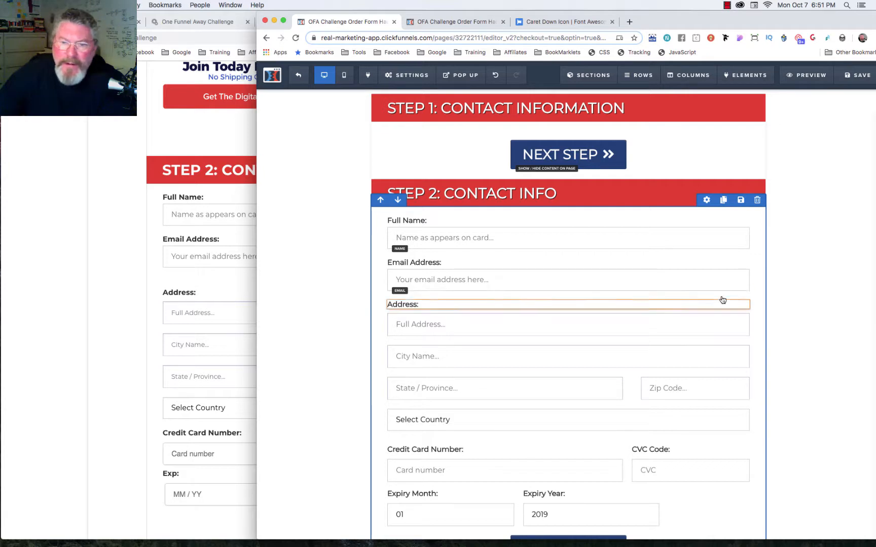
Set the top margin of the "Address:" label to 60.
mouse_move(710, 297)
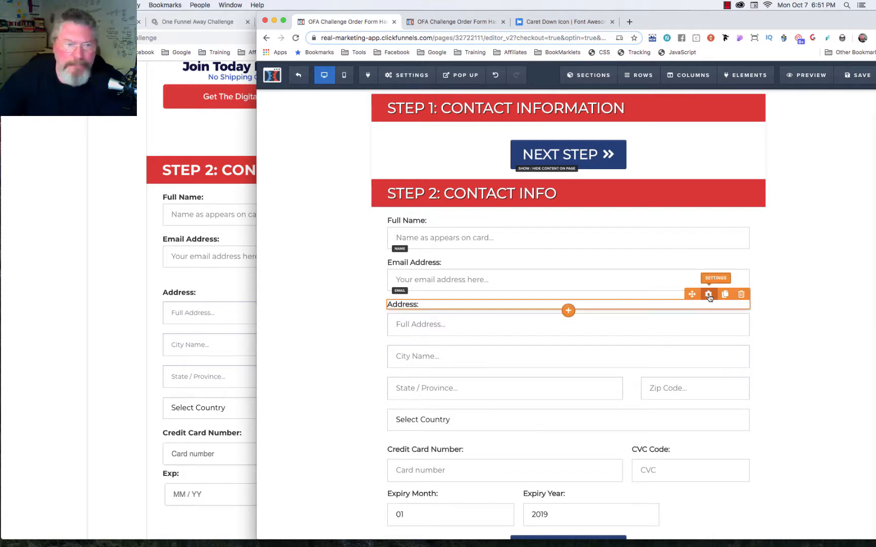
click(709, 295)
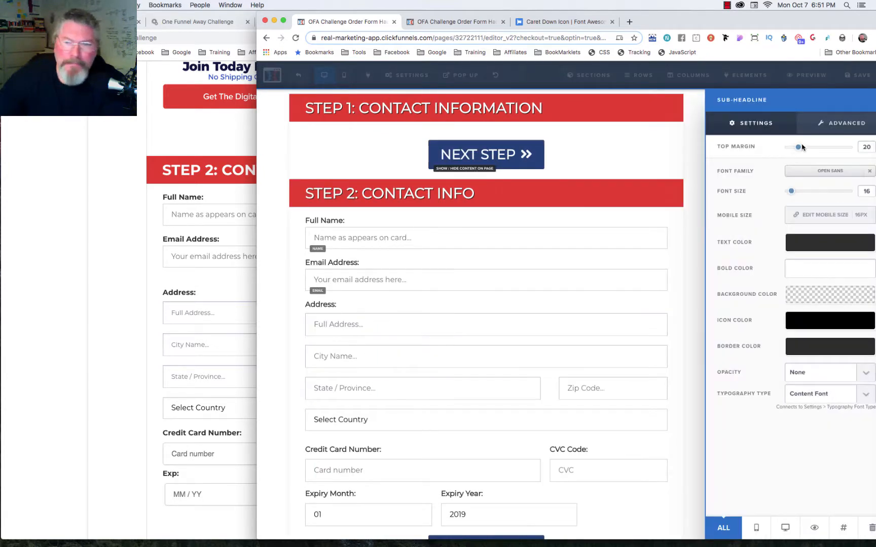
drag(797, 148, 824, 149)
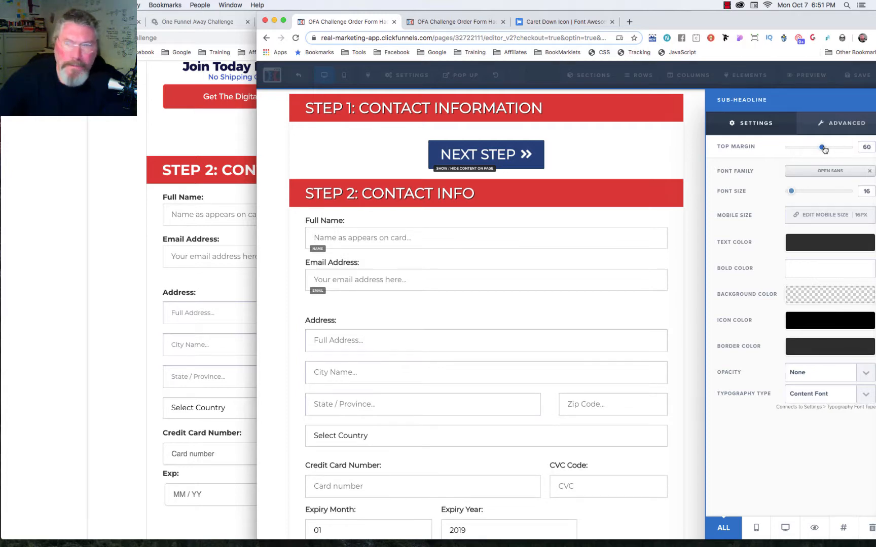
click(451, 312)
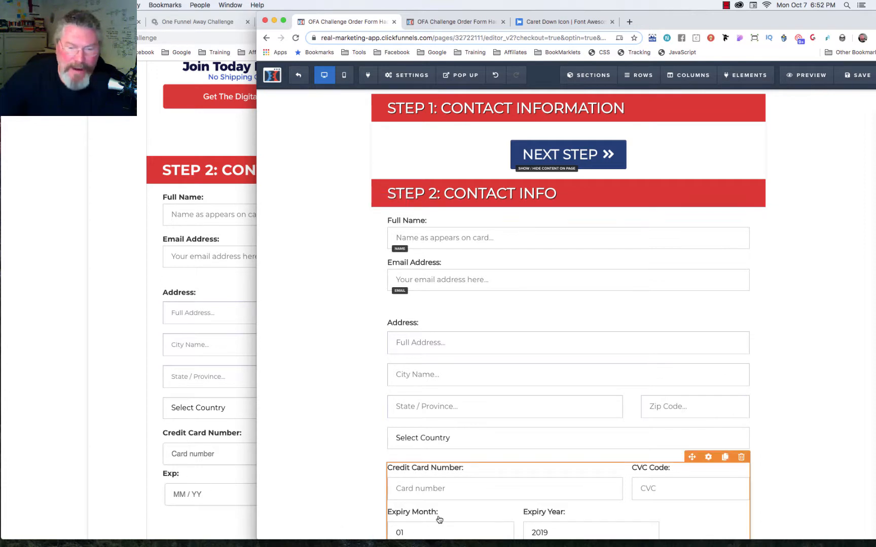
Compare the reference form's card number, expiry and CVC fields with the edited card form, and look through the available order elements.
click(205, 422)
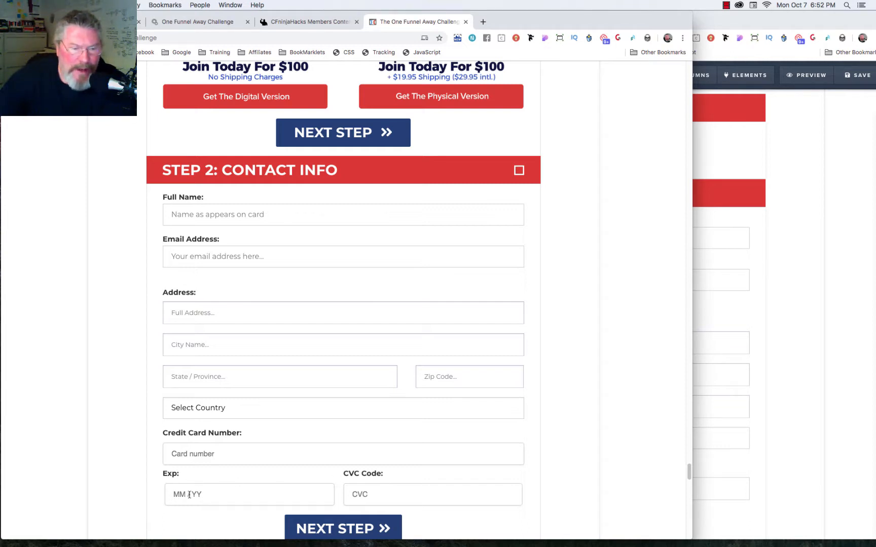
click(730, 322)
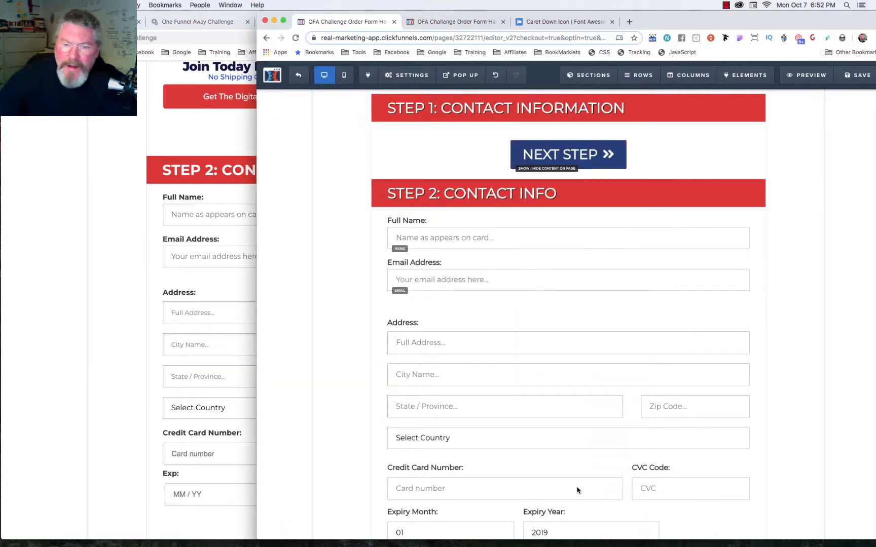
scroll(554, 473, down, 3)
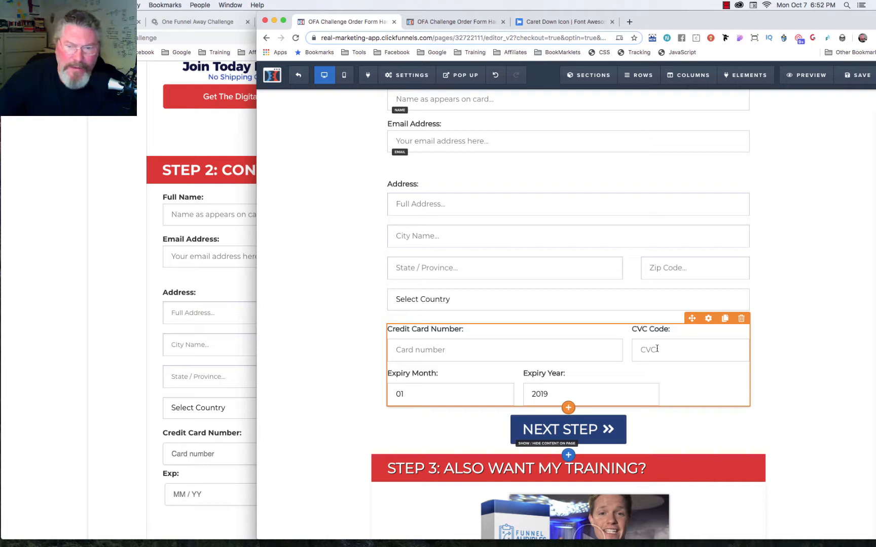
key(super+grave)
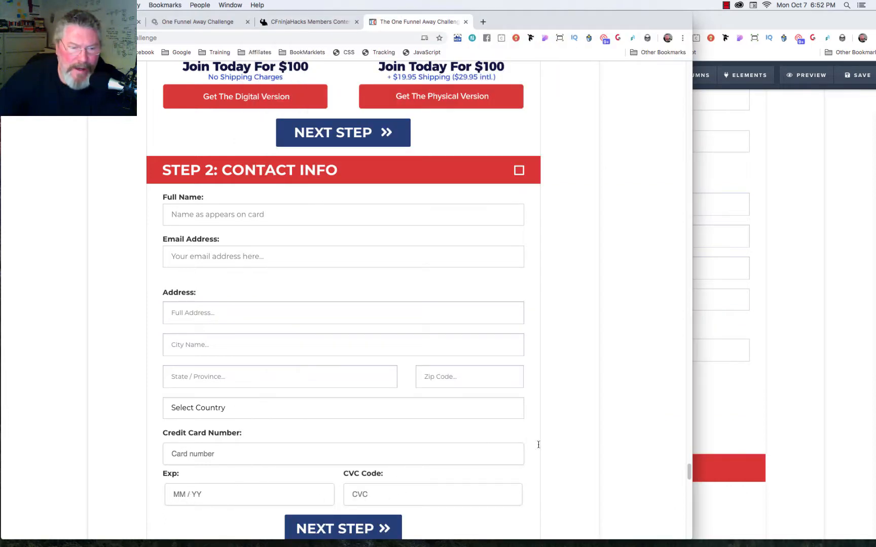
click(727, 329)
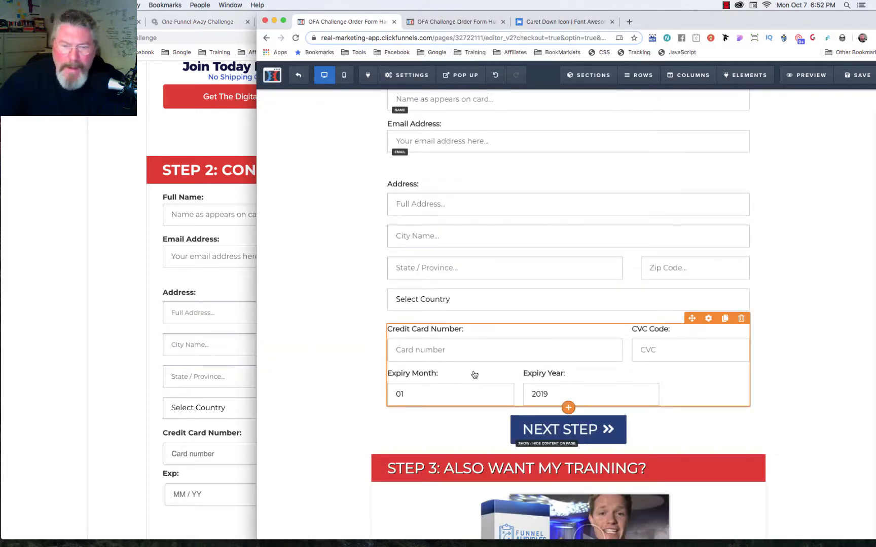
click(568, 408)
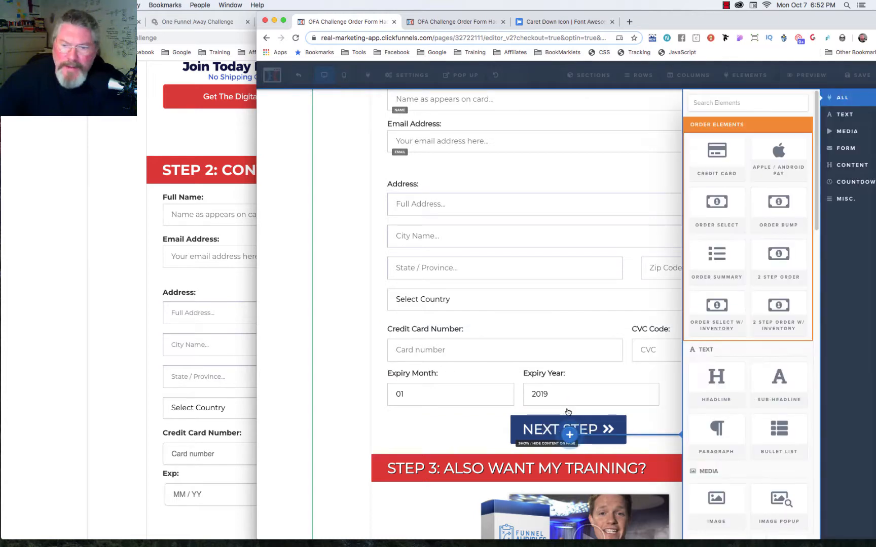
scroll(728, 342, down, 4)
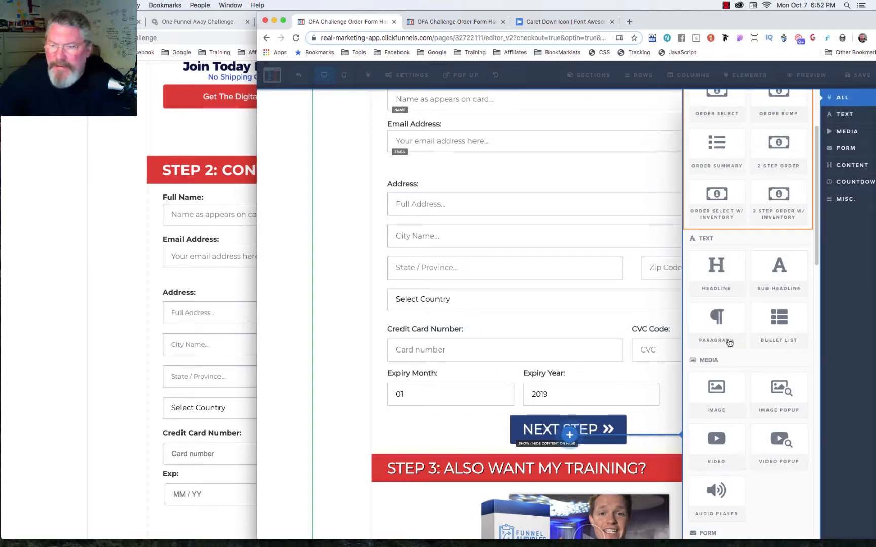
scroll(728, 343, up, 4)
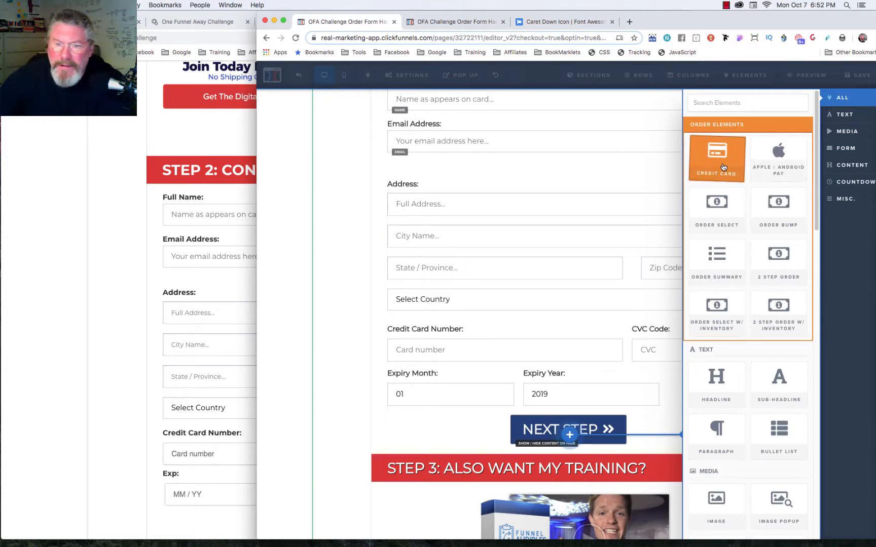
click(557, 356)
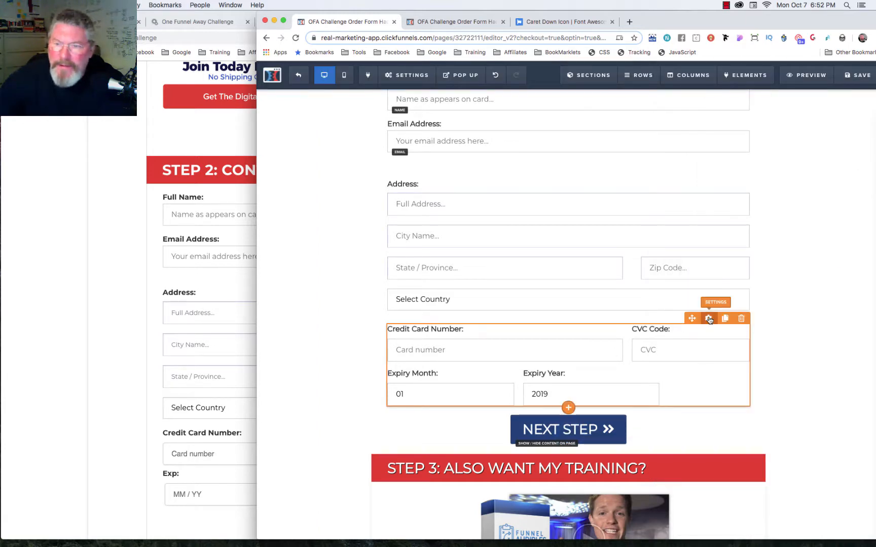
Try the One Field Stripe layout on the credit card form.
click(708, 319)
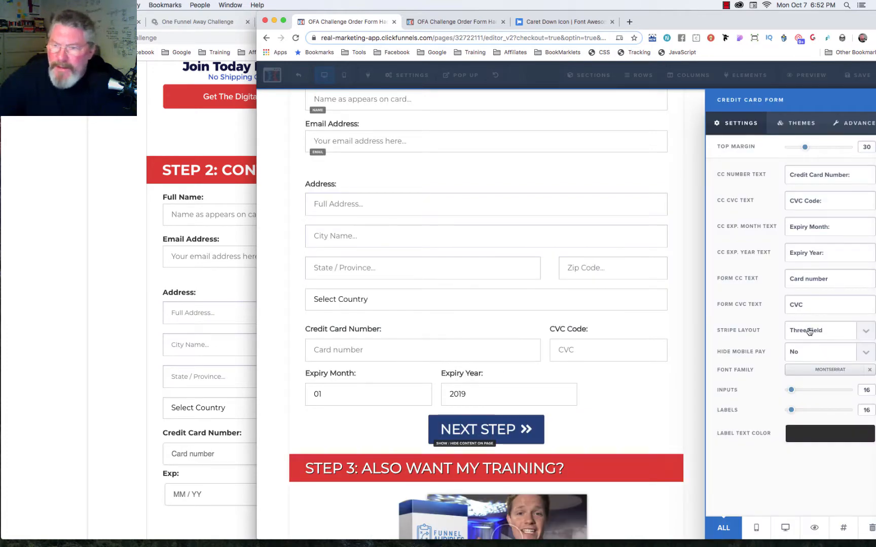
click(809, 332)
click(807, 342)
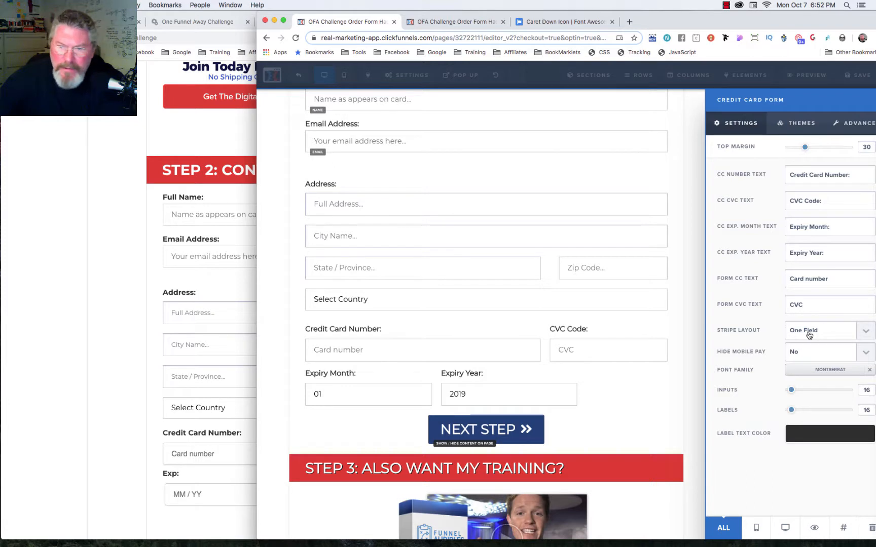
click(809, 335)
click(810, 322)
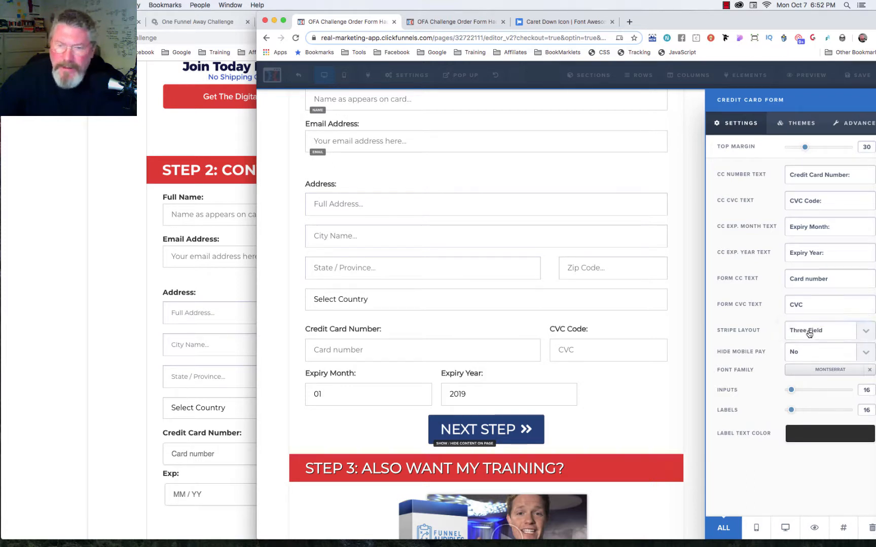
click(808, 338)
click(809, 341)
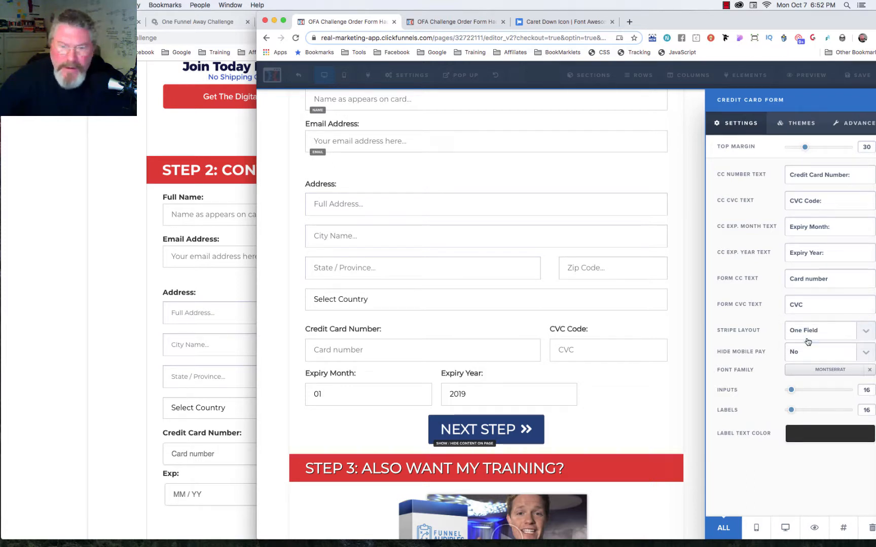
click(582, 327)
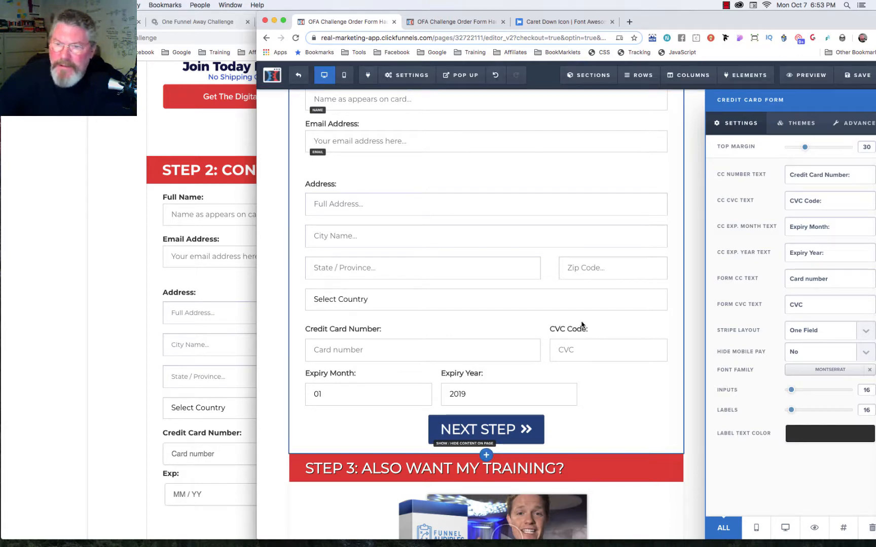
Set the credit card form's Stripe layout to Three Field and its Hide Mobile Pay option to Yes.
mouse_move(643, 370)
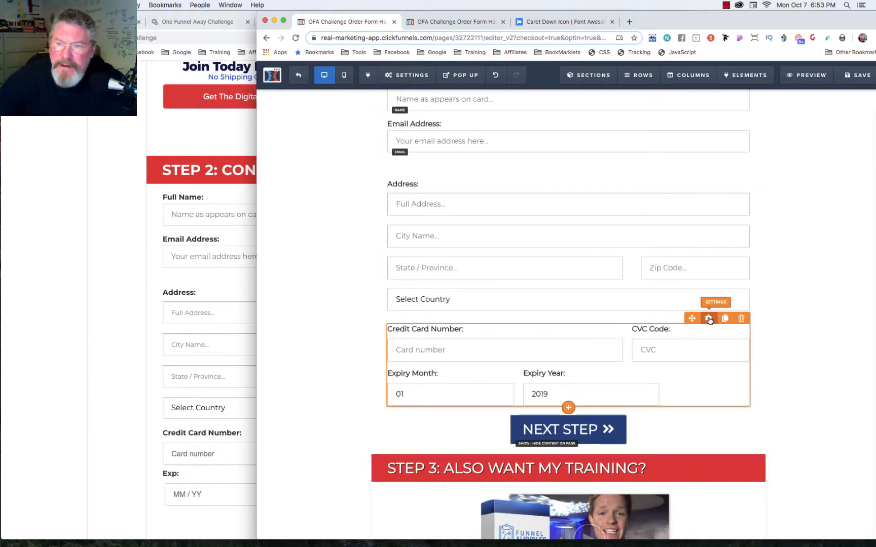
click(708, 319)
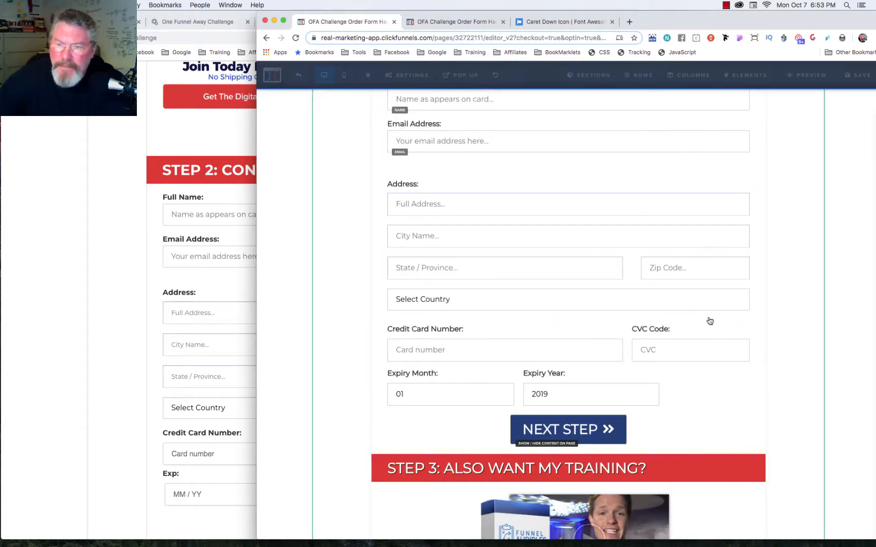
click(800, 332)
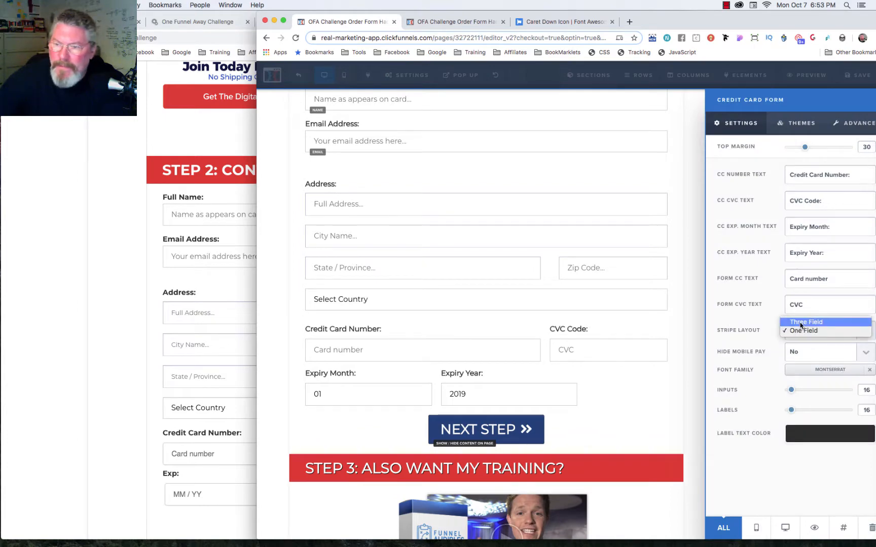
click(801, 326)
click(799, 352)
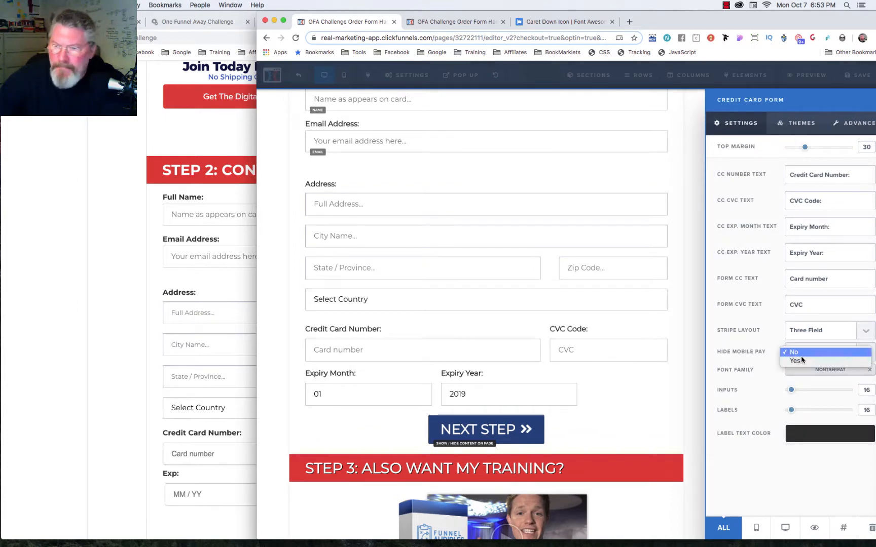
click(802, 361)
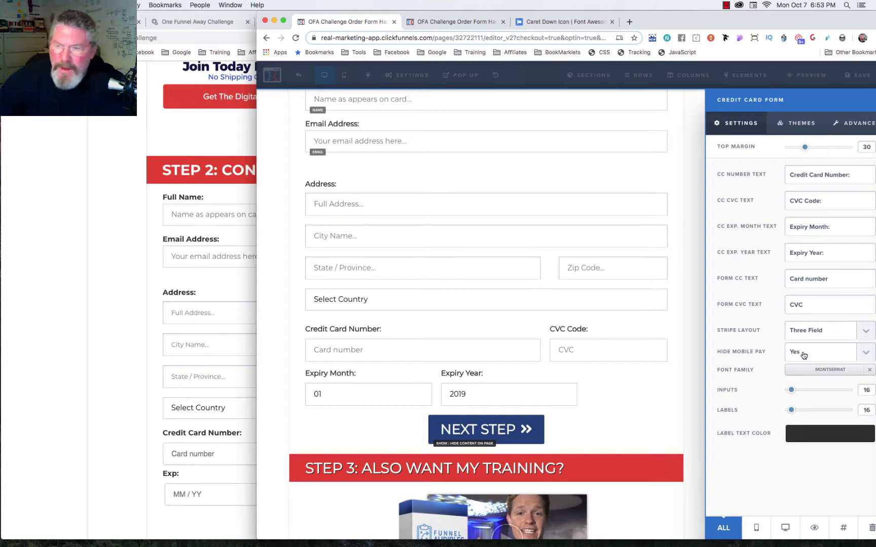
Set the credit card form's Hide Mobile Pay option to No and its Stripe layout to One Field.
click(804, 355)
click(806, 342)
click(806, 333)
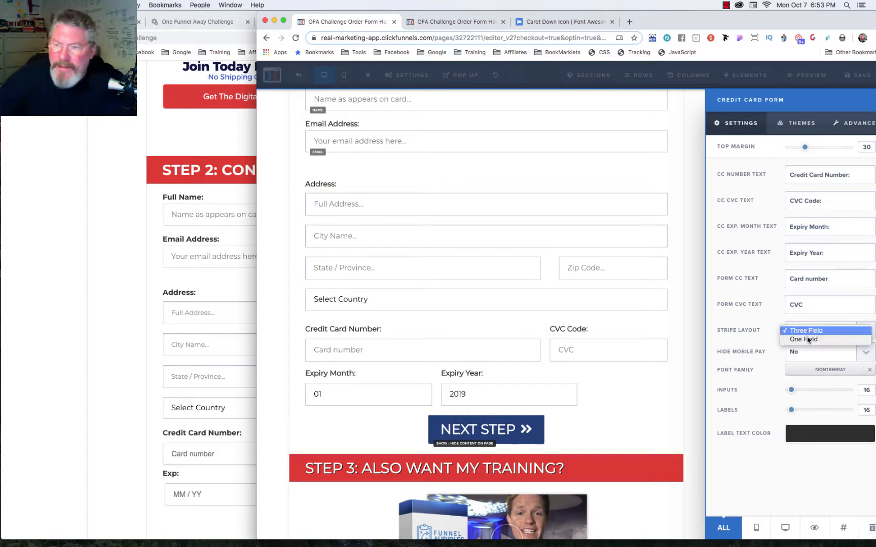
click(807, 339)
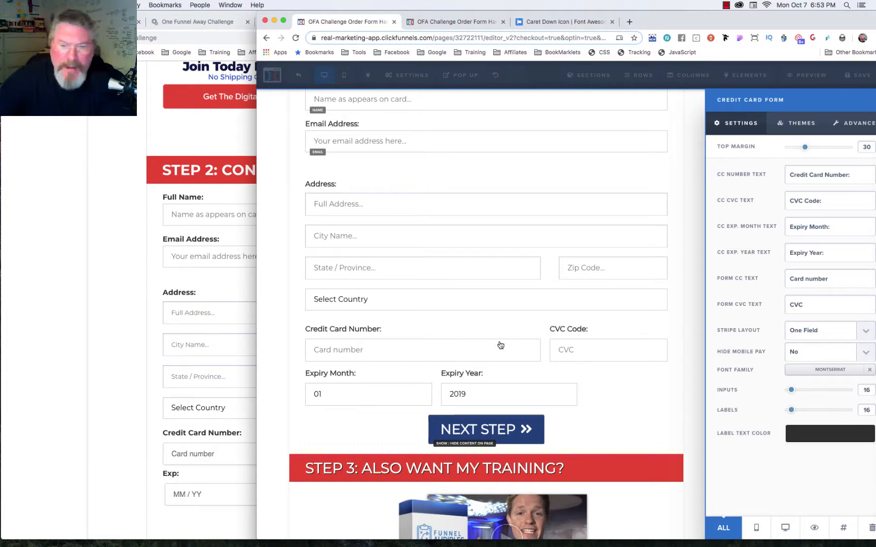
click(499, 348)
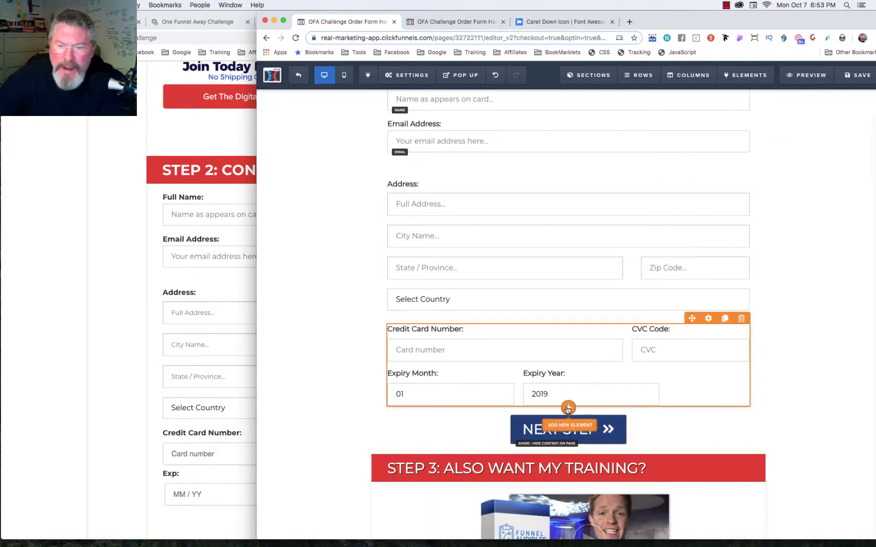
Add a second Credit Card element below the existing card form and try its One Field and Three Field Stripe layouts.
click(567, 409)
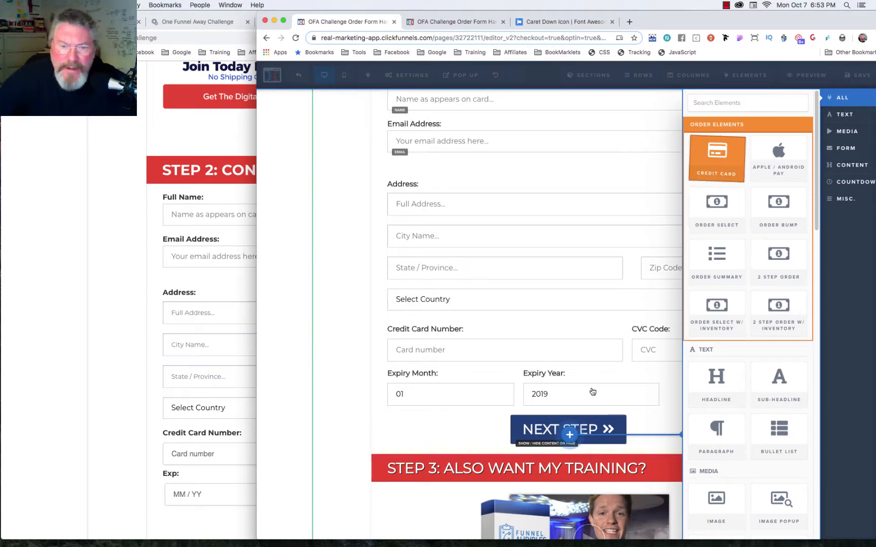
drag(592, 391, 680, 240)
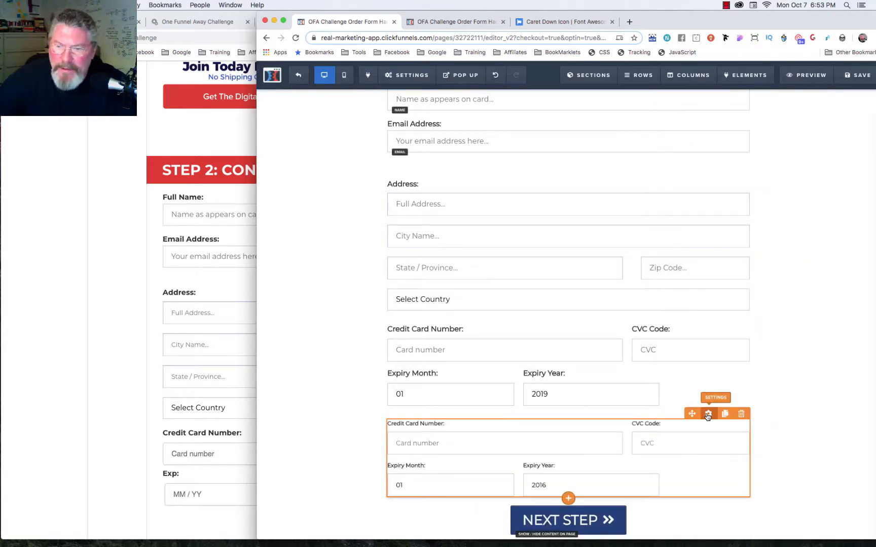
click(708, 415)
click(797, 330)
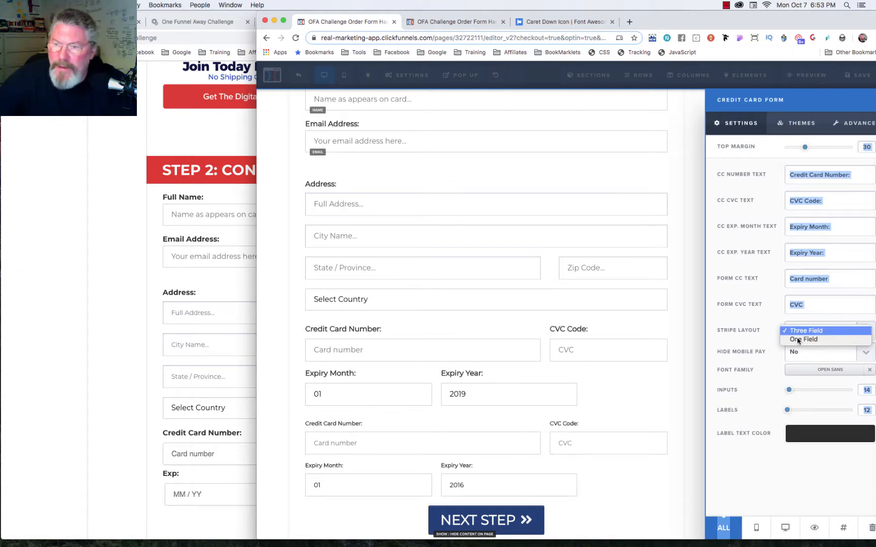
click(798, 340)
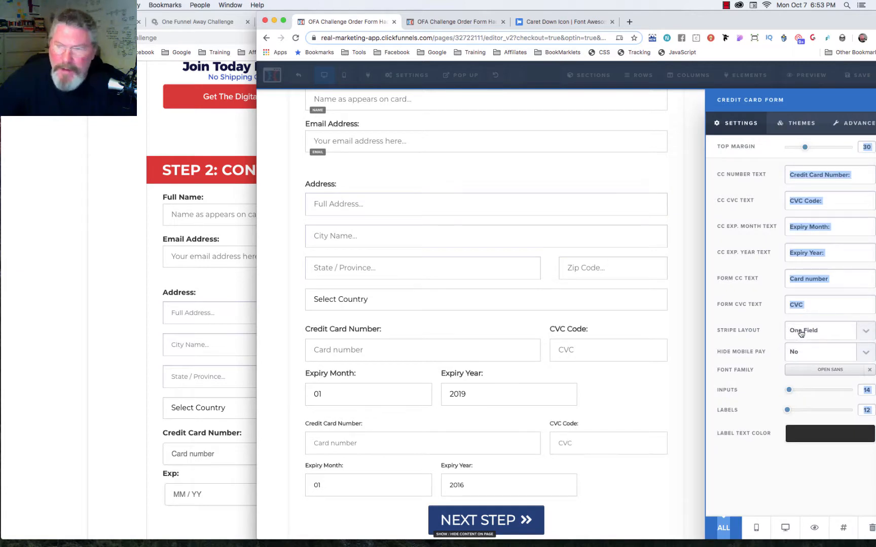
click(800, 333)
click(801, 322)
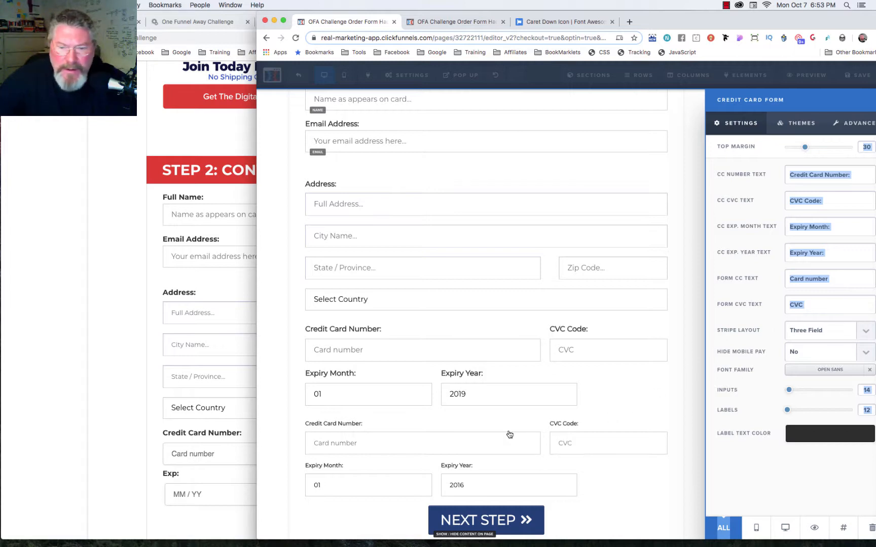
Delete the extra credit card form below the original one.
click(488, 440)
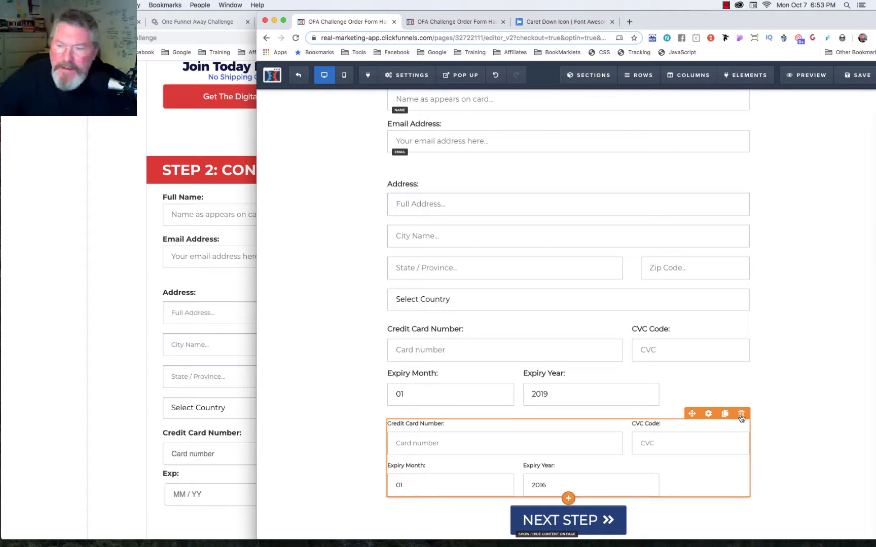
click(741, 413)
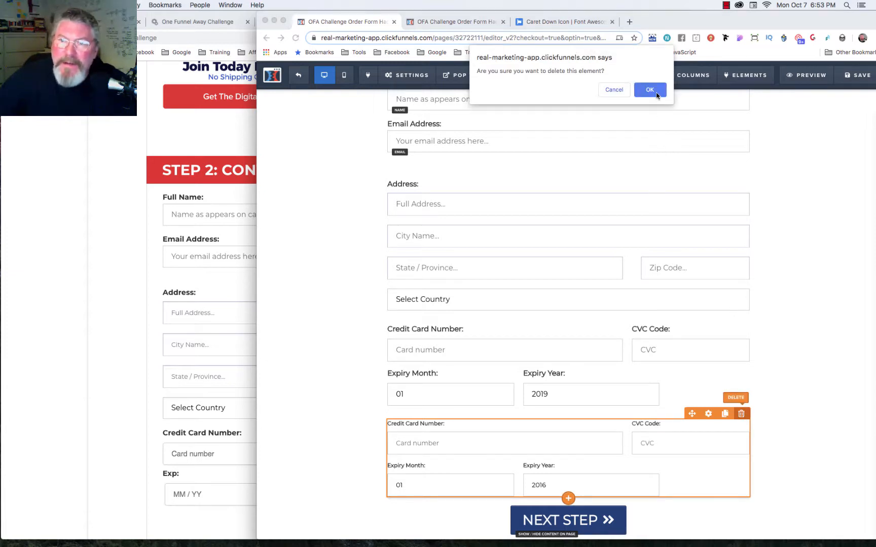
click(649, 90)
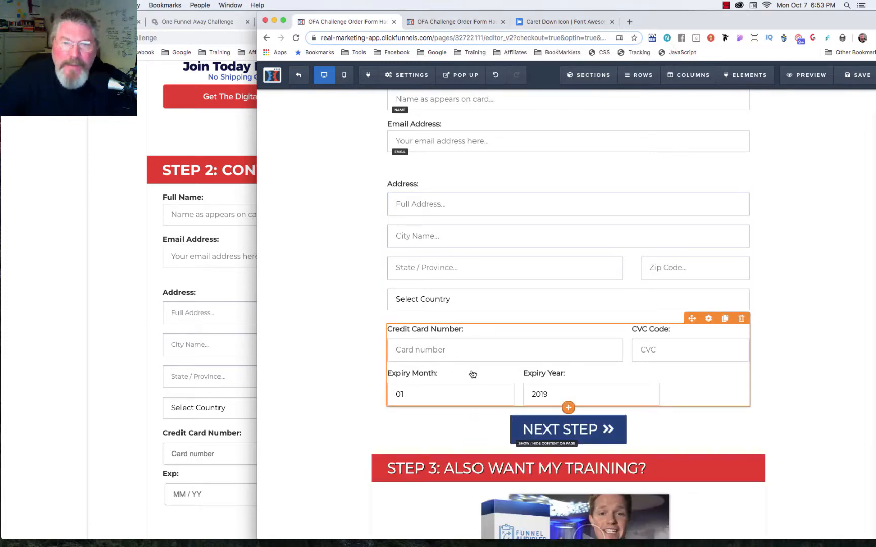
Switch to the reference One Funnel Away page and examine how the Step 1 plan images respond when each option is selected.
scroll(473, 374, up, 5)
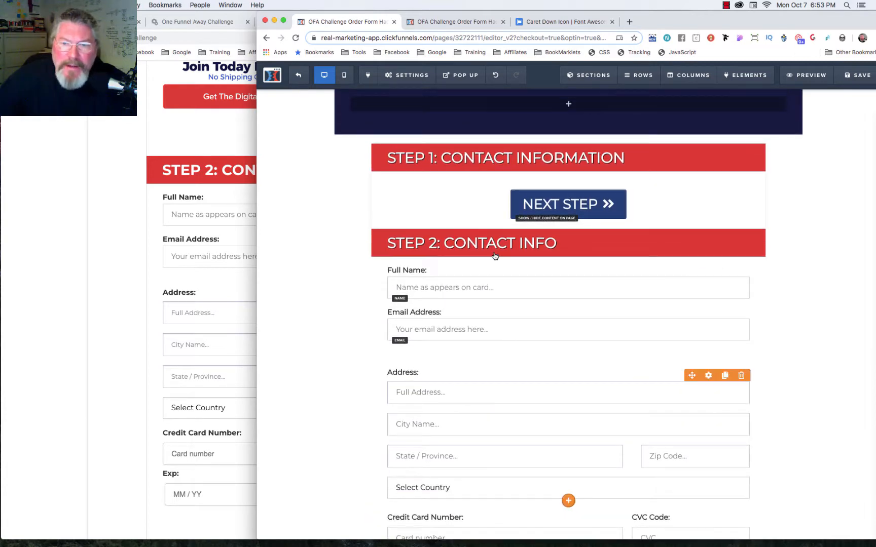
click(143, 225)
scroll(142, 227, up, 5)
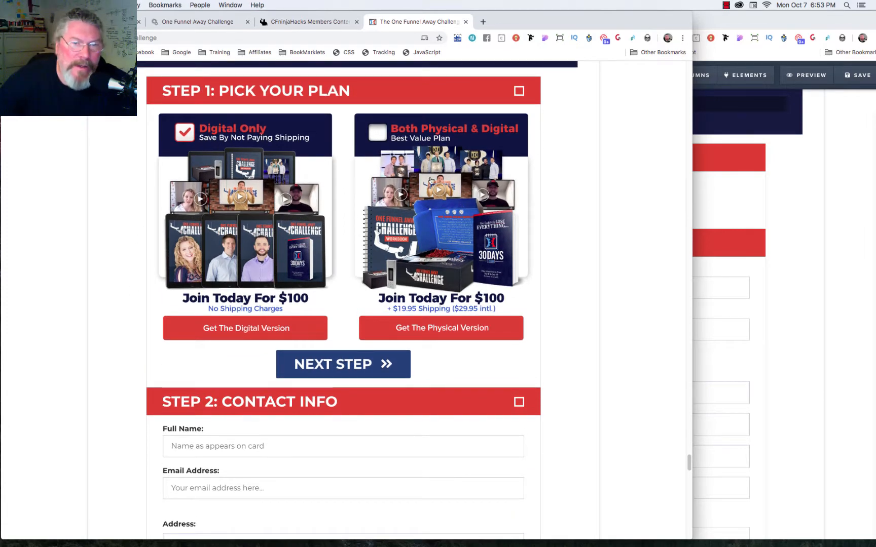
click(378, 134)
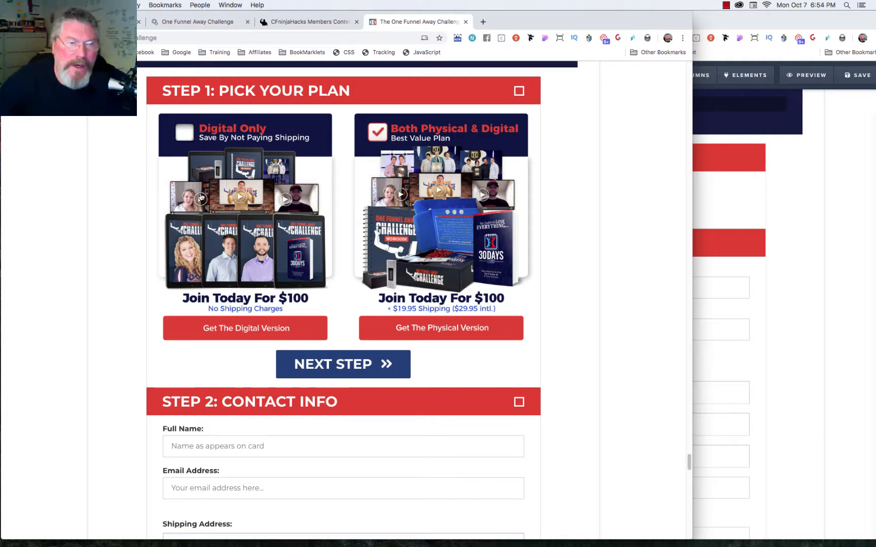
click(189, 135)
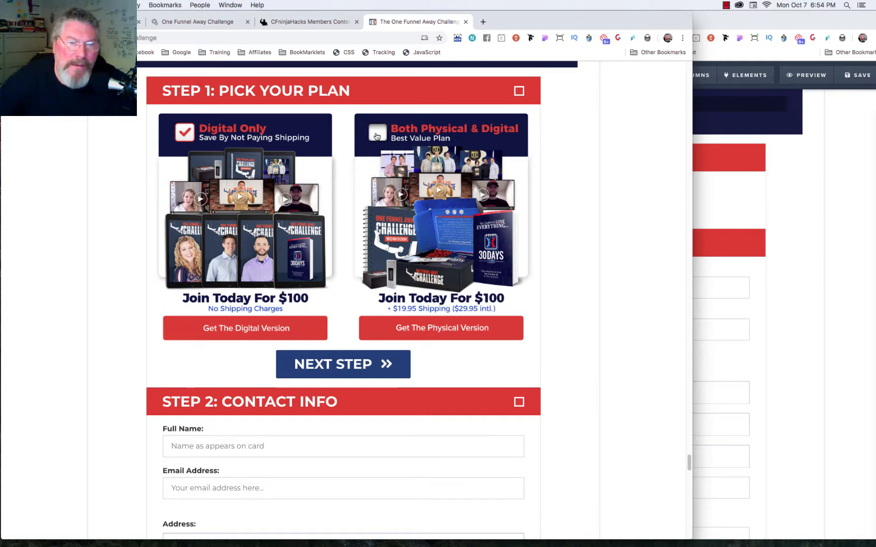
click(377, 136)
click(245, 221)
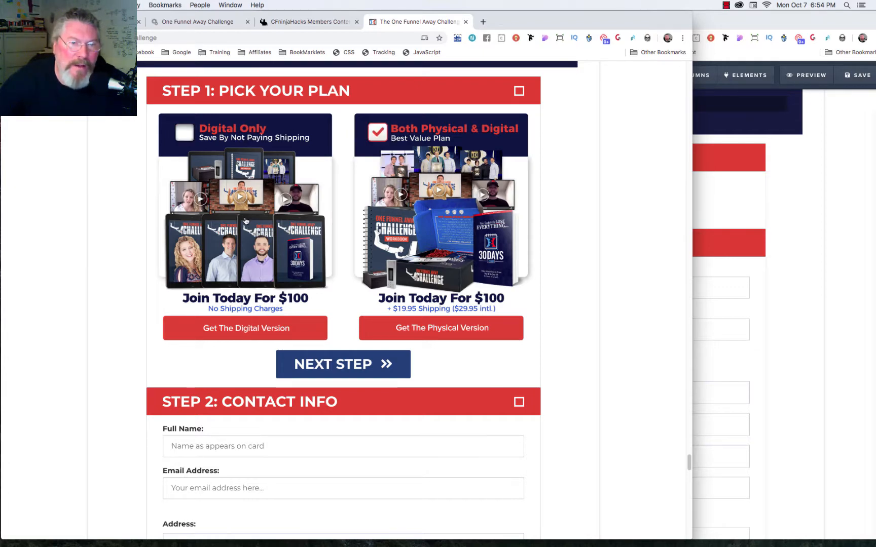
click(477, 268)
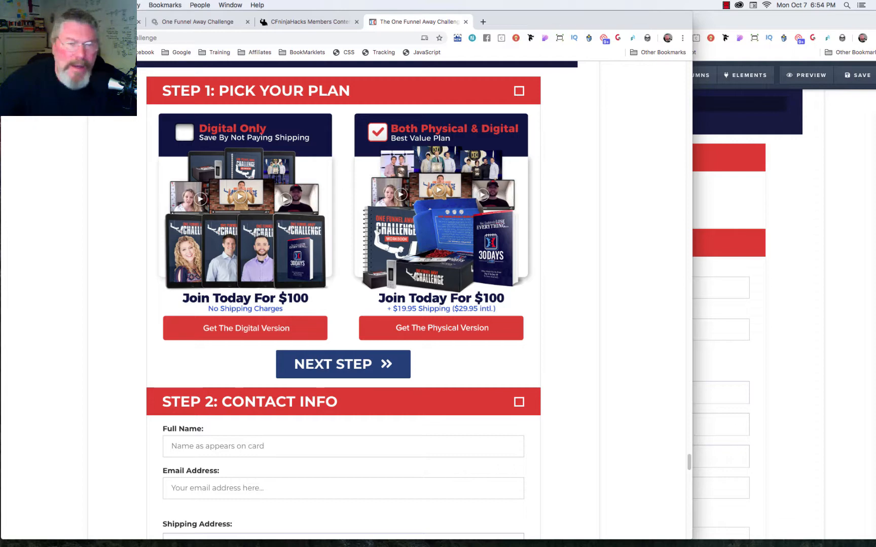
Save the unchecked and checked Digital Only plan images to the Desktop as Step1_Digital and Step1_Digital-2 PNG files.
right_click(229, 197)
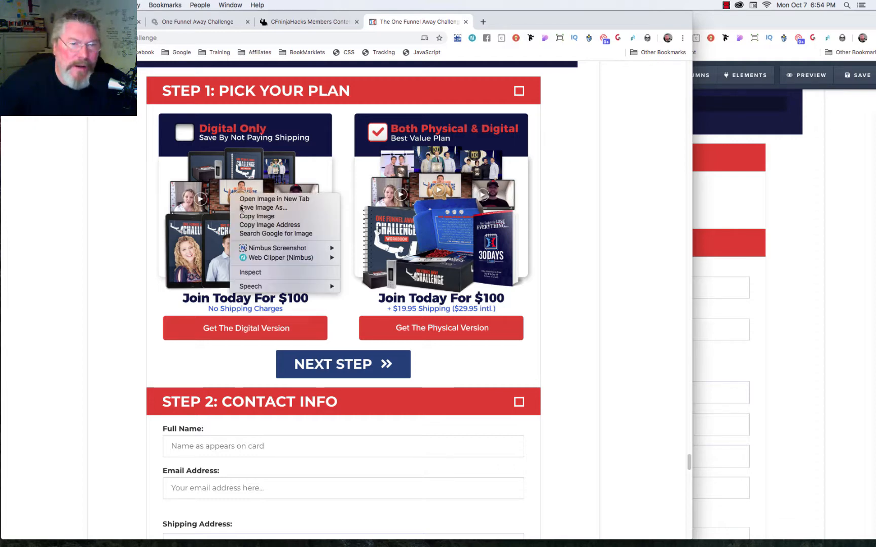
click(251, 208)
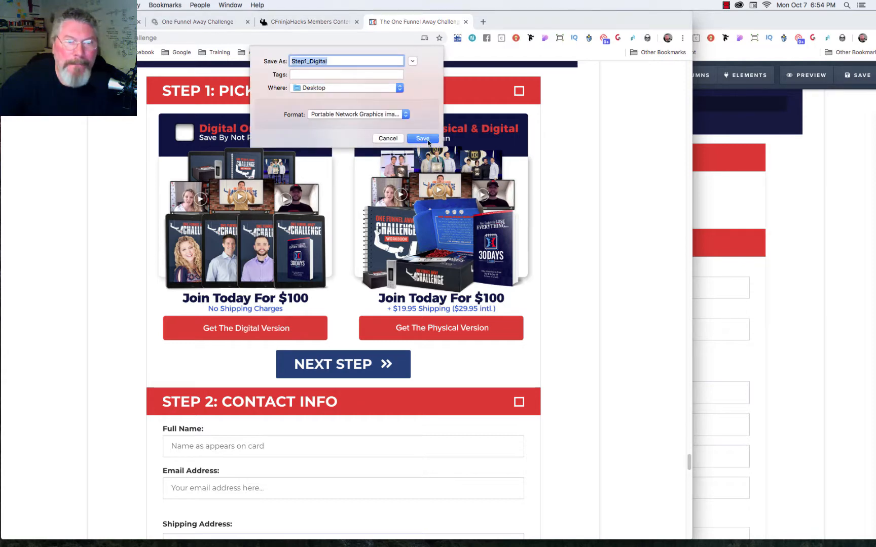
click(426, 142)
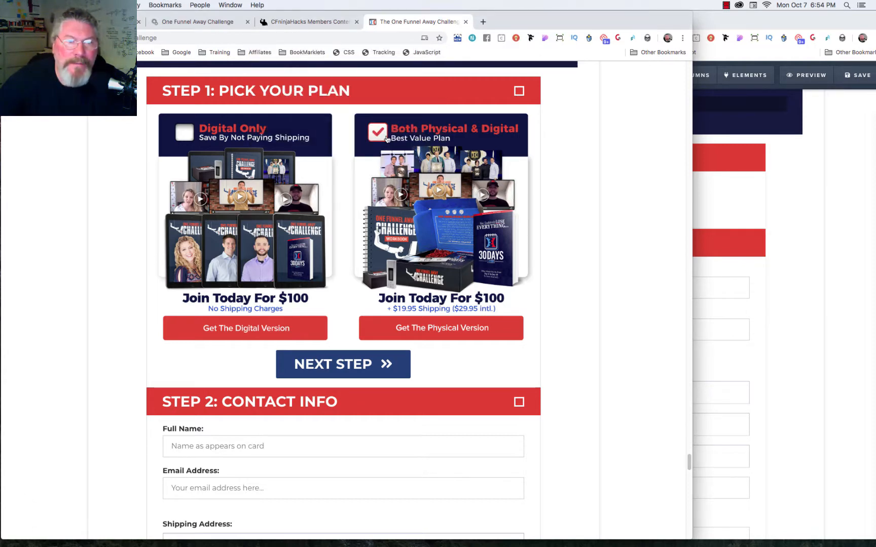
click(187, 133)
right_click(207, 201)
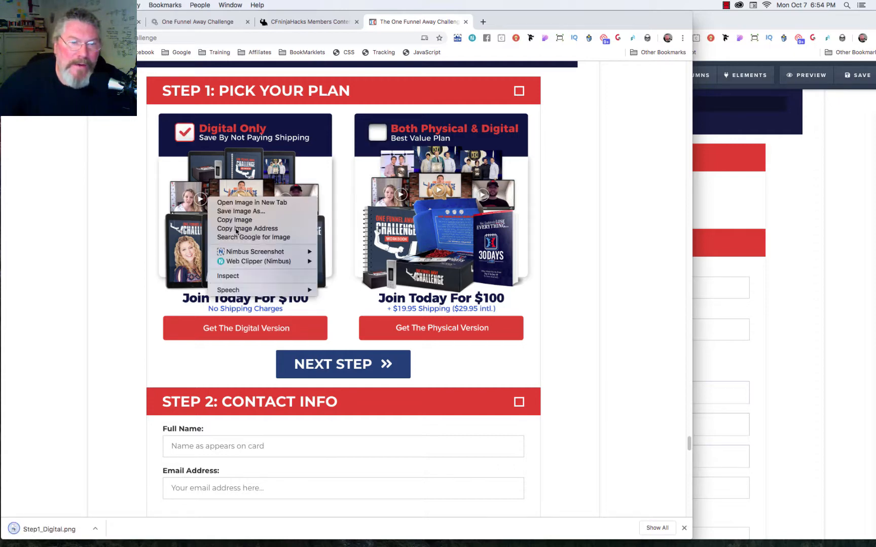
click(242, 218)
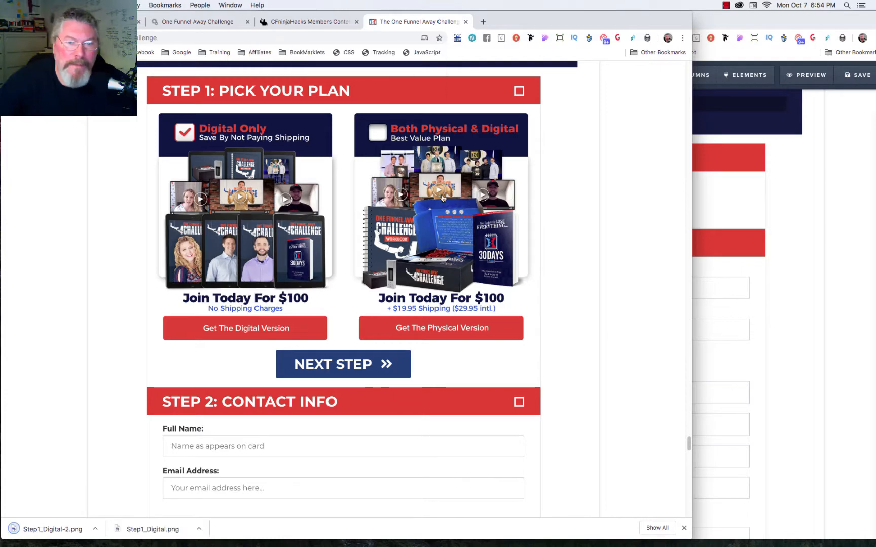
Save the unchecked and checked Both Physical & Digital plan images to the Desktop as Step1_physical and Step1_physical-2 PNG files.
right_click(415, 157)
click(446, 171)
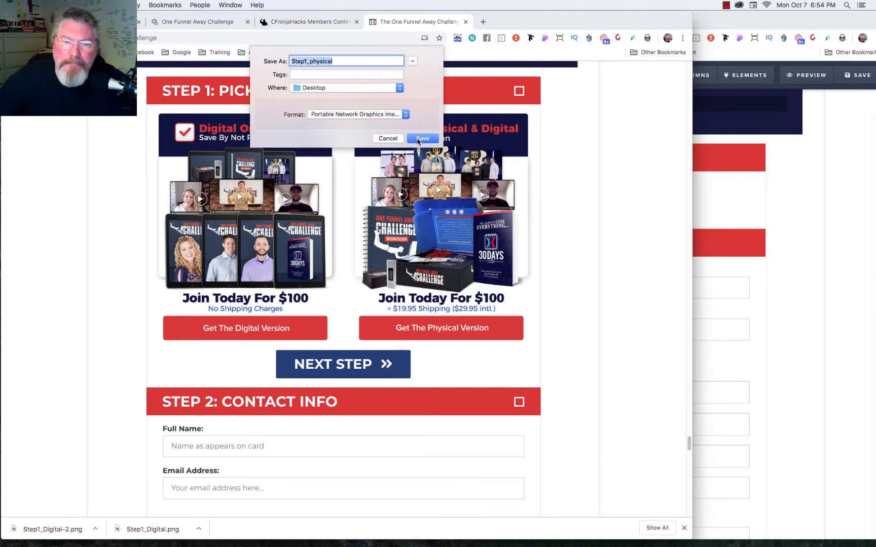
click(422, 138)
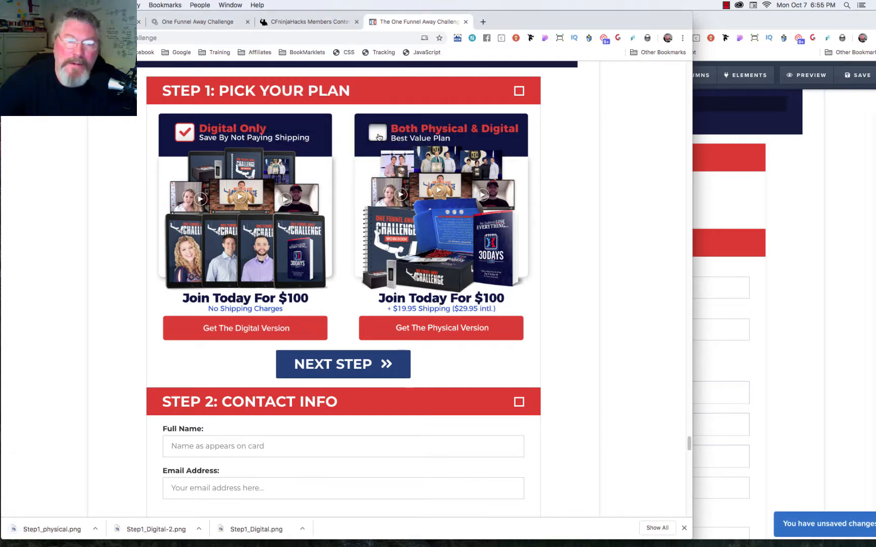
click(378, 133)
right_click(412, 178)
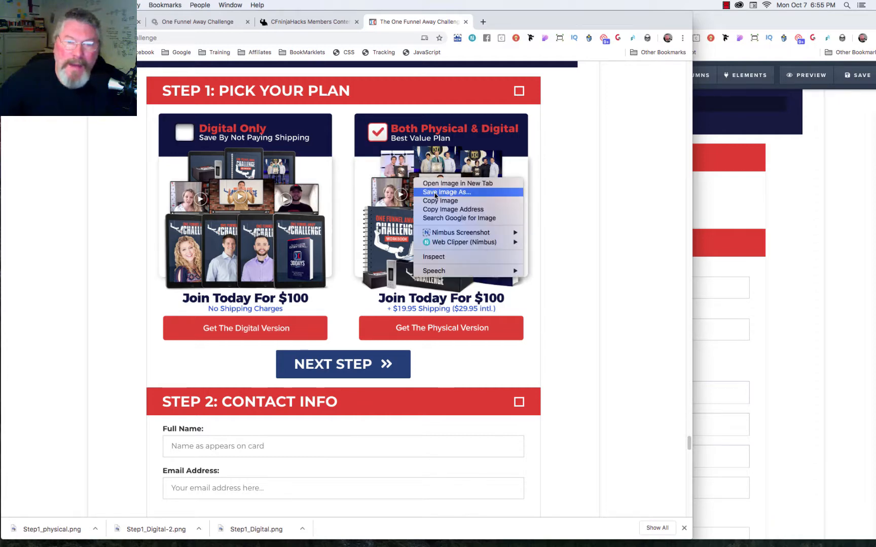
click(435, 192)
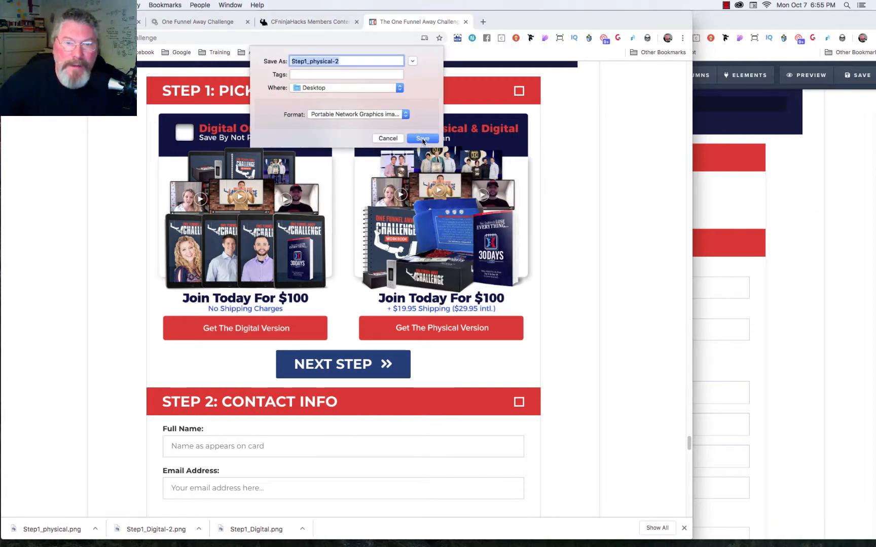
click(422, 139)
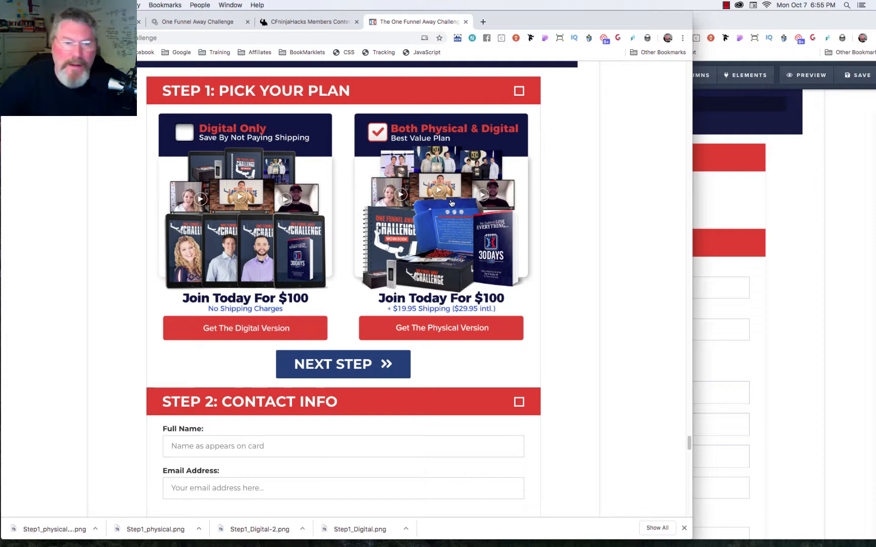
Return to the order form editor and insert a 2 Columns row between the Step 1 heading and its Next Step button.
click(810, 149)
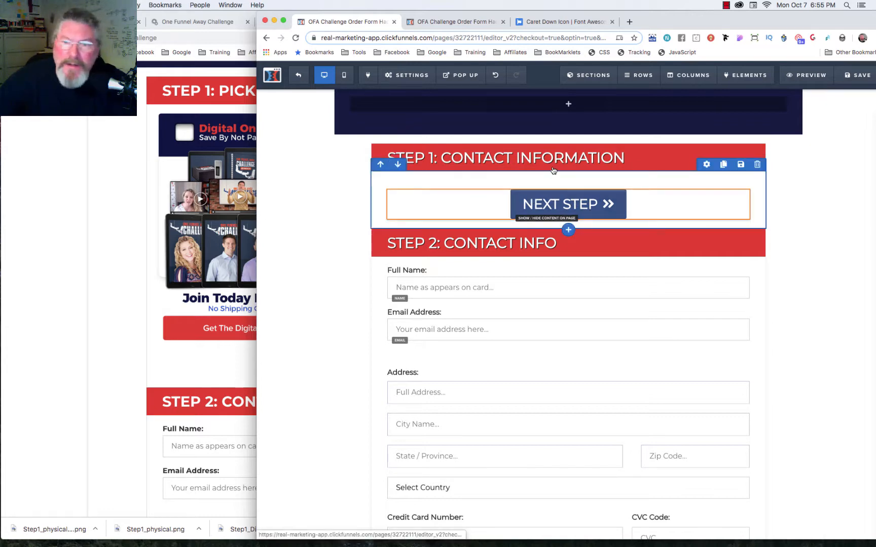
click(568, 231)
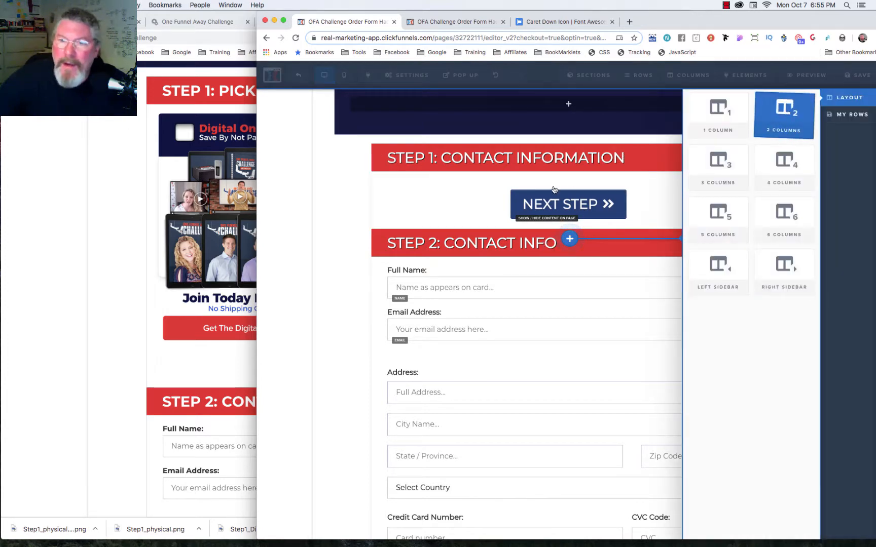
drag(553, 165, 572, 223)
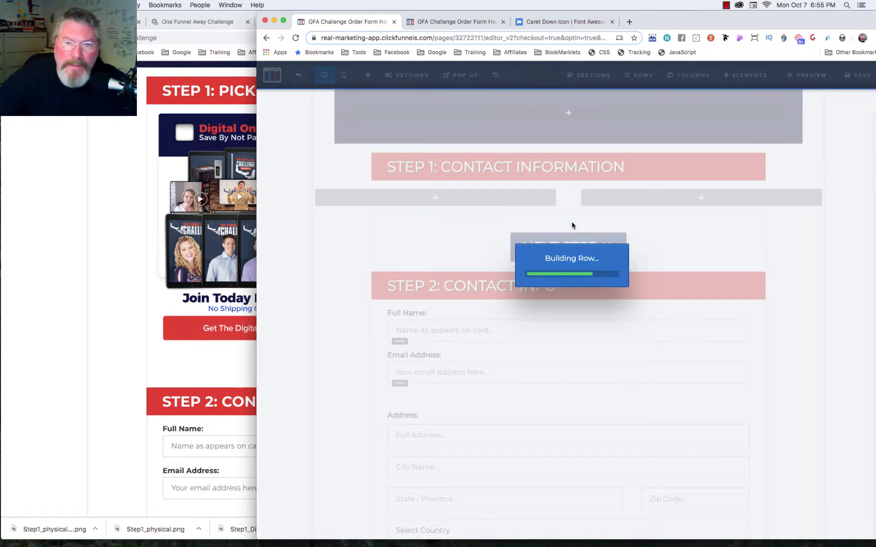
Add an image element to the new Step 1 row's first column and clone it three times.
mouse_move(451, 197)
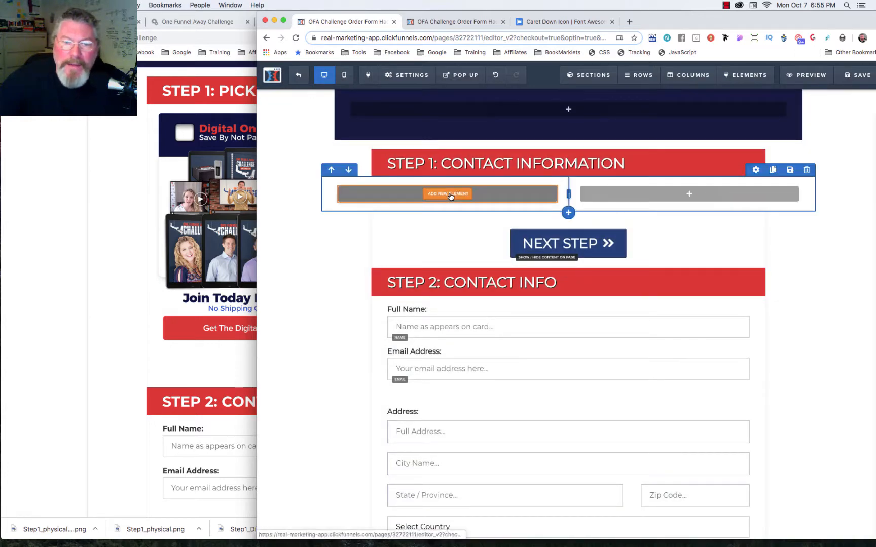
click(449, 194)
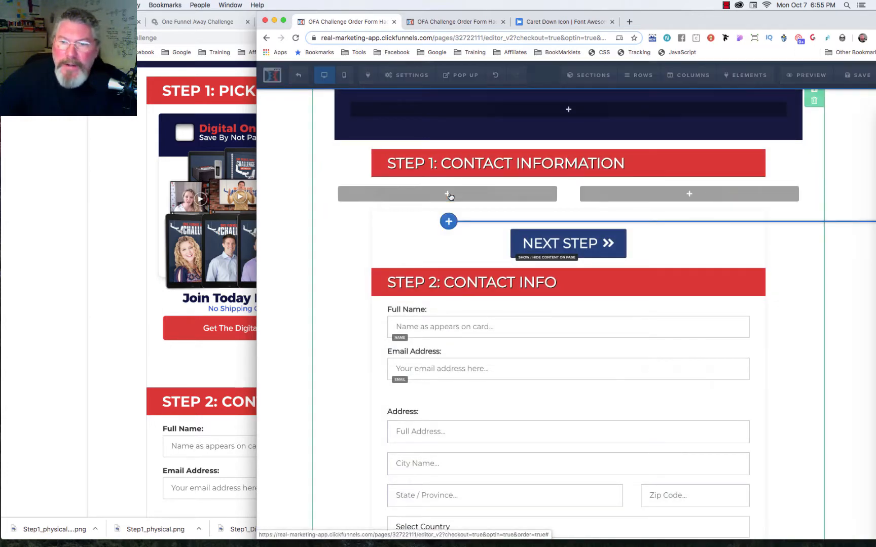
click(726, 496)
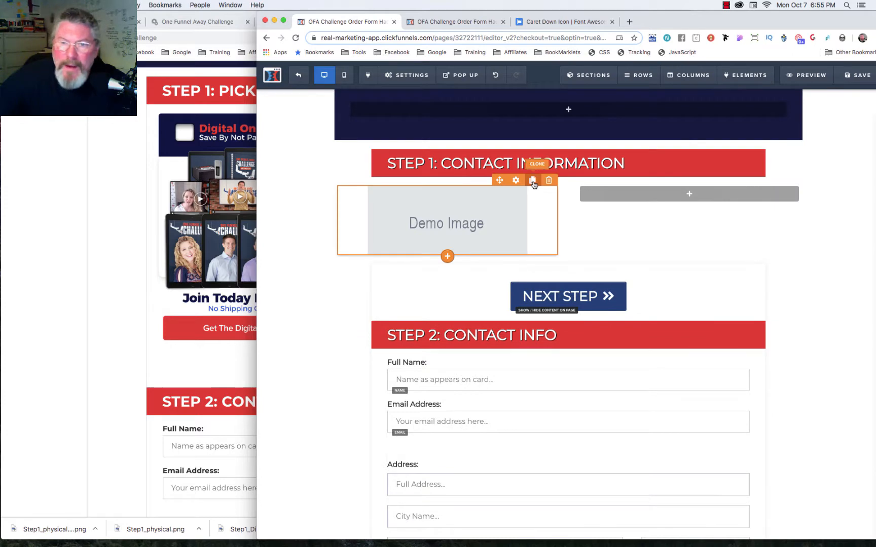
click(532, 181)
click(533, 181)
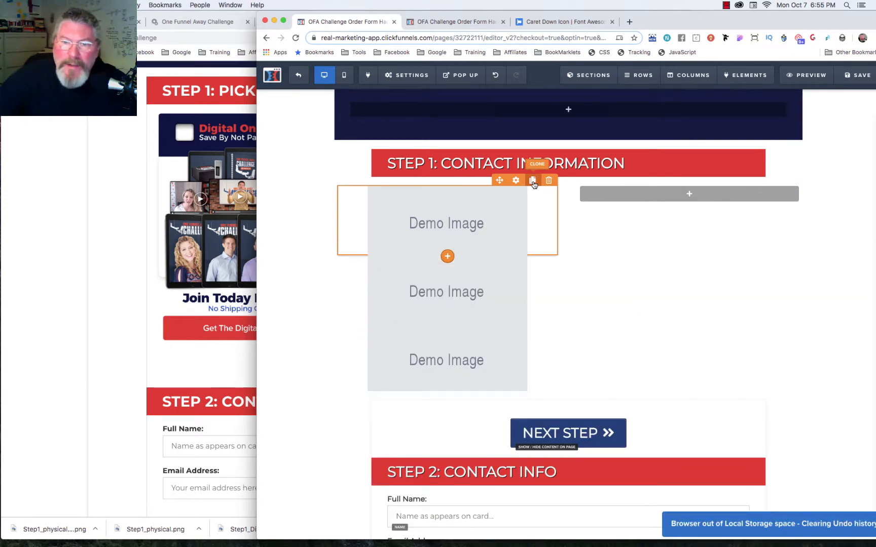
click(533, 181)
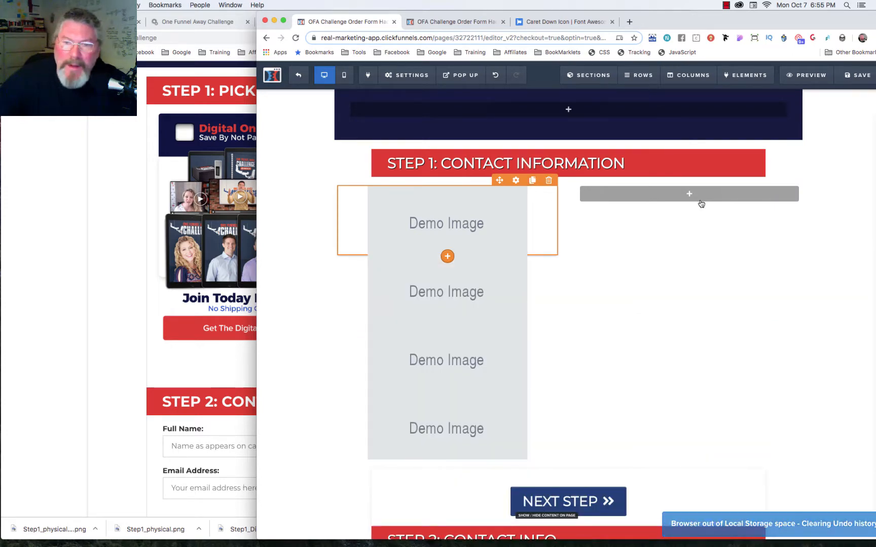
Move two of the four demo images from the Step 1 row's first column into its second column.
drag(702, 196, 702, 199)
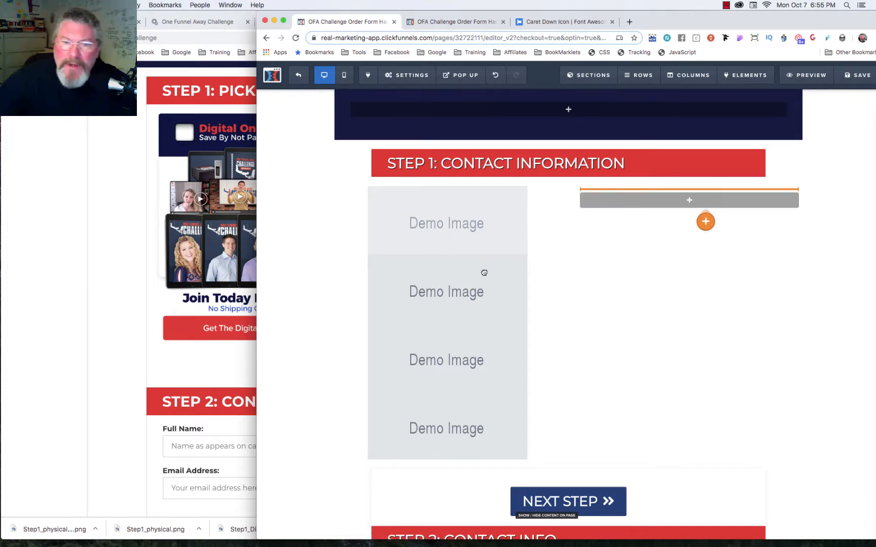
drag(677, 195, 484, 283)
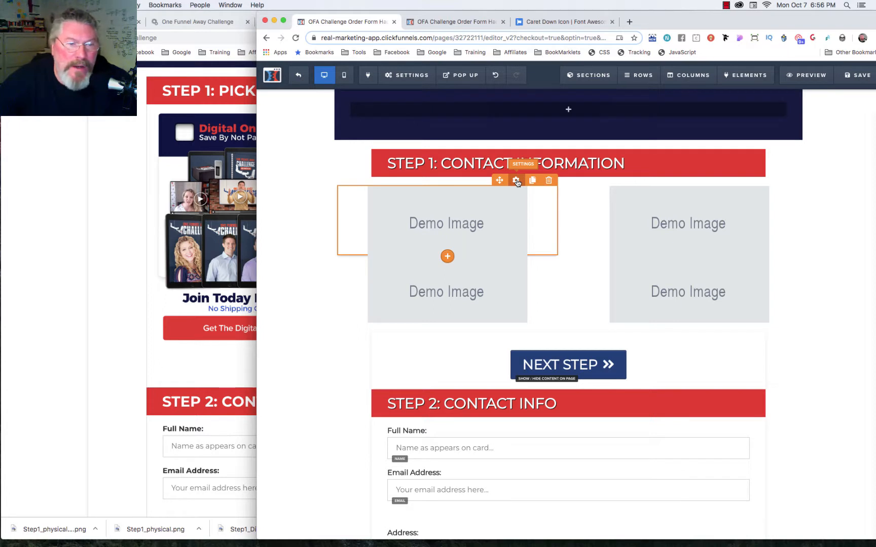
Open the image library from the first column's upper image and upload the four Step1 plan PNG files from the Desktop.
click(516, 180)
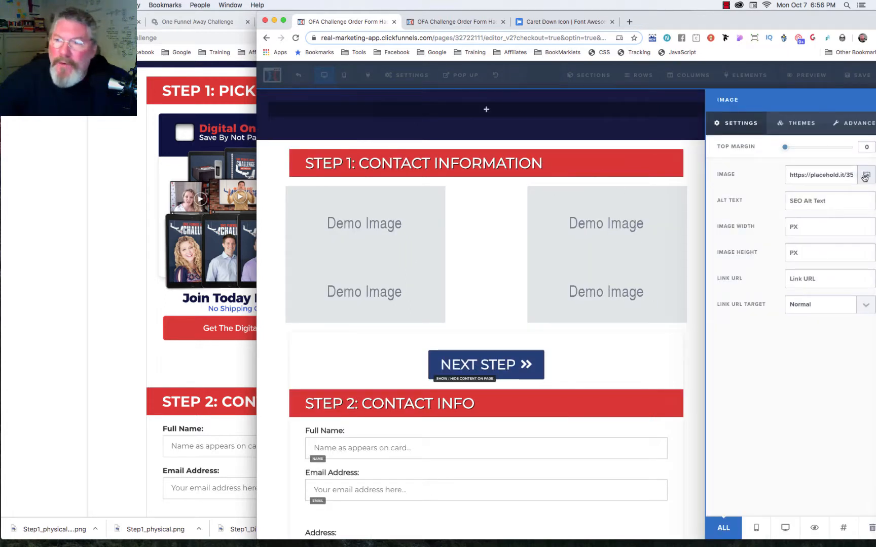
click(864, 176)
key(F11)
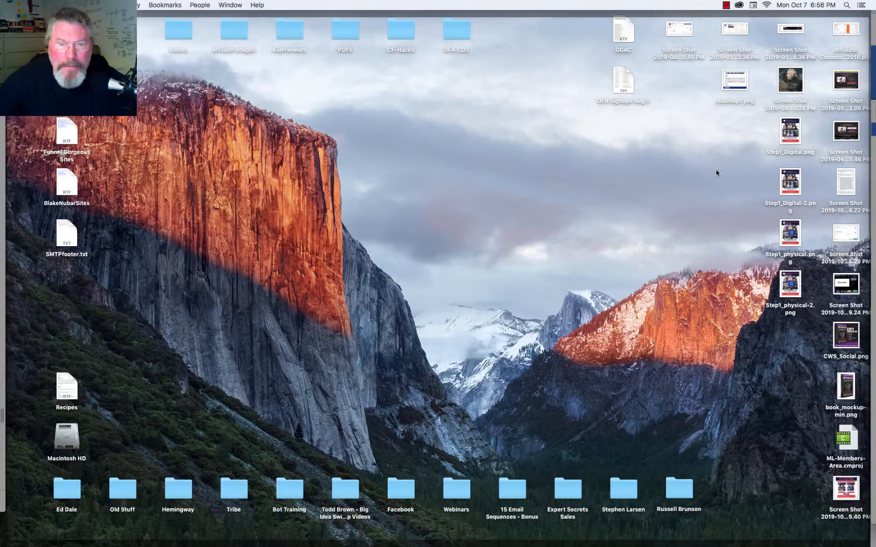
drag(753, 121, 815, 316)
drag(792, 189, 675, 81)
key(F11)
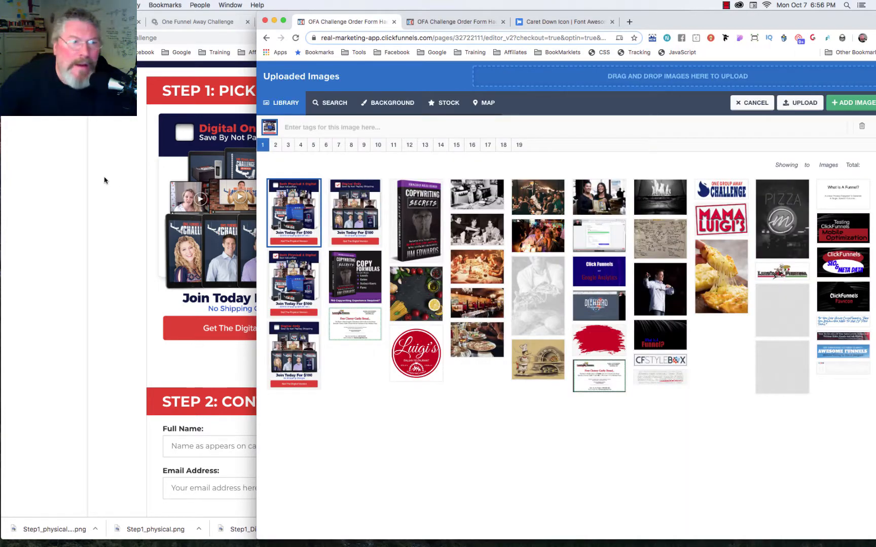
Reload the One Funnel Away reference form and check its Digital Only and Both Physical & Digital checkbox states, then return to the editor.
click(105, 178)
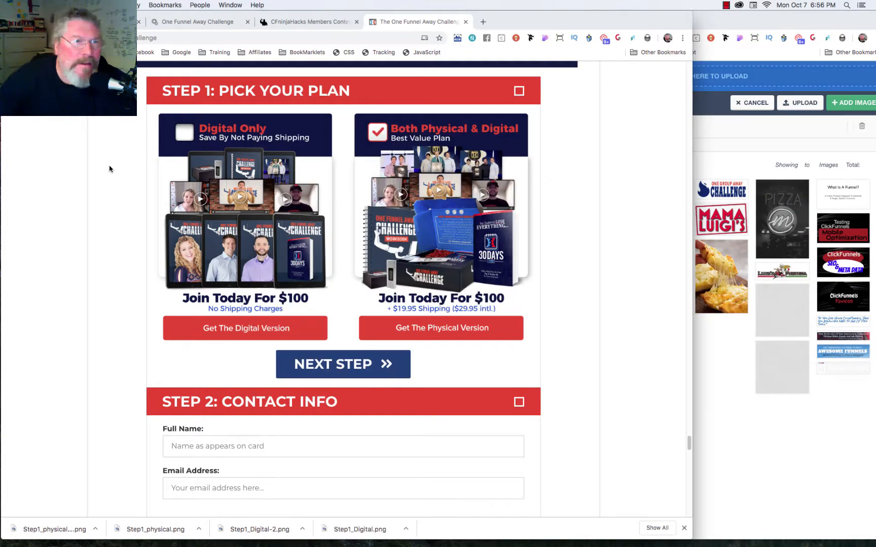
key(super+r)
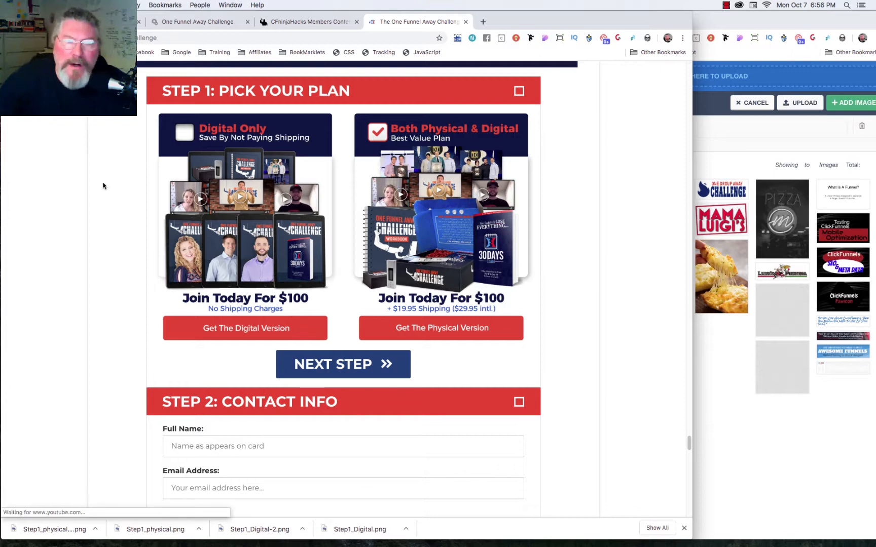
click(190, 136)
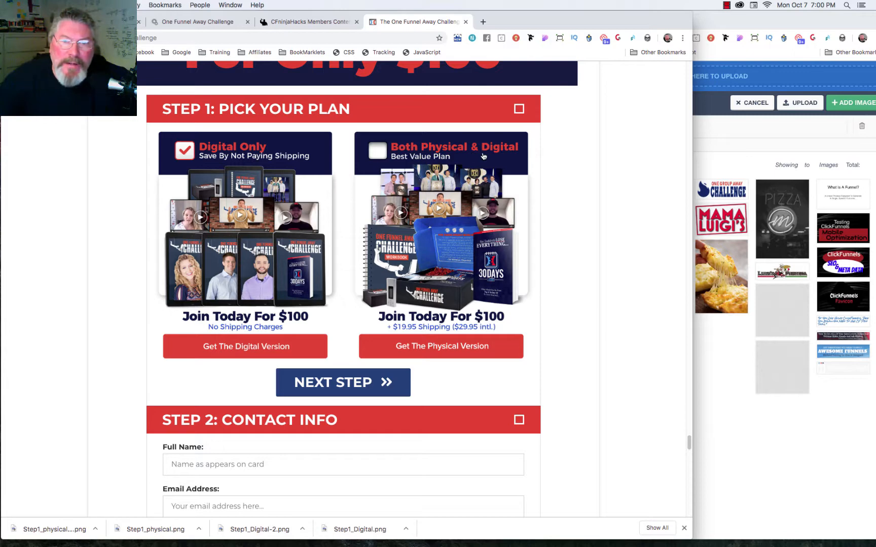
click(723, 129)
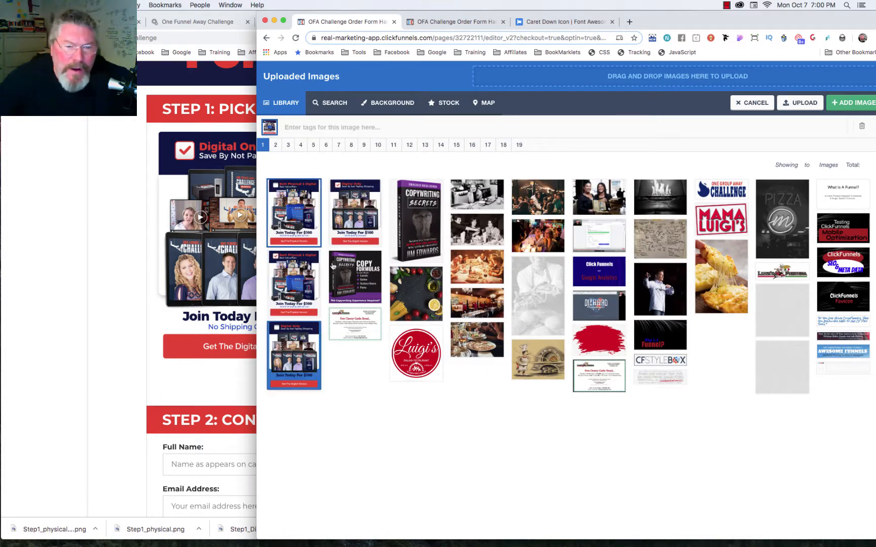
Set the first column's upper image to the checked Digital Only plan and the lower one to the unchecked version.
click(351, 218)
double_click(351, 219)
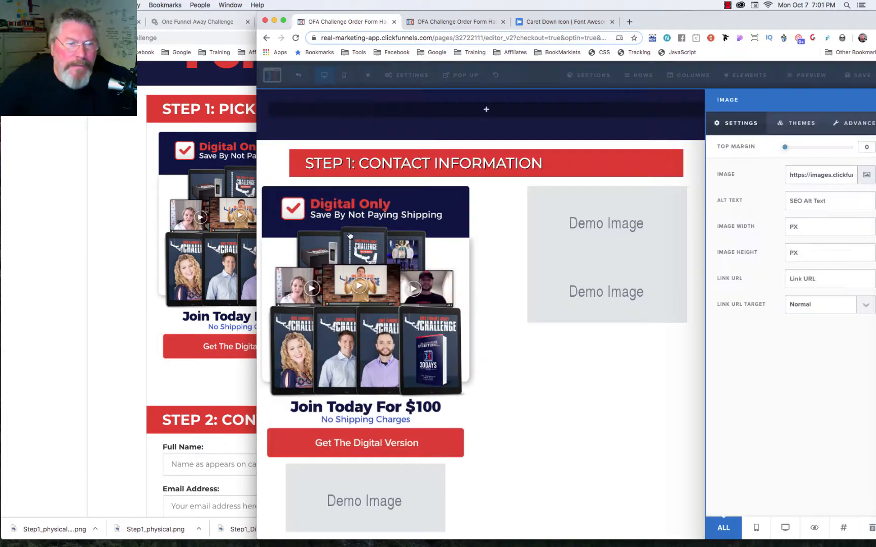
click(357, 490)
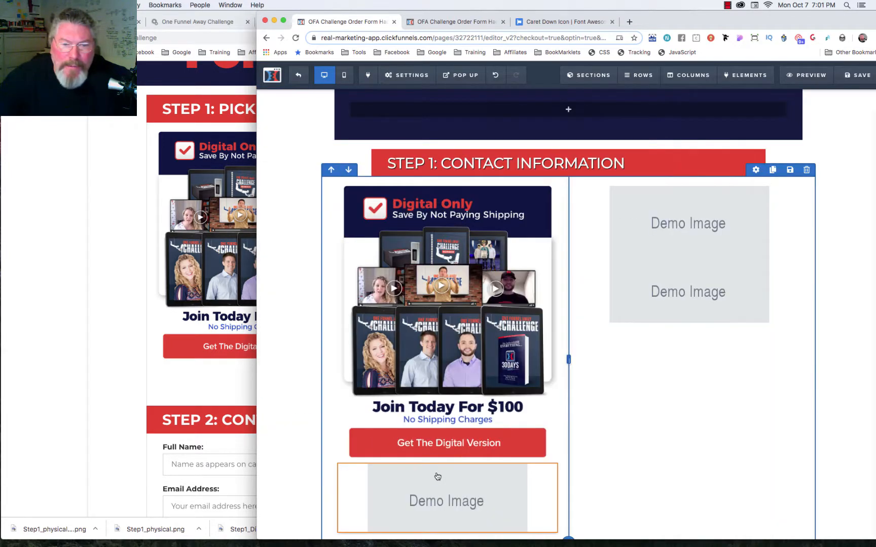
mouse_move(513, 493)
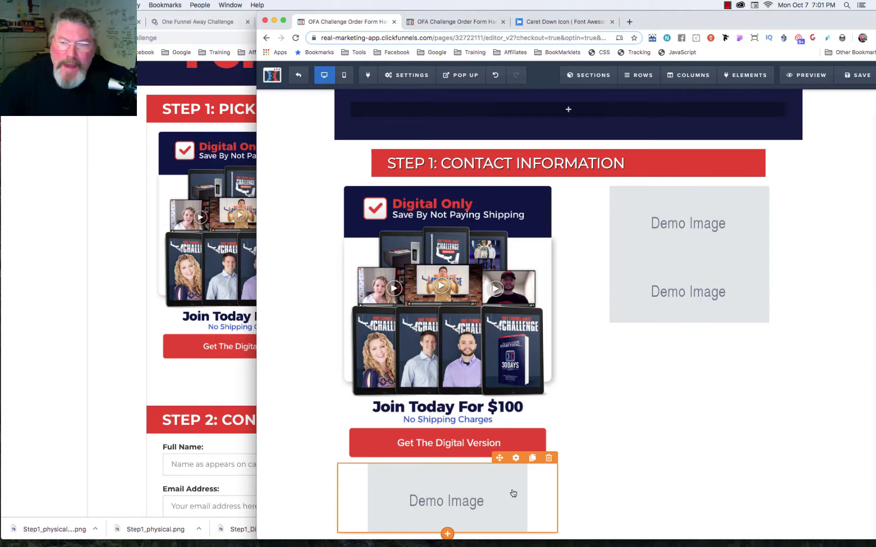
click(516, 458)
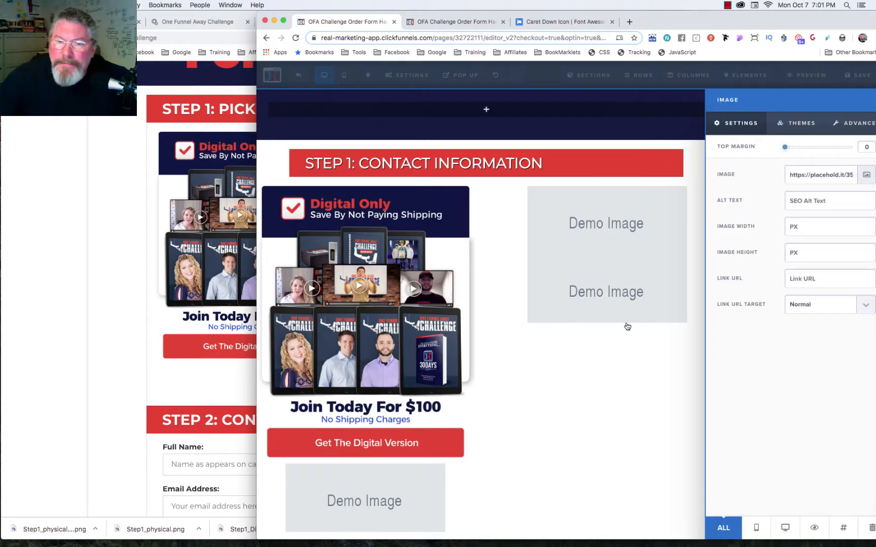
click(867, 177)
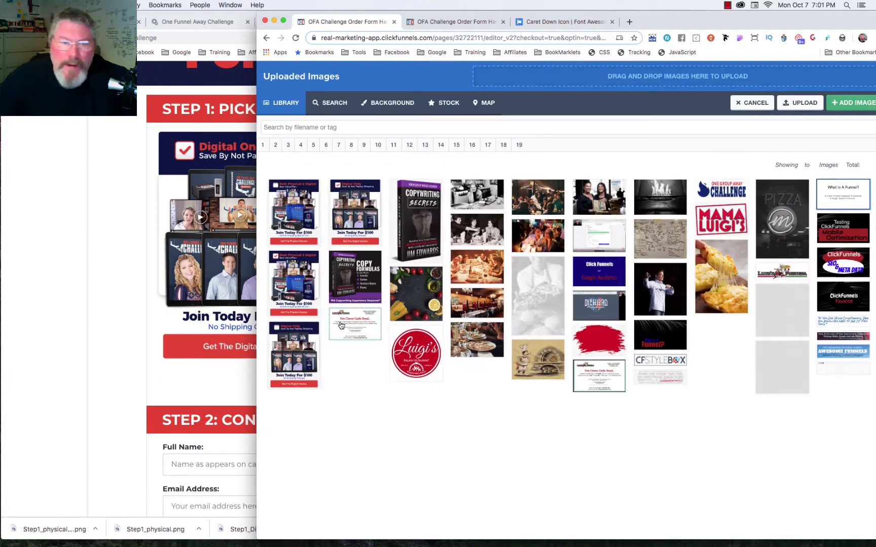
click(298, 358)
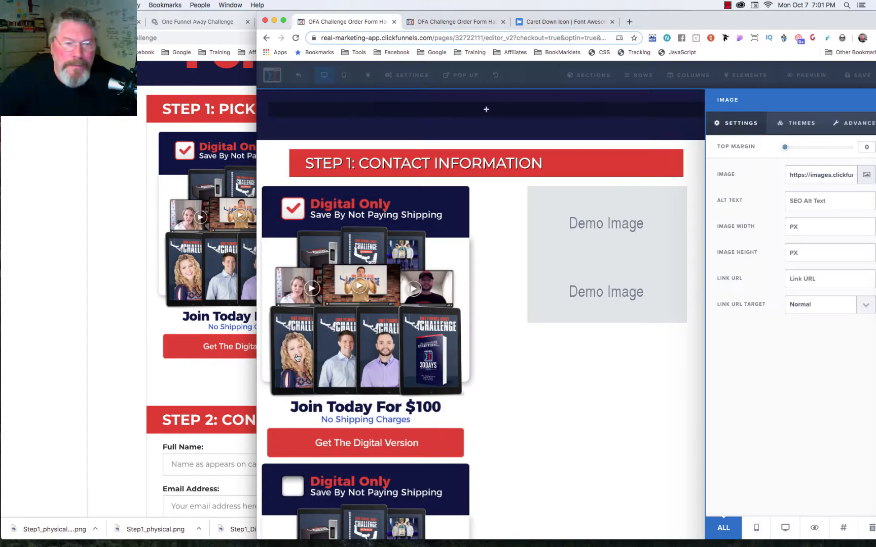
Set the second column's upper image to the unchecked Both Physical & Digital plan and the lower one to the checked version.
click(610, 221)
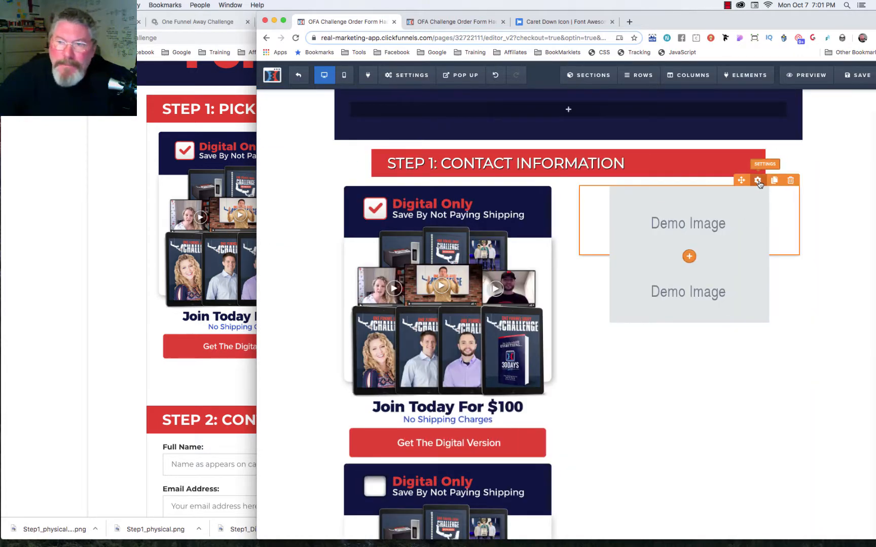
click(758, 181)
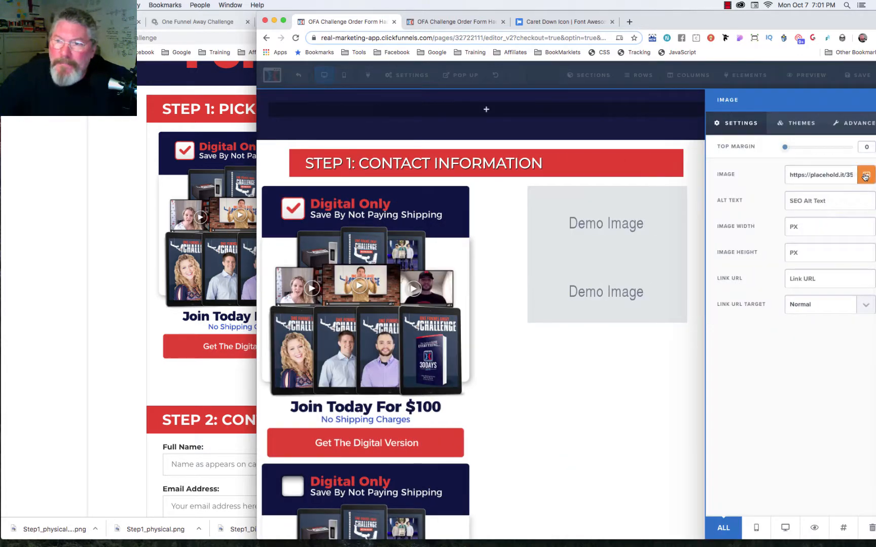
click(864, 176)
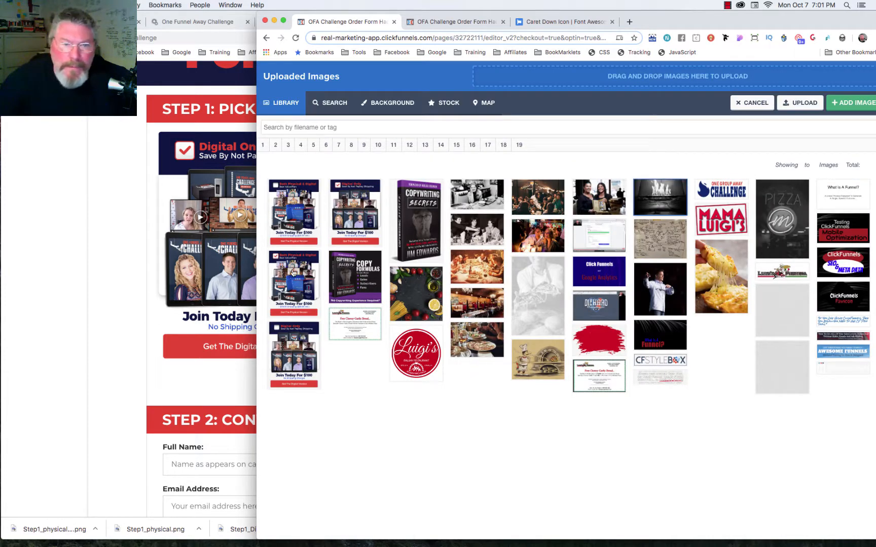
click(297, 215)
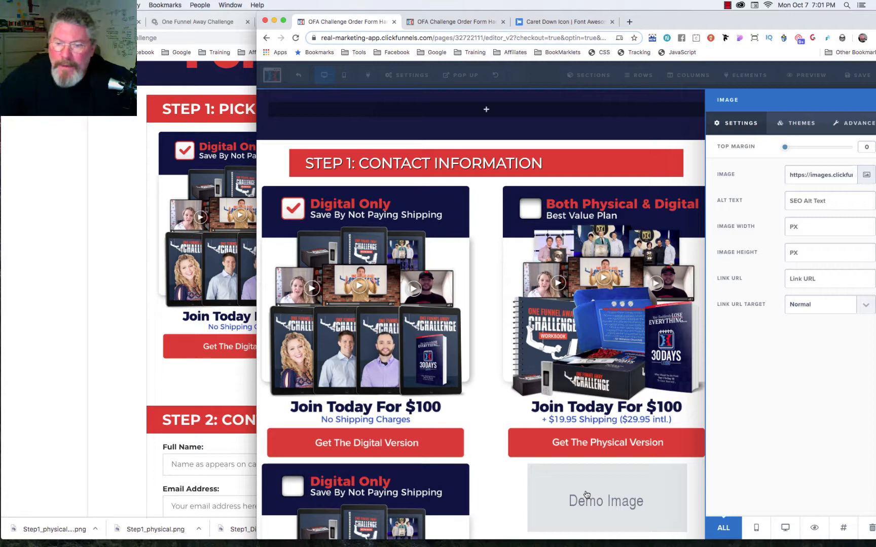
click(586, 495)
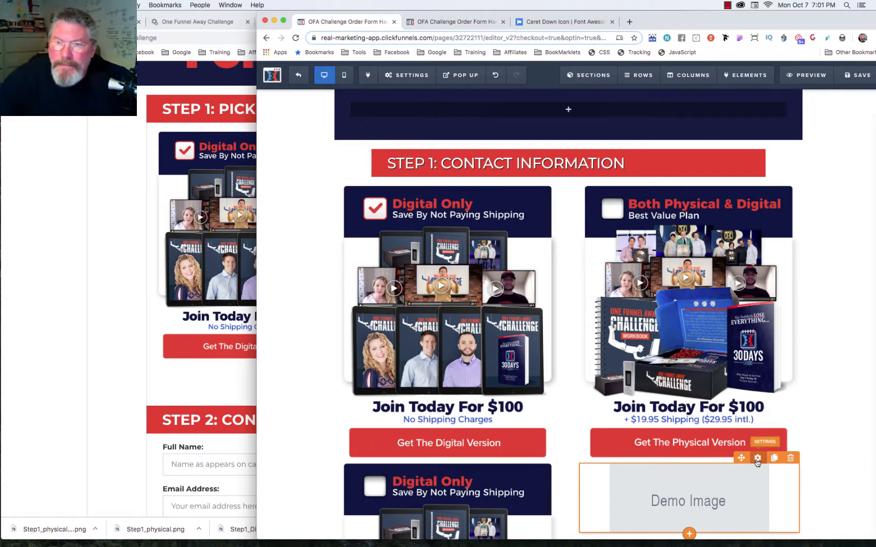
click(757, 459)
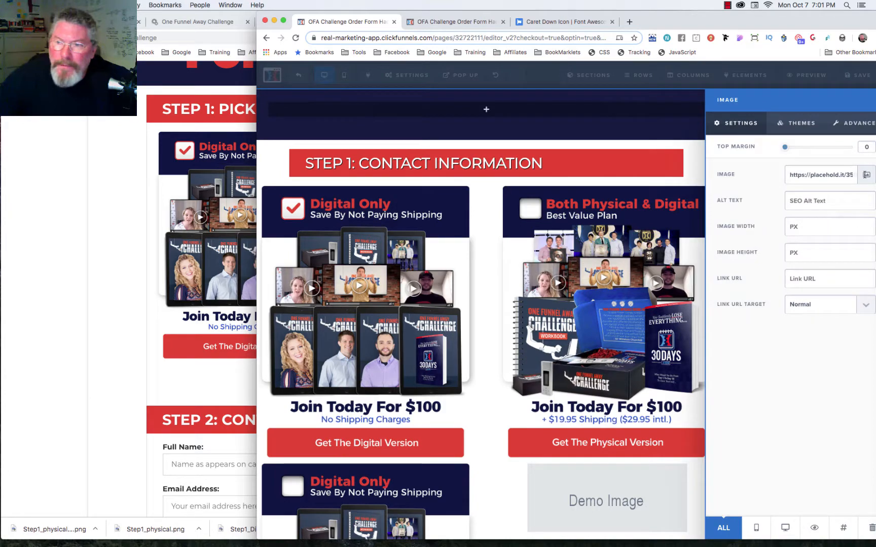
click(866, 174)
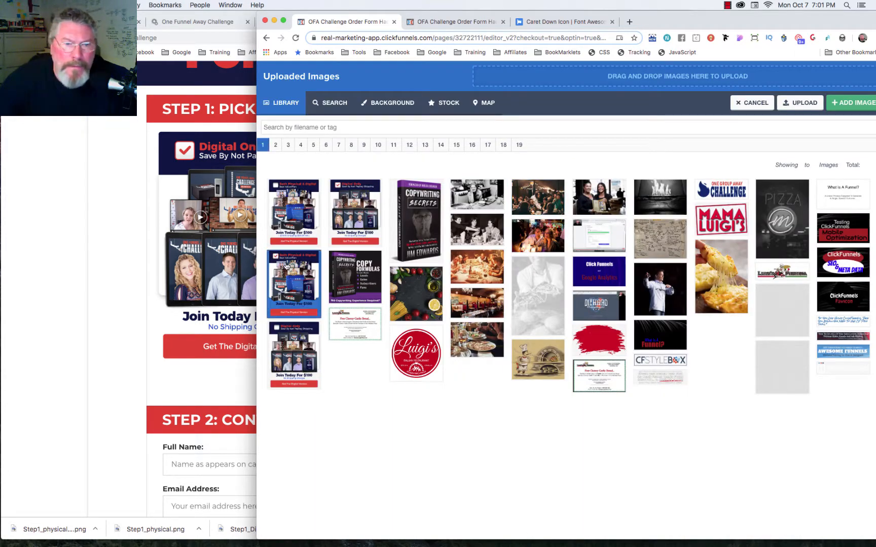
click(299, 287)
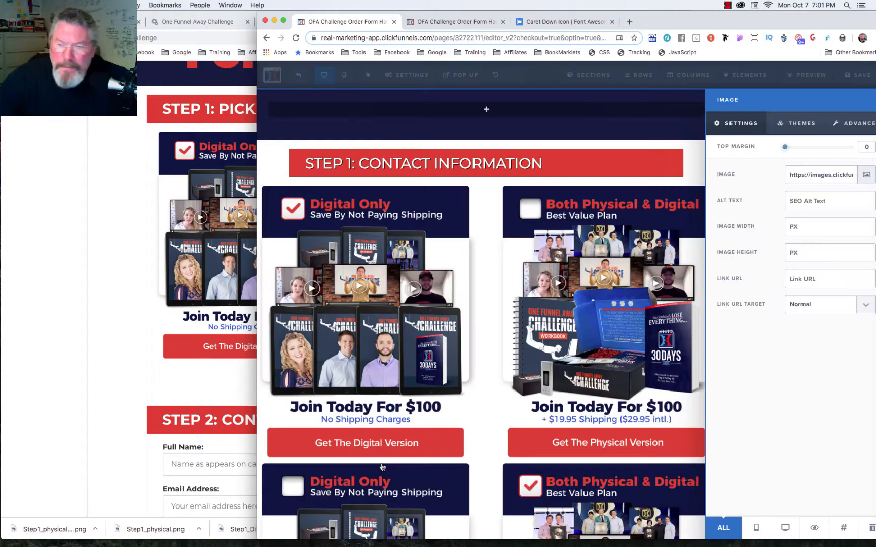
click(485, 418)
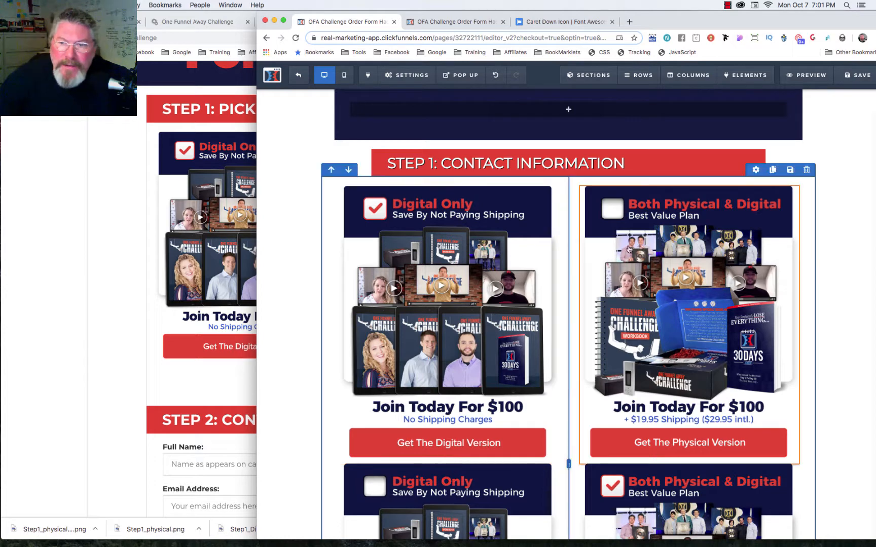
Hide the lower image in each column: the unchecked Digital Only and the checked Both Physical & Digital plan.
scroll(569, 295, down, 2)
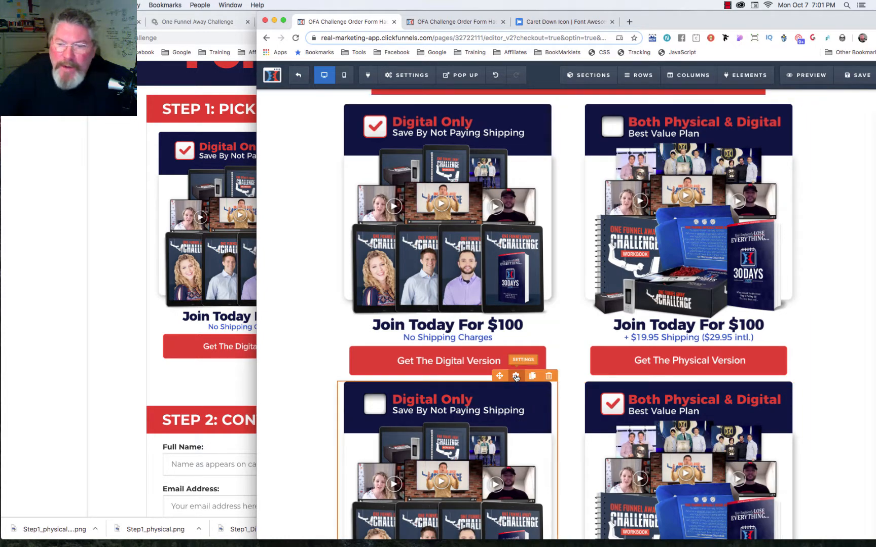
click(516, 376)
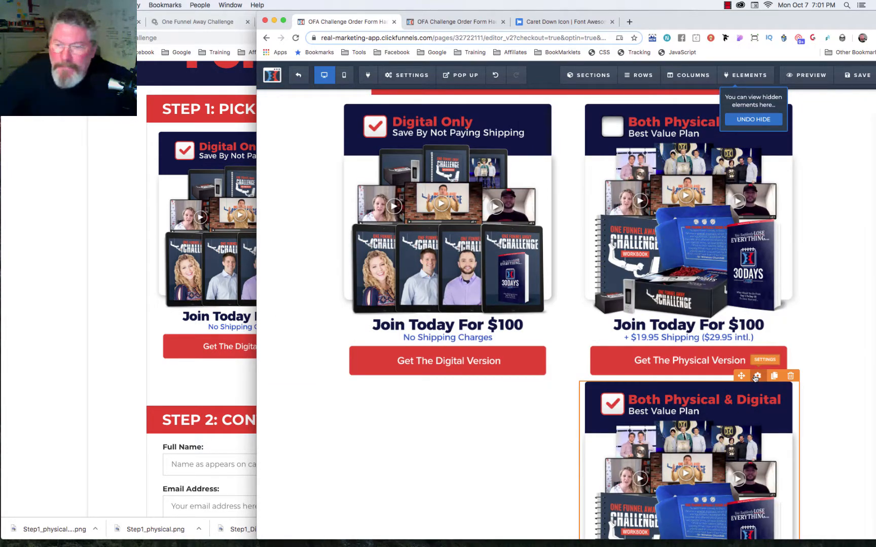
click(756, 376)
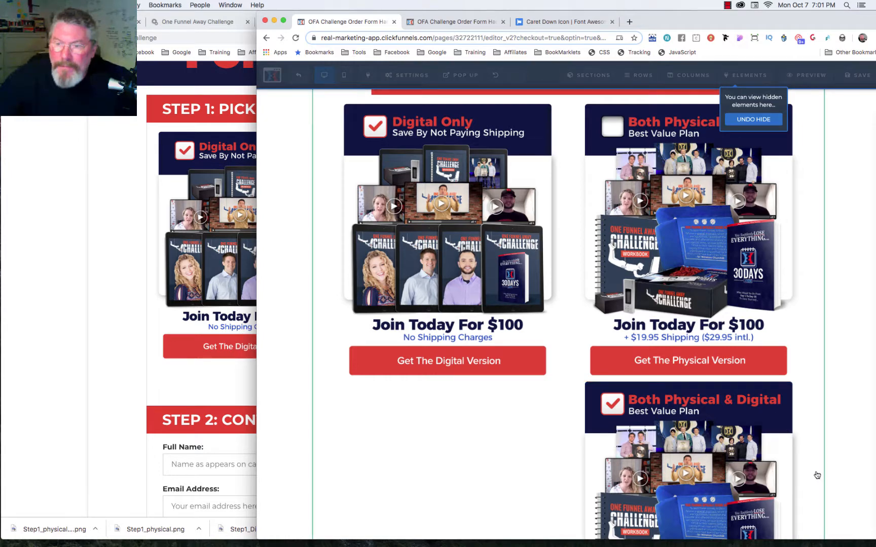
click(815, 530)
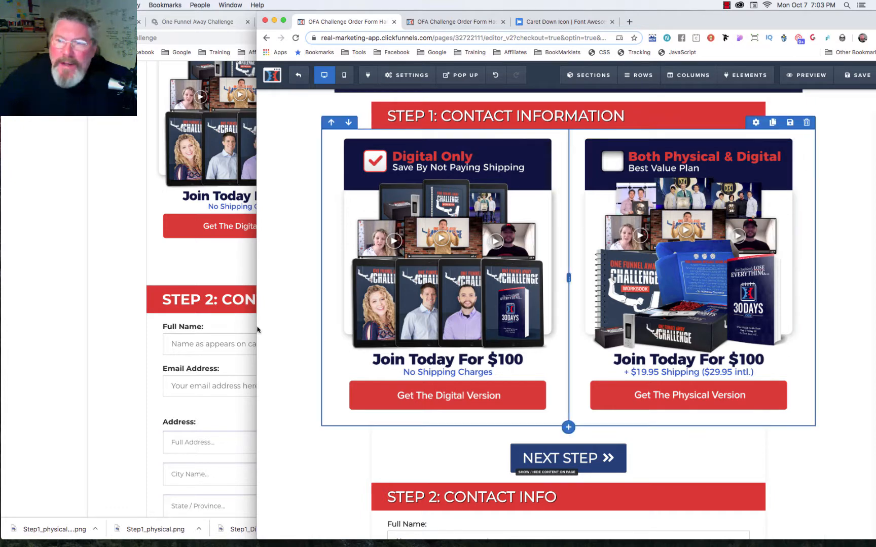
Compare the plan images with the reference form and set the Step 1 two-column row's width to 85%.
click(146, 214)
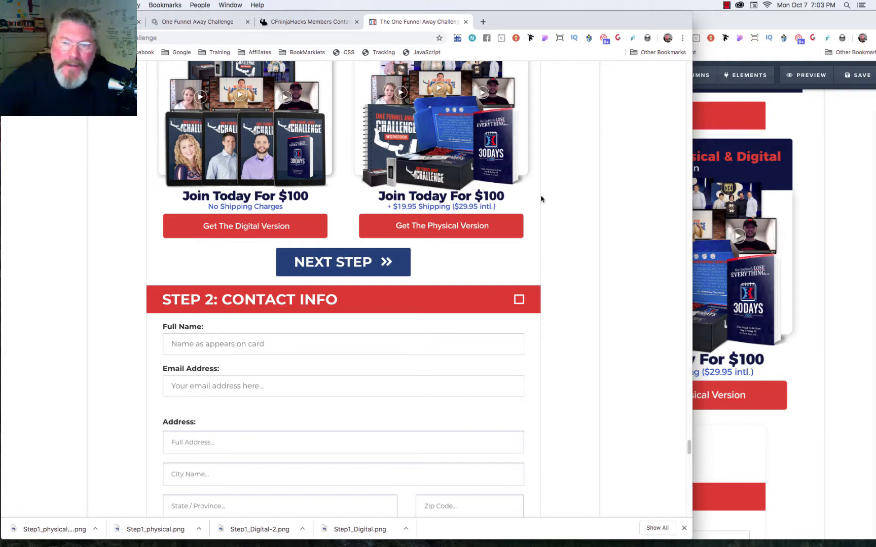
scroll(541, 199, up, 2)
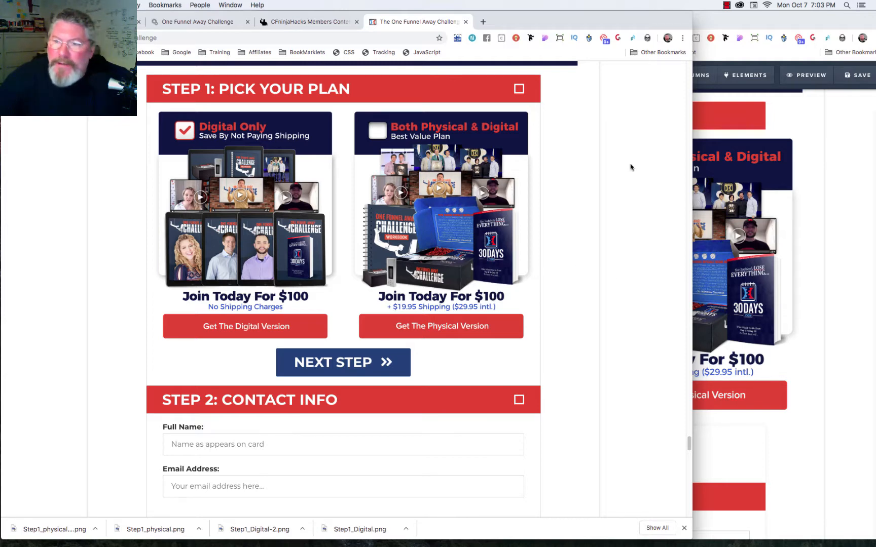
click(753, 127)
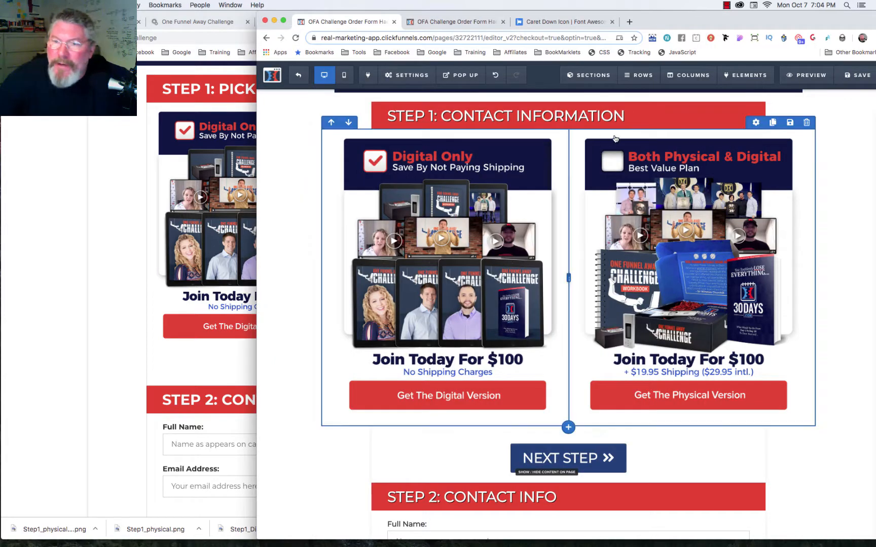
click(756, 123)
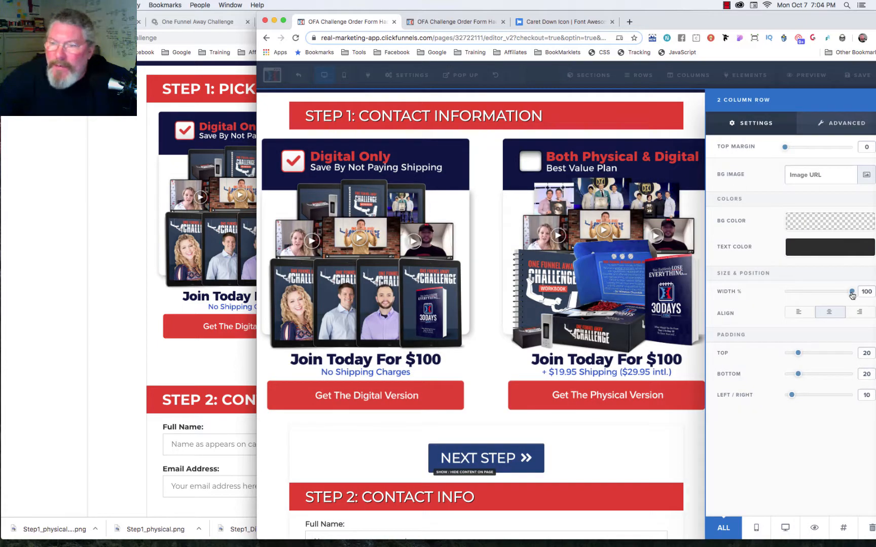
drag(852, 295, 838, 295)
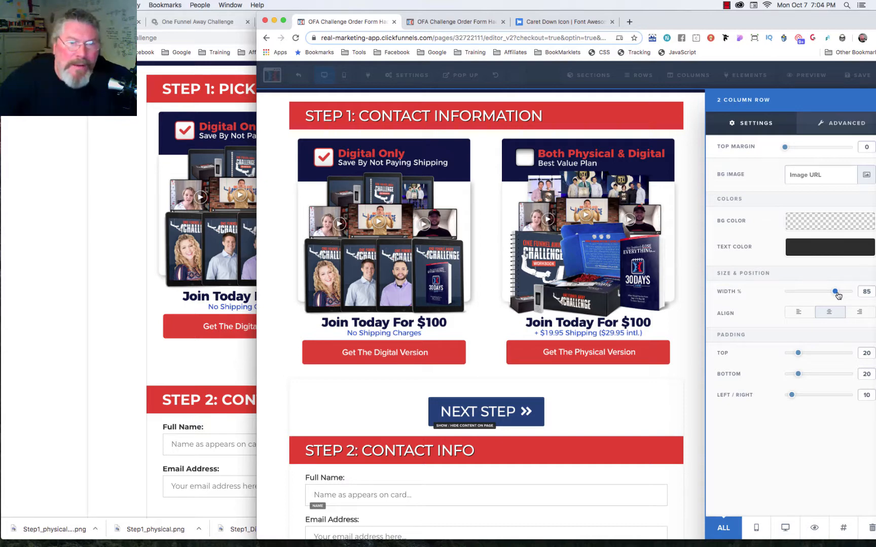
Apply a 20% drop shadow to the Step 1 two-column row.
click(843, 128)
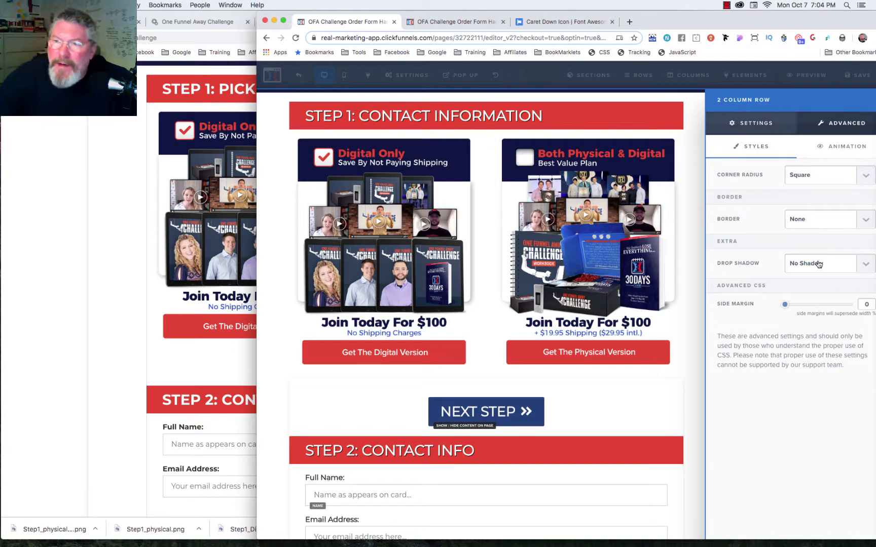
click(816, 263)
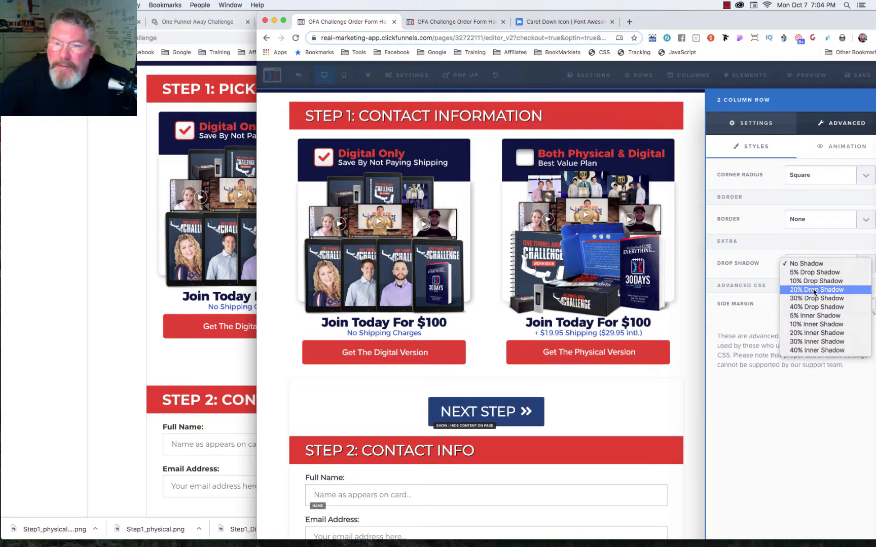
click(814, 290)
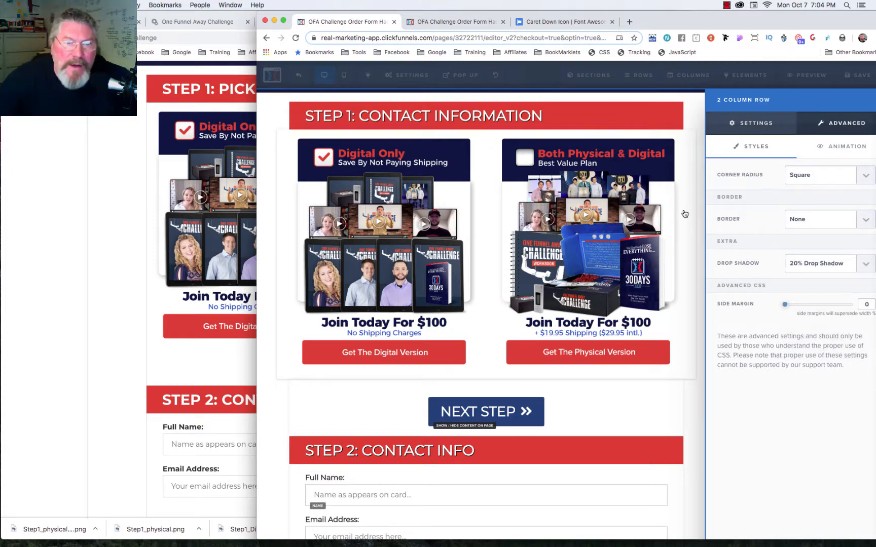
Set the two-column row's left/right padding to 0 and its width to 80%.
click(756, 124)
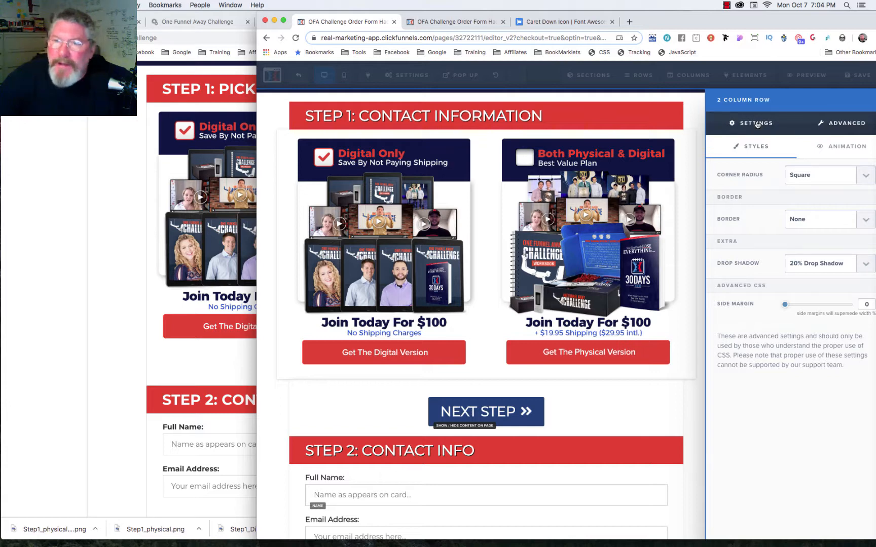
drag(795, 394, 774, 397)
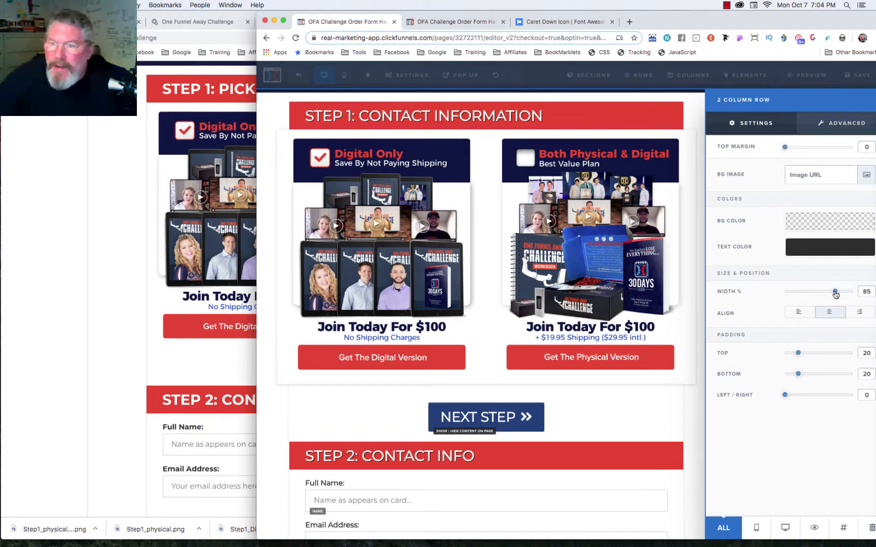
drag(834, 294, 830, 293)
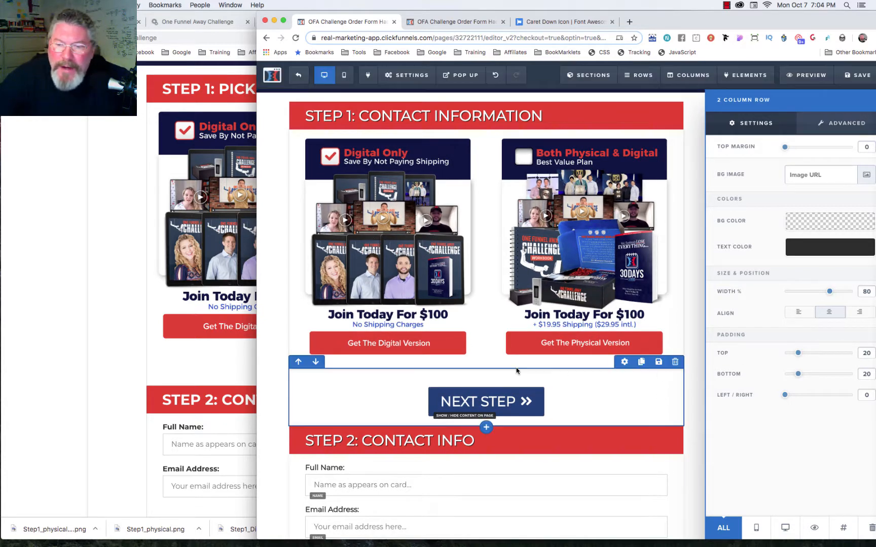
click(437, 379)
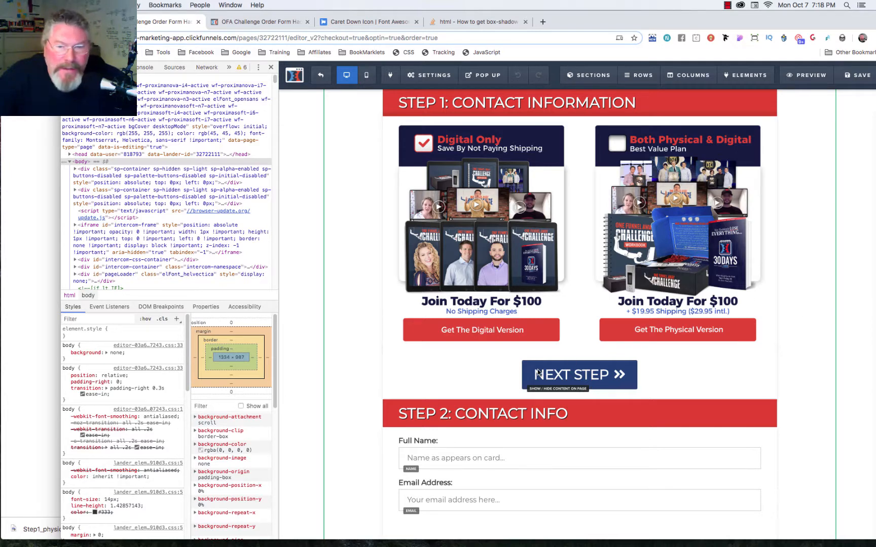
Inspect the Step 1 plan images area in the developer tools and select the two-column row's element.
right_click(388, 219)
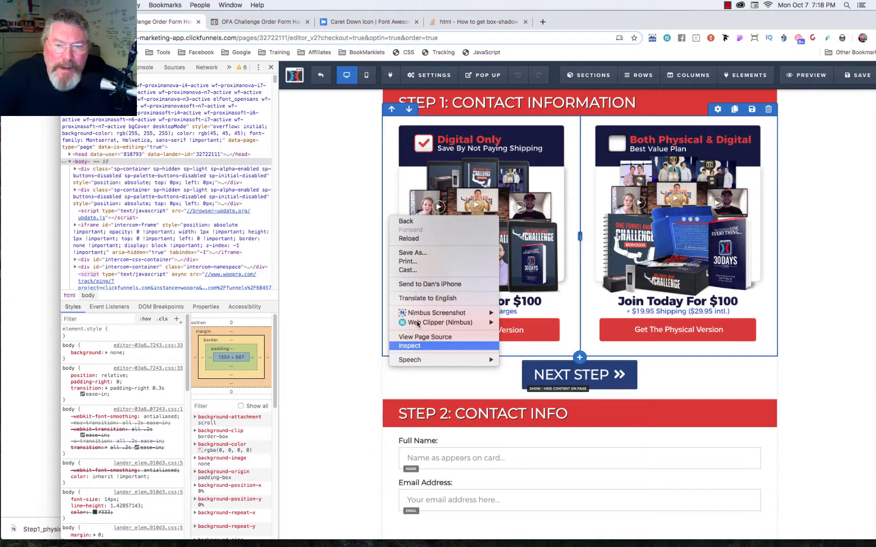
click(410, 346)
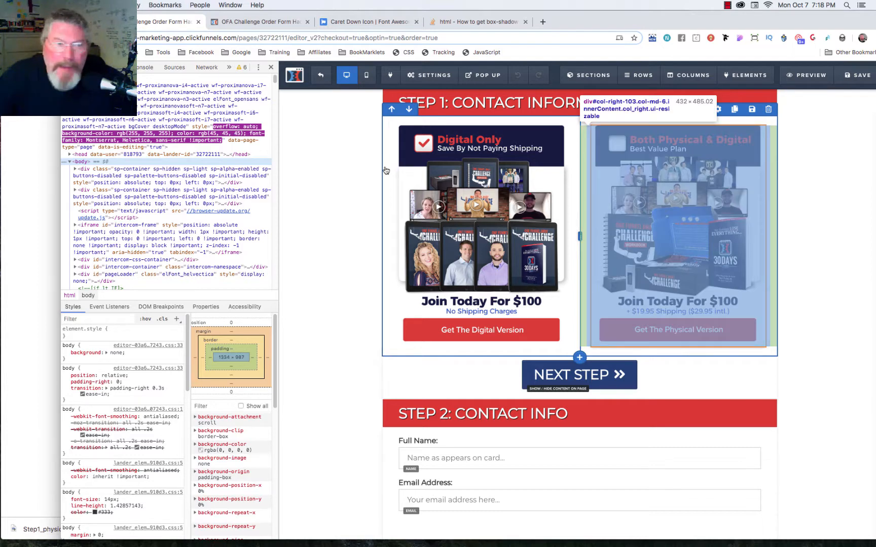
click(385, 169)
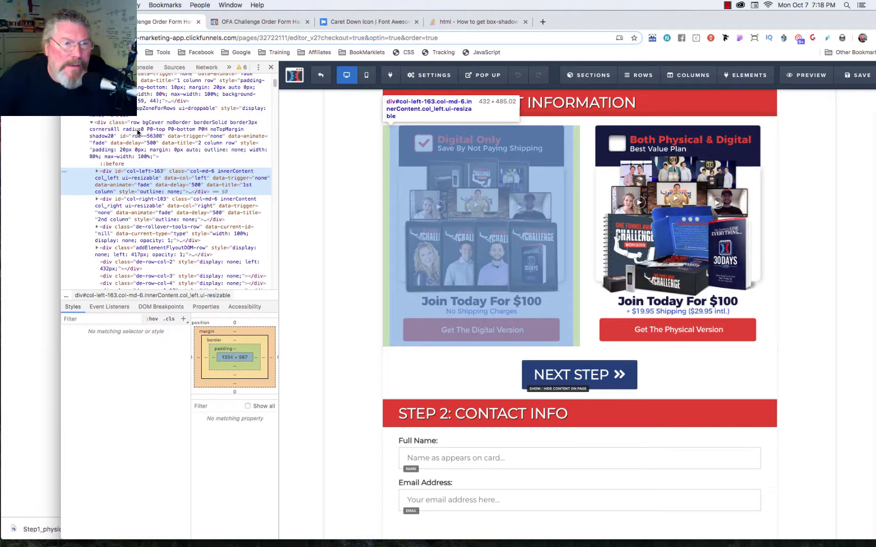
click(137, 132)
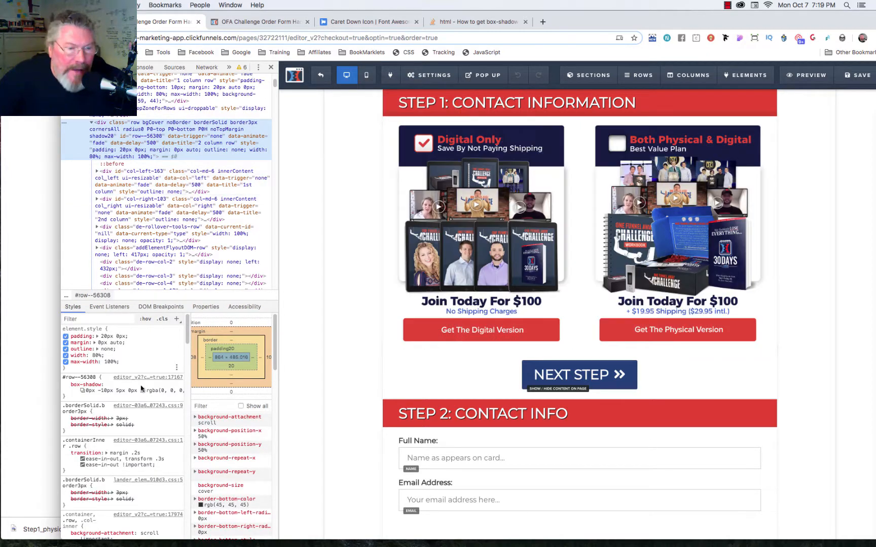
Review the two-column row's CSS rules and open the shadow editor for its box-shadow.
scroll(141, 385, down, 5)
scroll(142, 381, up, 3)
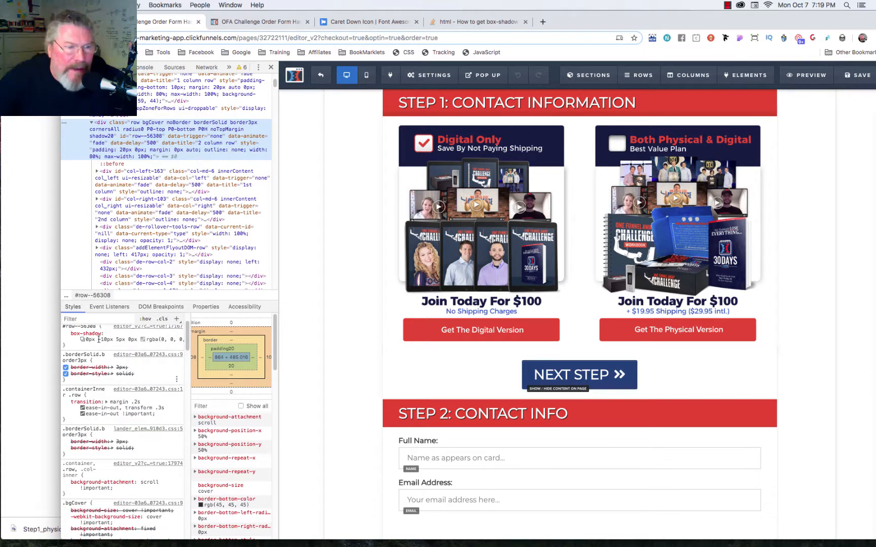
scroll(107, 390, up, 2)
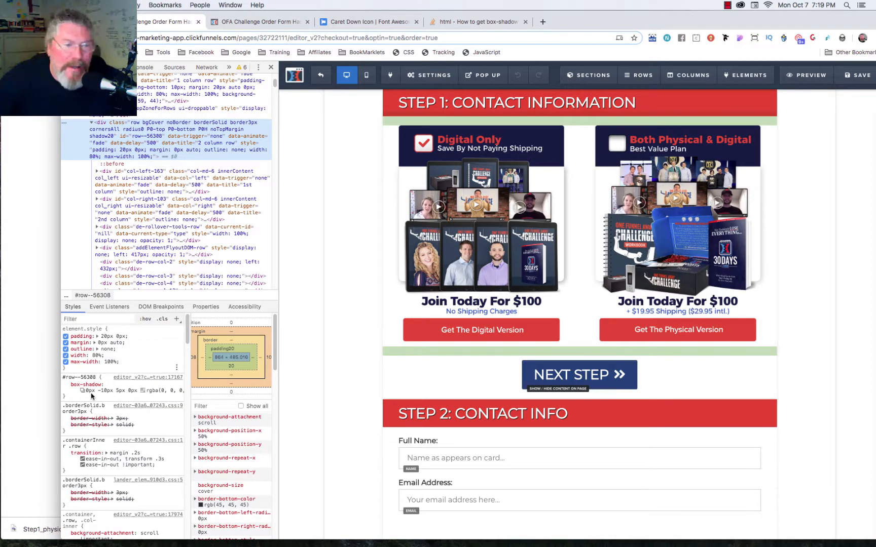
click(143, 391)
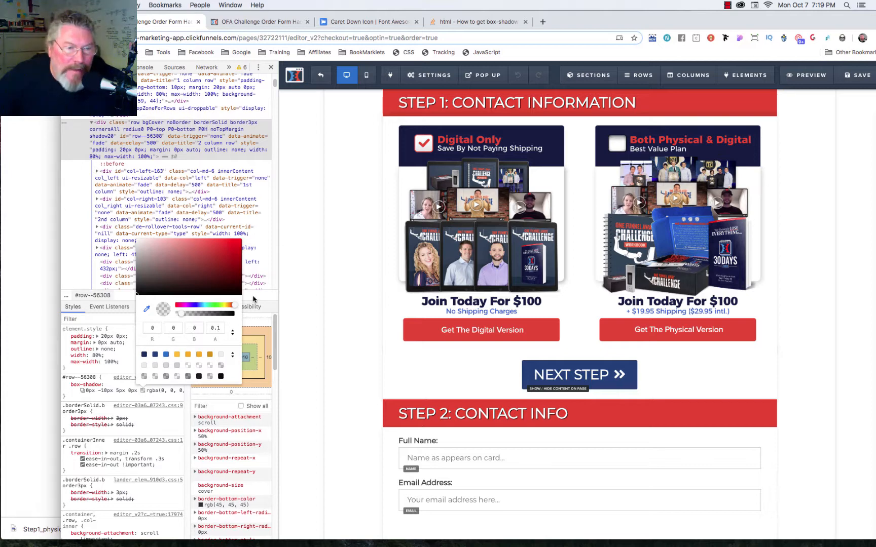
click(84, 391)
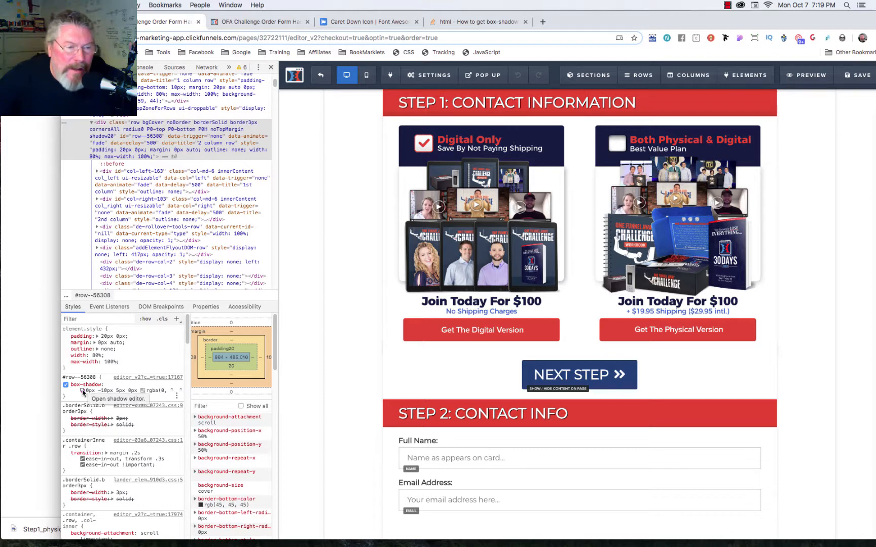
click(83, 390)
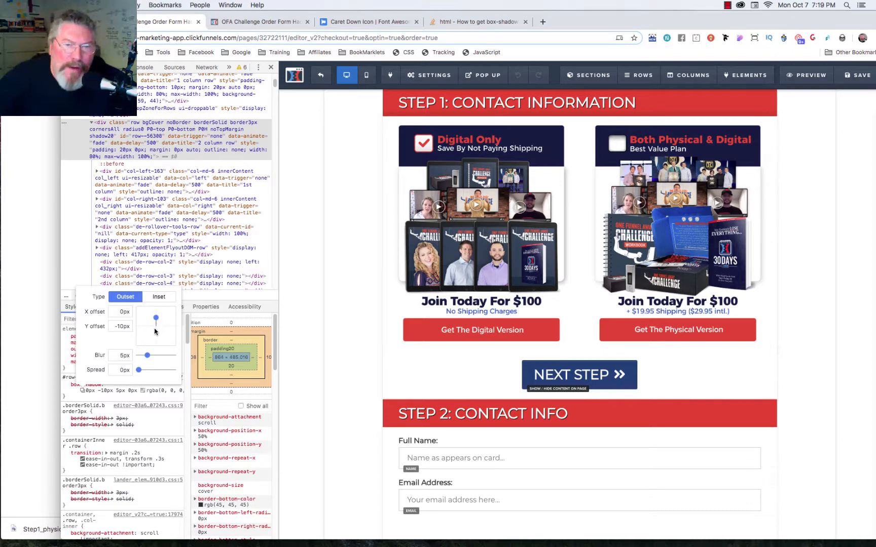
Try the two-column row's box-shadow at different horizontal and vertical offsets, ending at X -2px and Y -10px.
drag(156, 319, 139, 327)
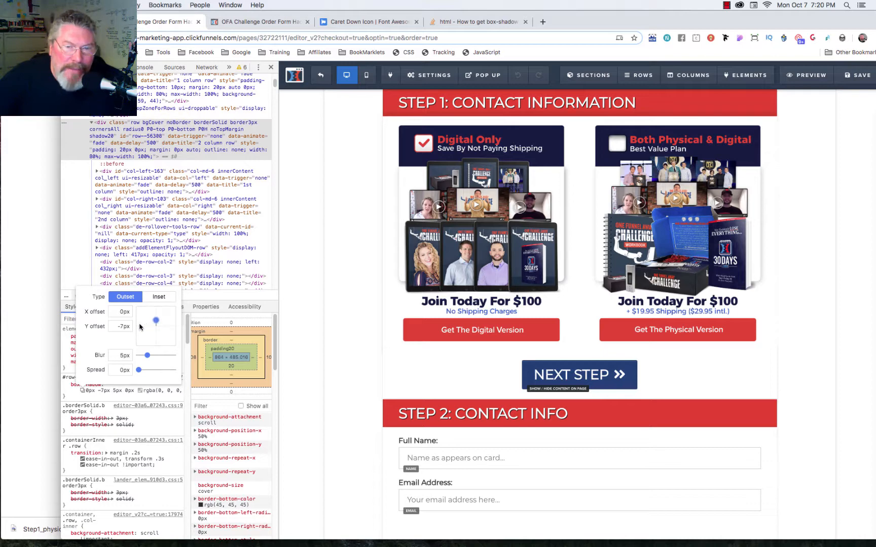
click(140, 324)
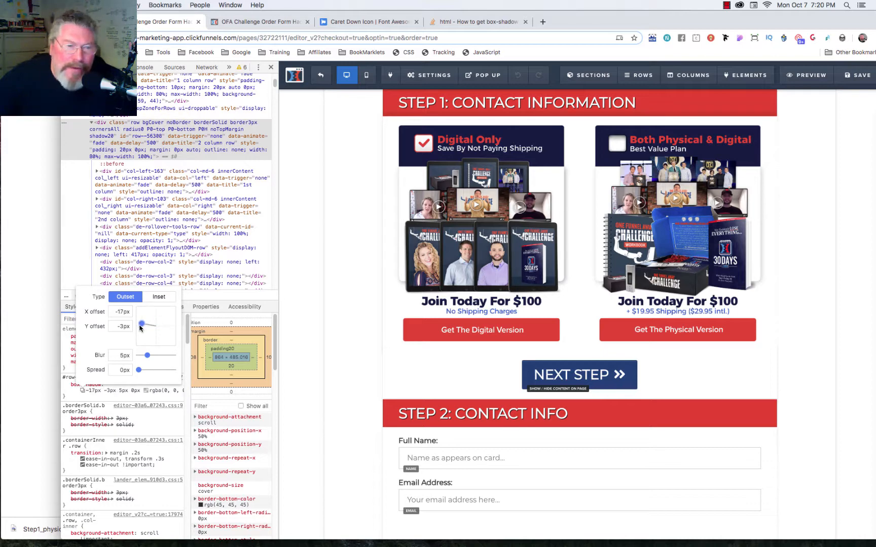
drag(140, 326, 139, 327)
click(140, 327)
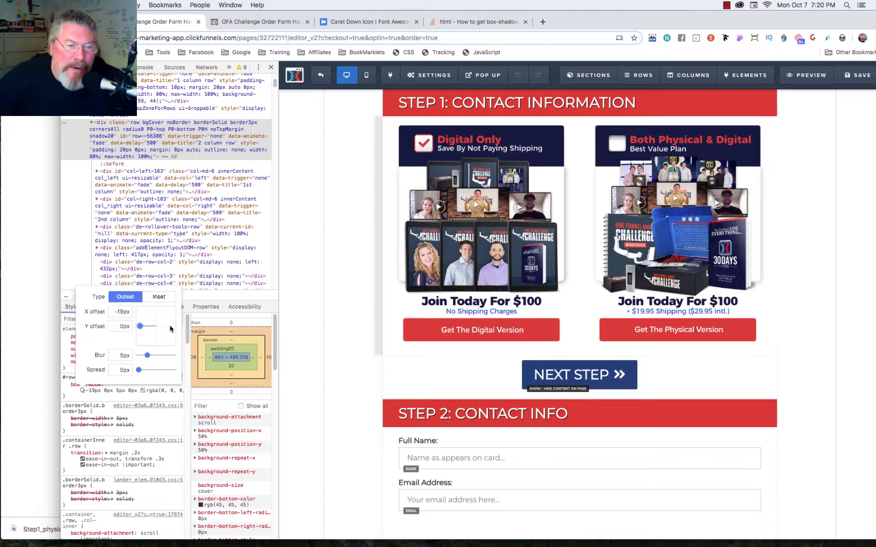
click(171, 328)
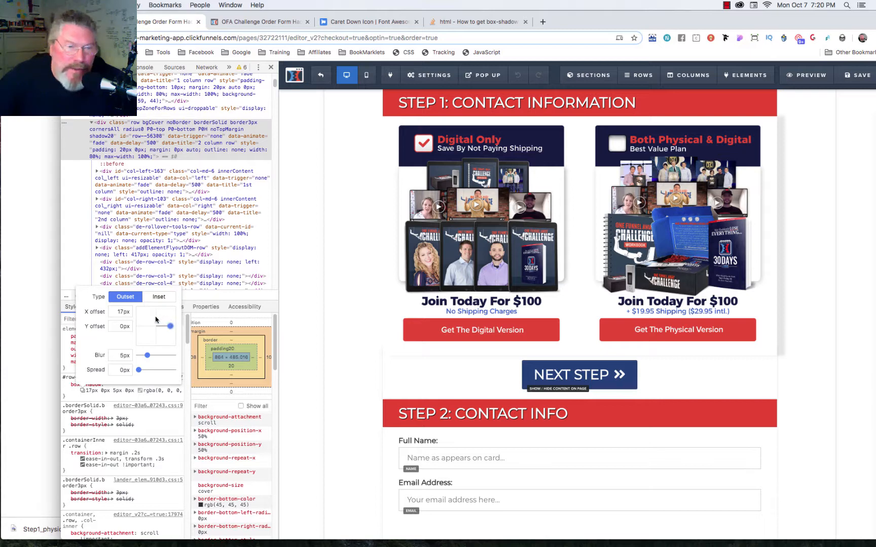
click(157, 317)
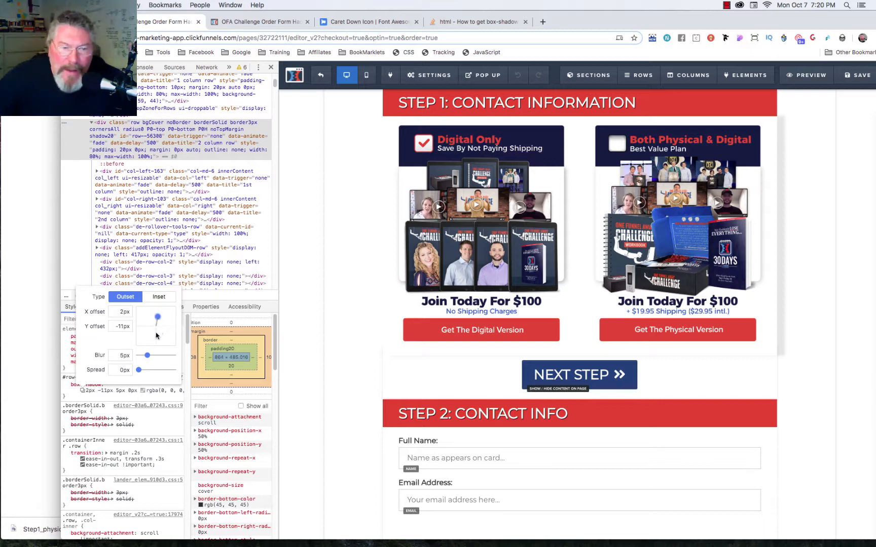
click(155, 338)
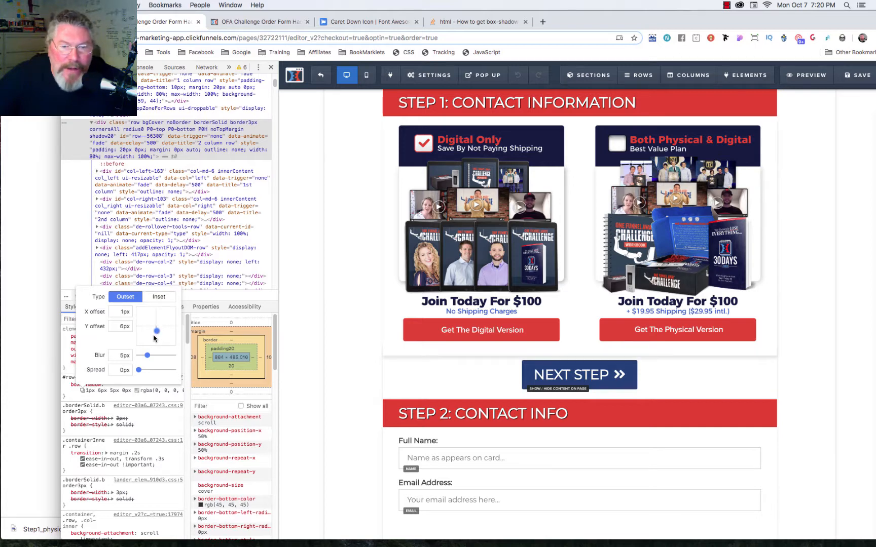
click(154, 335)
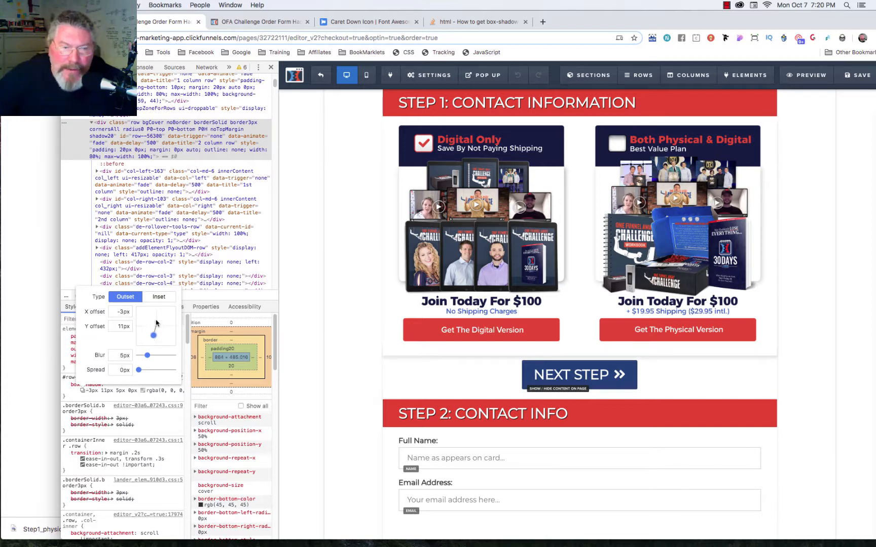
click(156, 319)
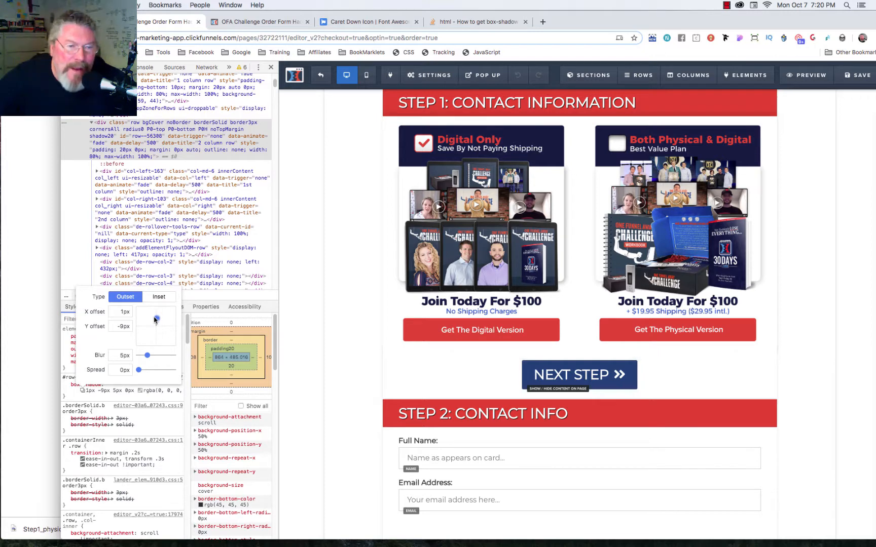
click(154, 319)
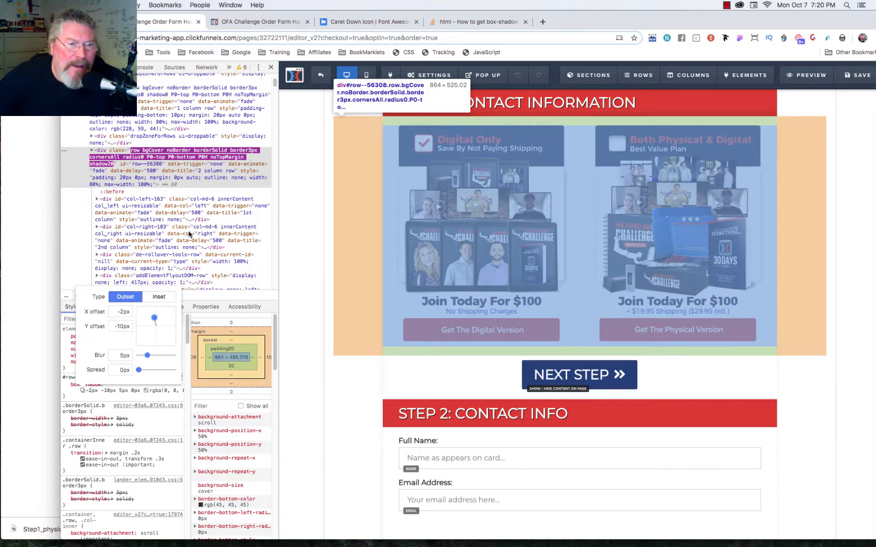
Select the Next Step button's row element and examine its box-shadow in the shadow editor.
click(126, 202)
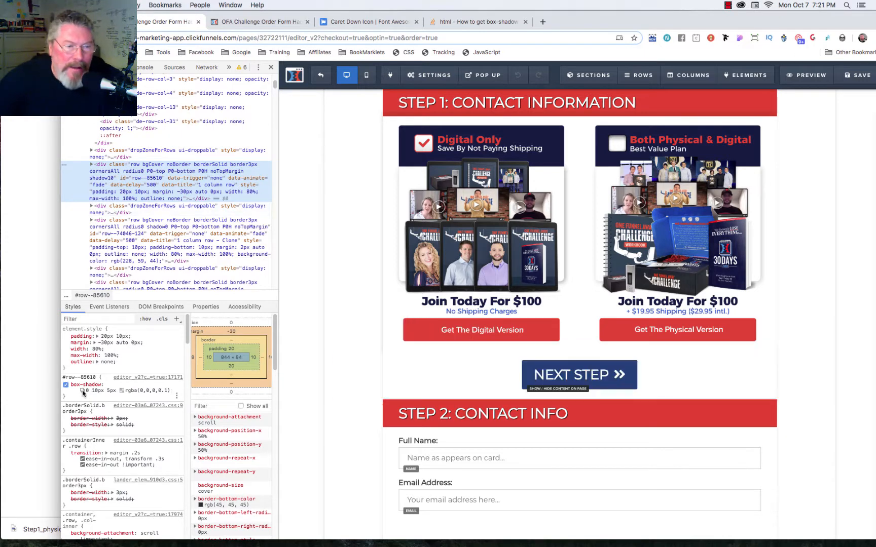
click(83, 391)
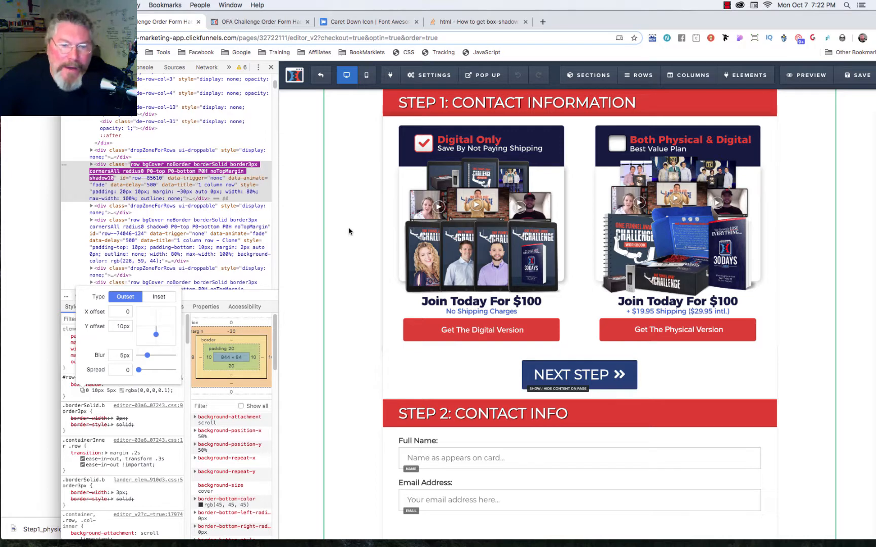
click(391, 153)
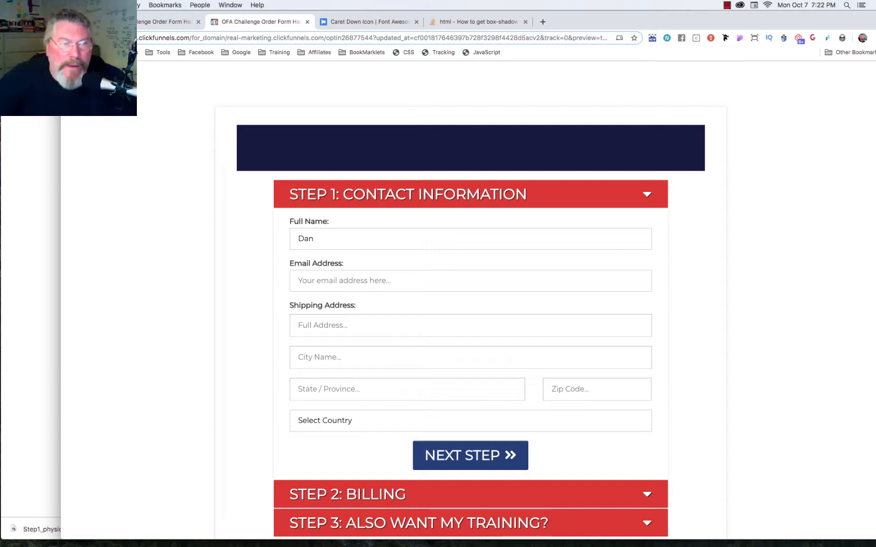
Reload the order form preview and inspect the row element of the red Step 1 header.
key(super+r)
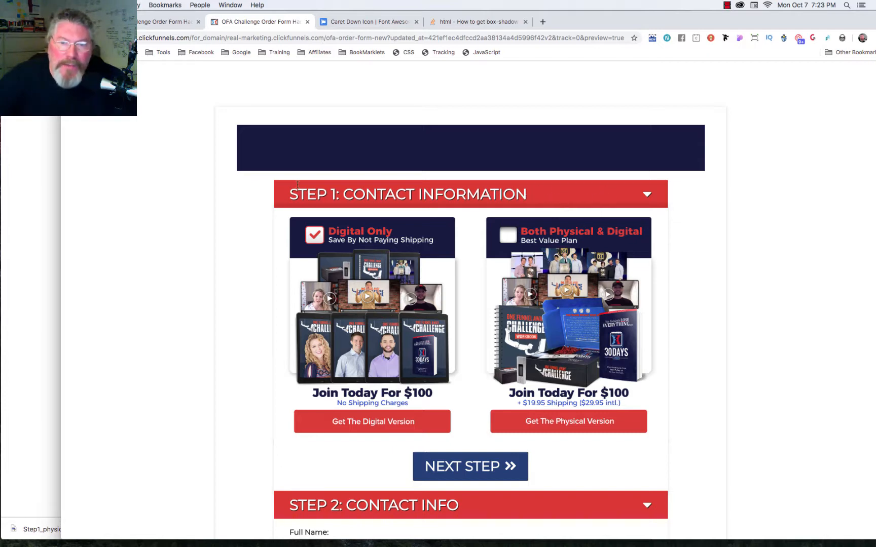
right_click(279, 185)
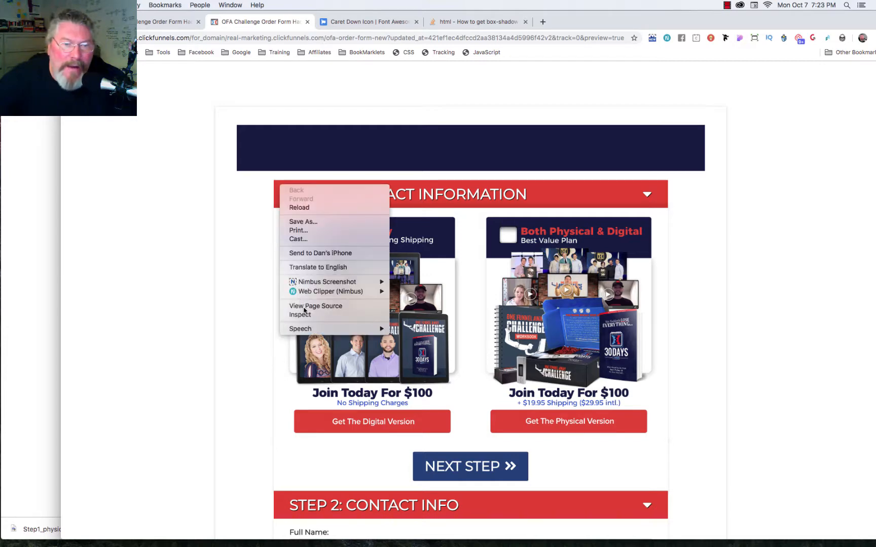
click(305, 316)
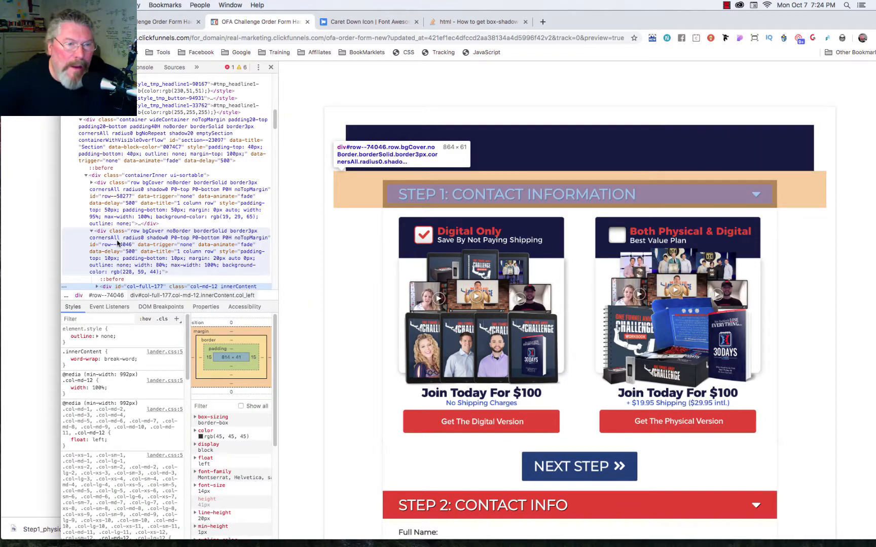
click(118, 244)
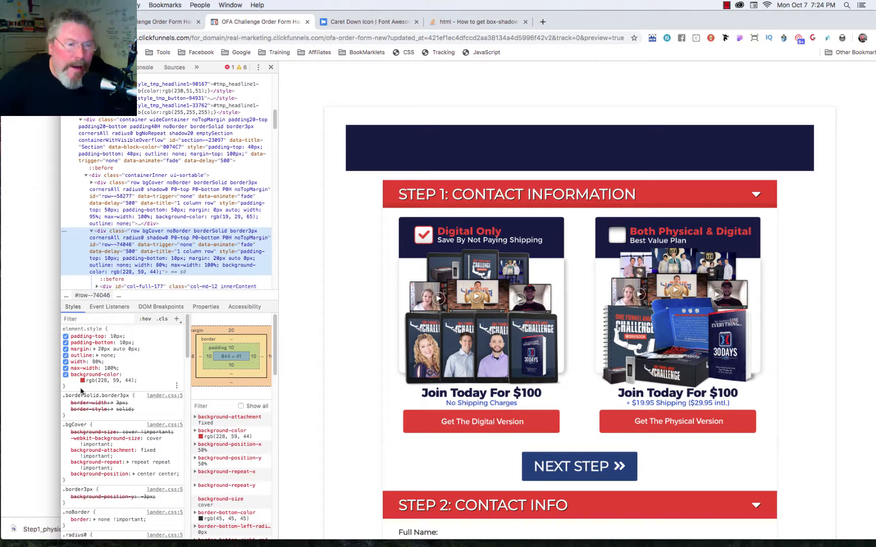
Add position: relative and z-index: 9 to the inspected Step 1 header row's inline styles.
click(75, 380)
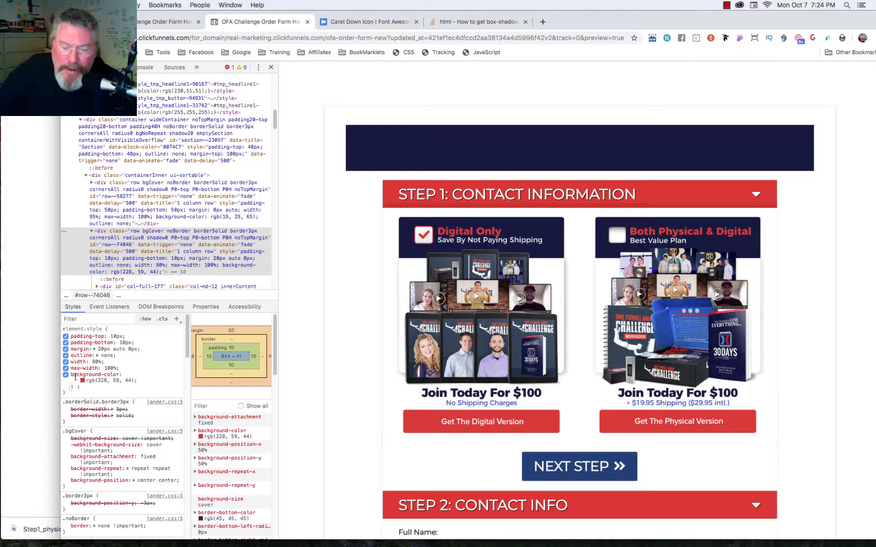
text(position)
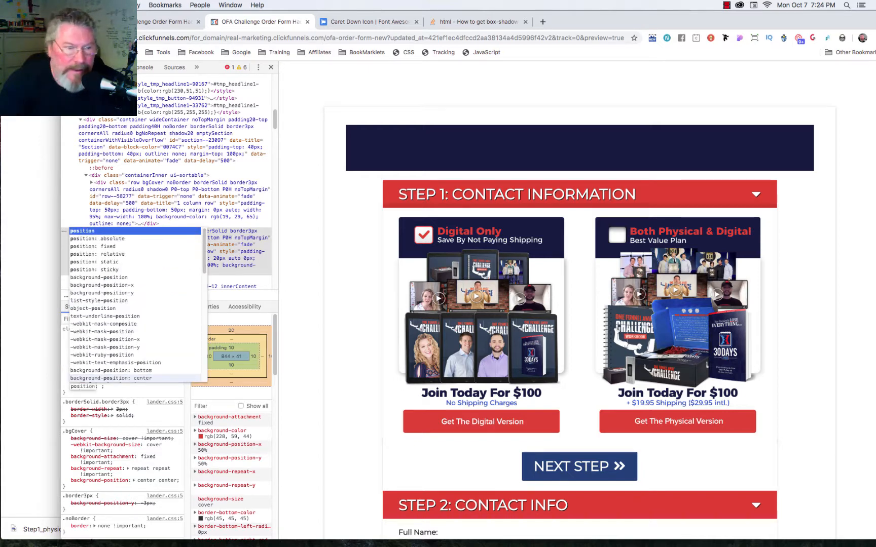
key(Tab)
text(r)
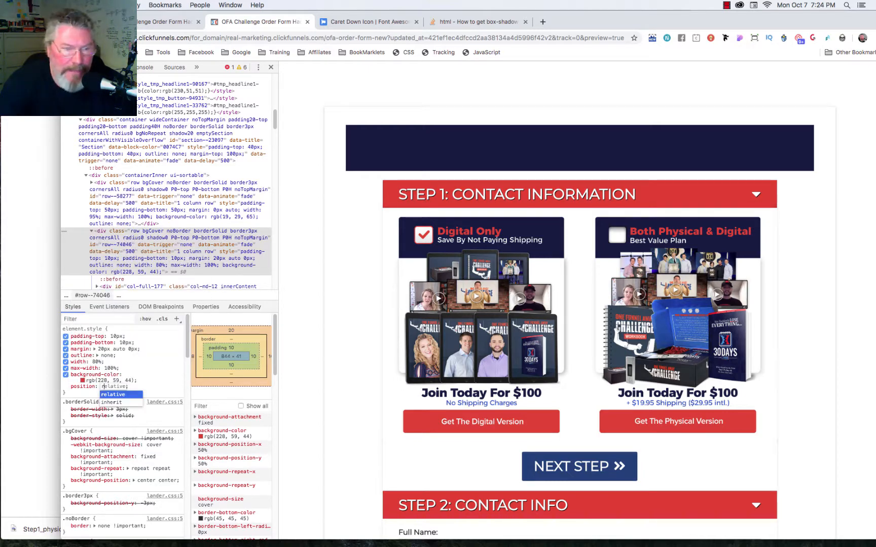
key(Tab)
text(z-)
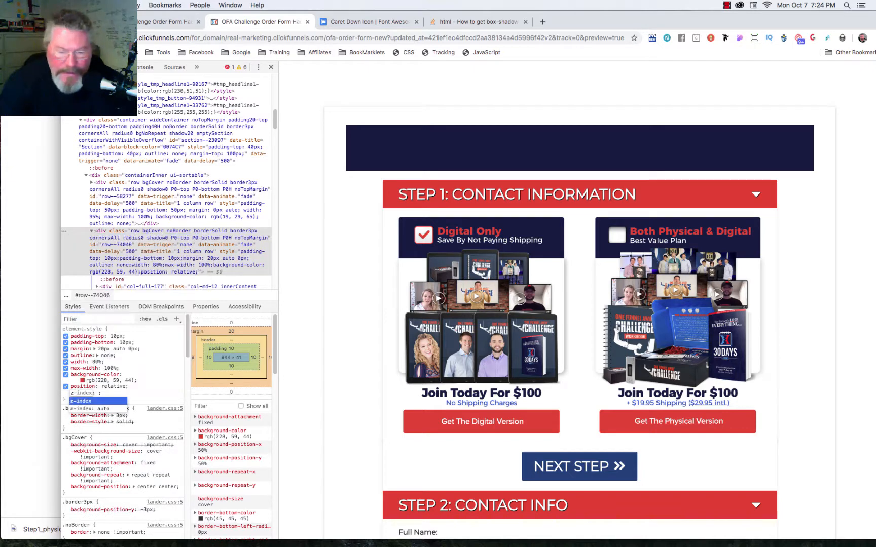
key(Tab)
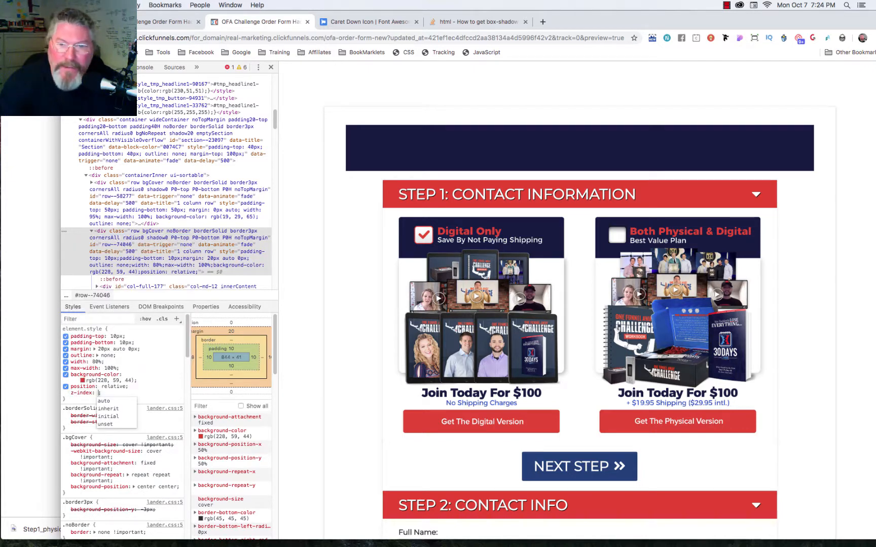
text(9)
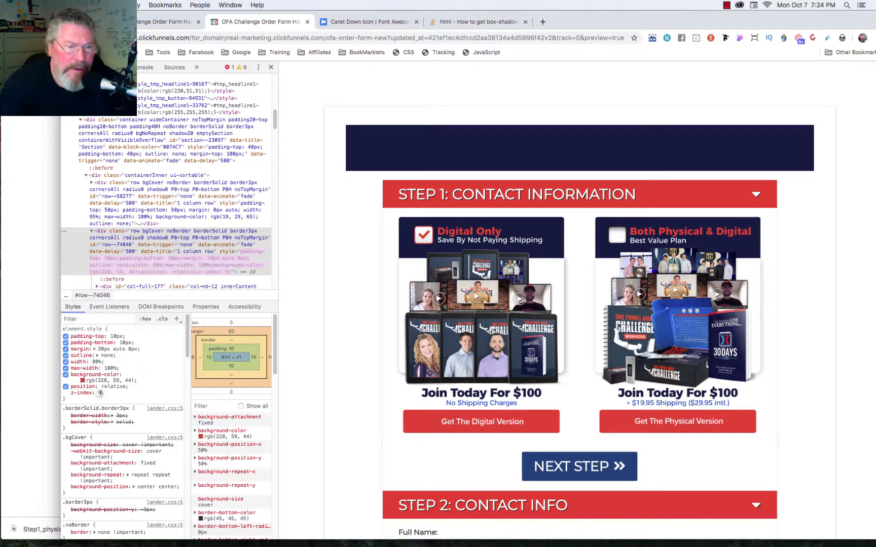
Switch the header row's z-index and position declarations off and back on to compare the shadow overlap.
click(66, 396)
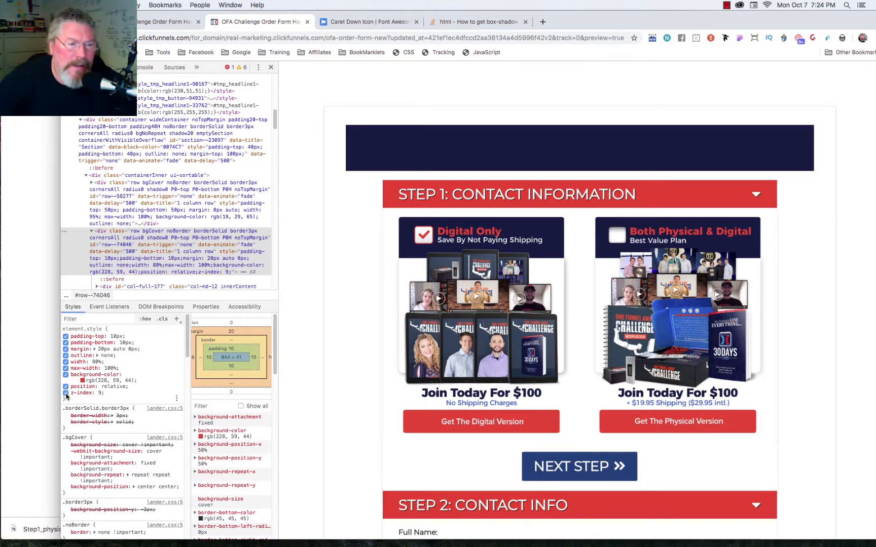
click(65, 393)
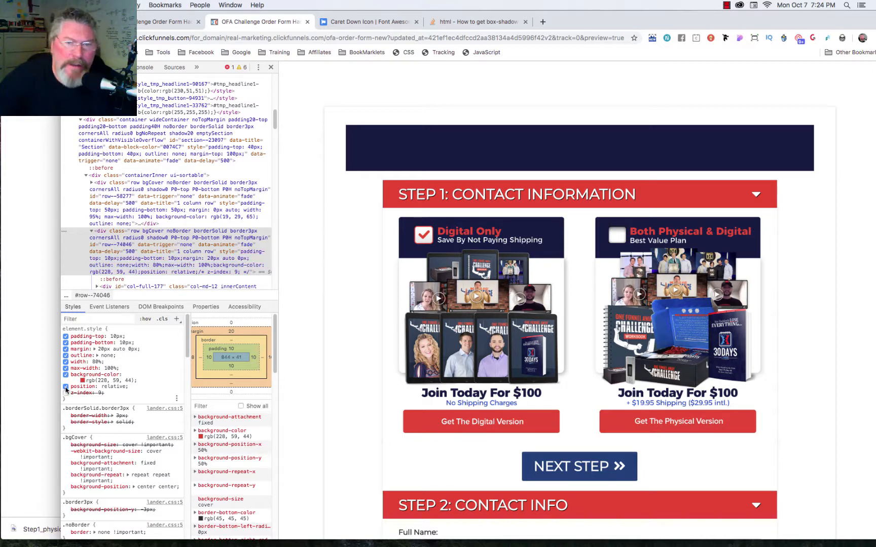
click(65, 387)
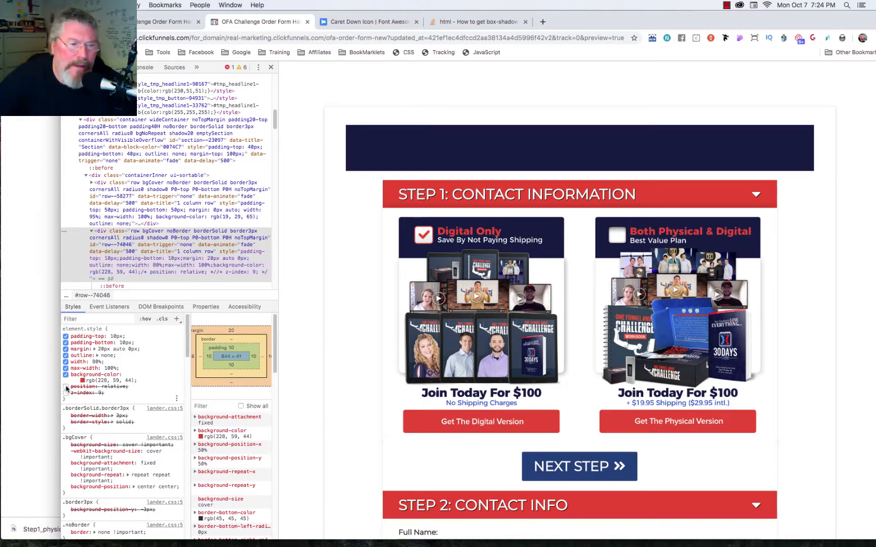
key(super+z)
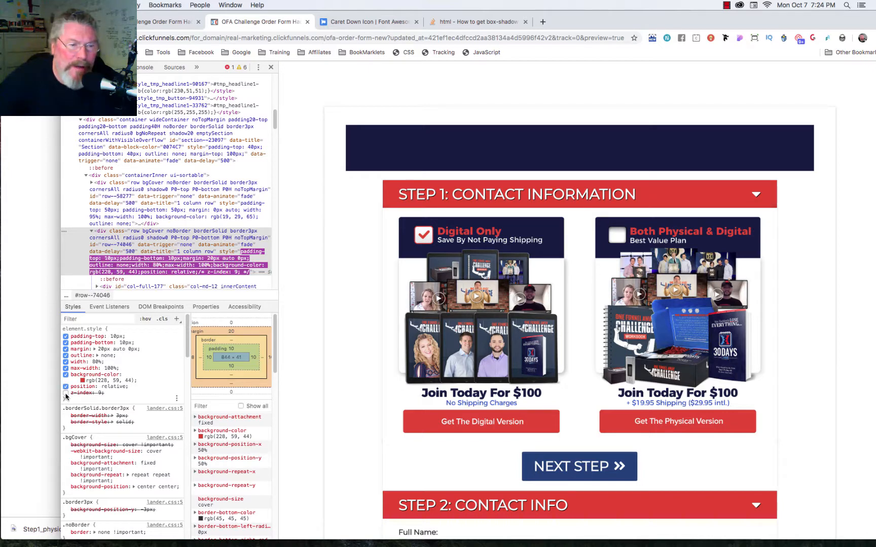
click(65, 393)
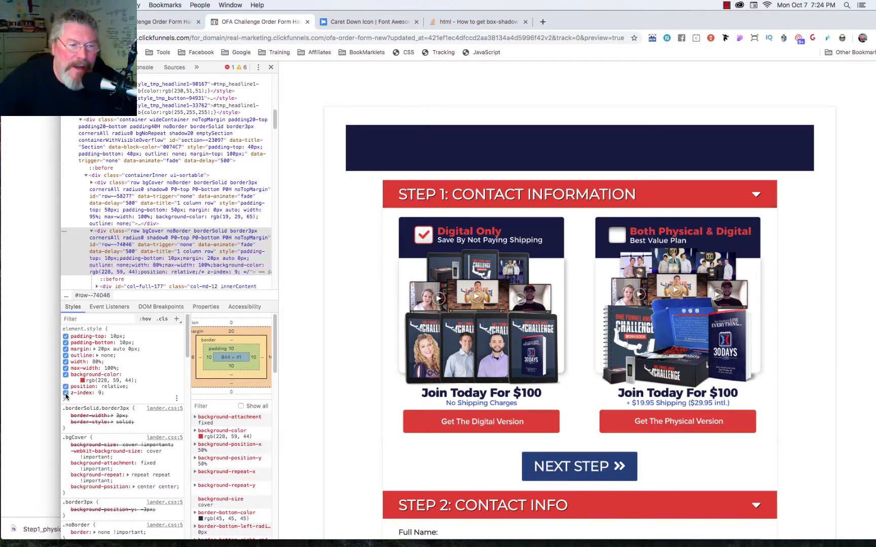
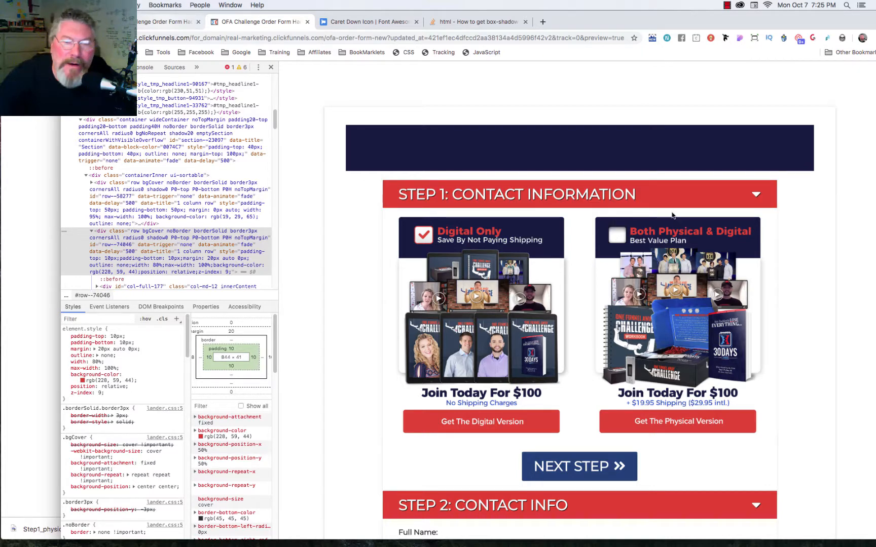
Return to the page editor and copy the CSS ID selector of the Step 1 header row.
click(162, 22)
mouse_move(719, 222)
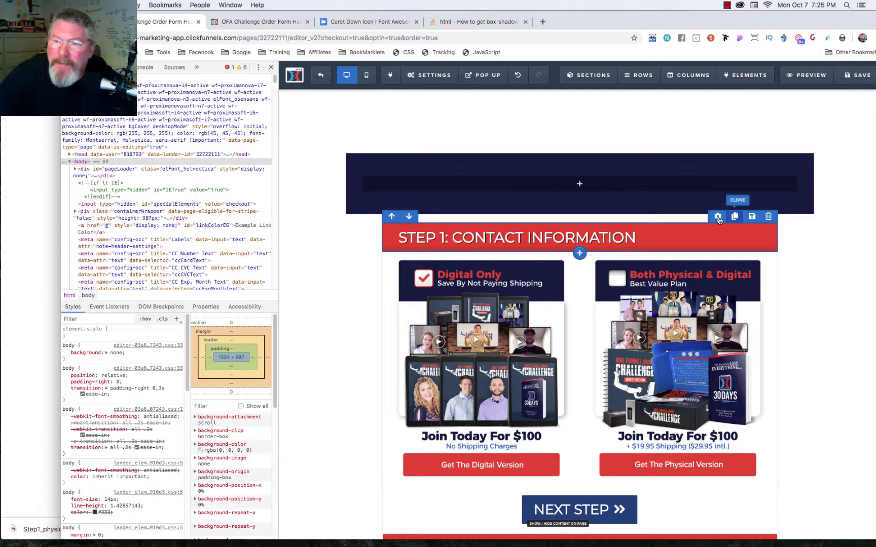
click(718, 217)
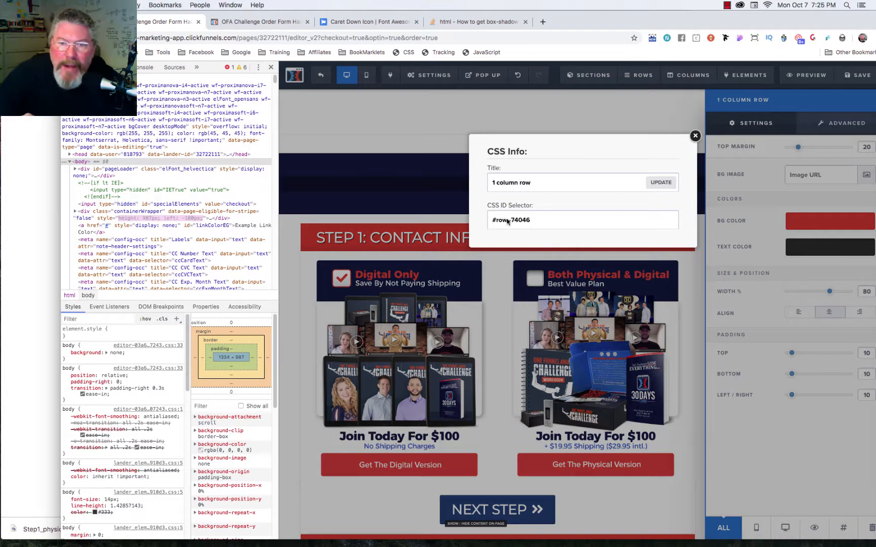
triple_click(488, 220)
key(ctrl+c)
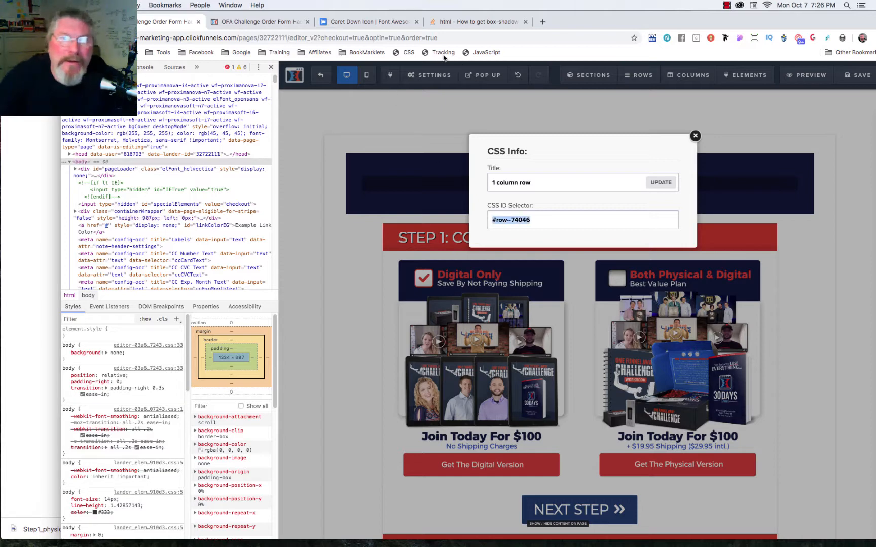
Start a #row--74046 rule below the #row--85610 rule in the page's custom CSS.
click(406, 55)
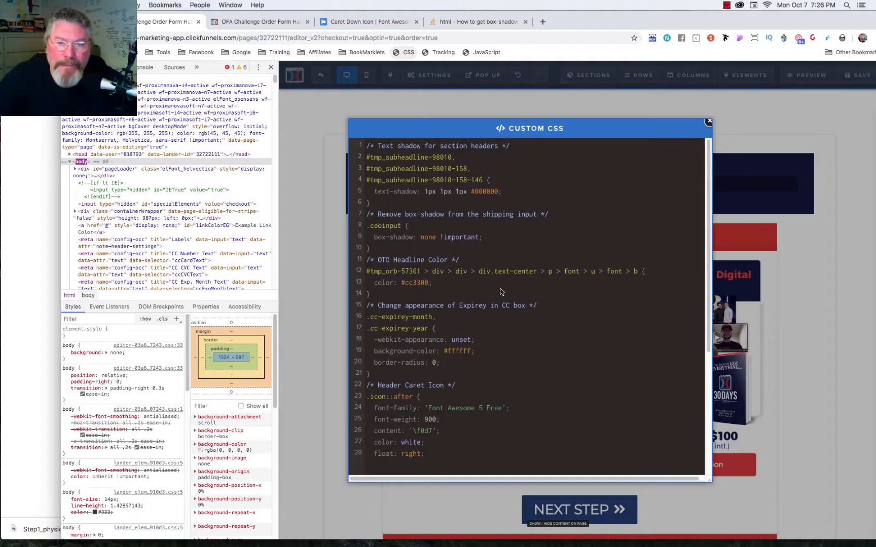
scroll(500, 289, down, 2)
scroll(501, 289, down, 5)
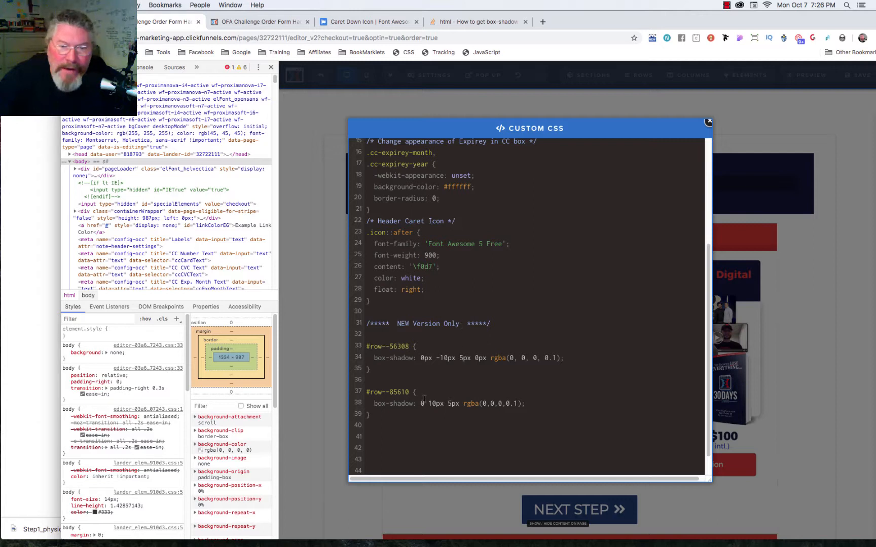
click(385, 416)
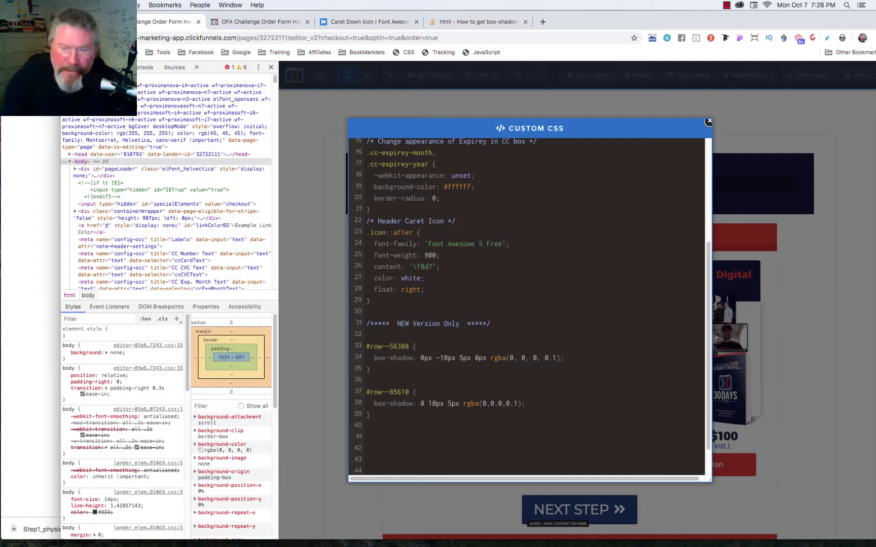
key(Return)
key(ctrl+v)
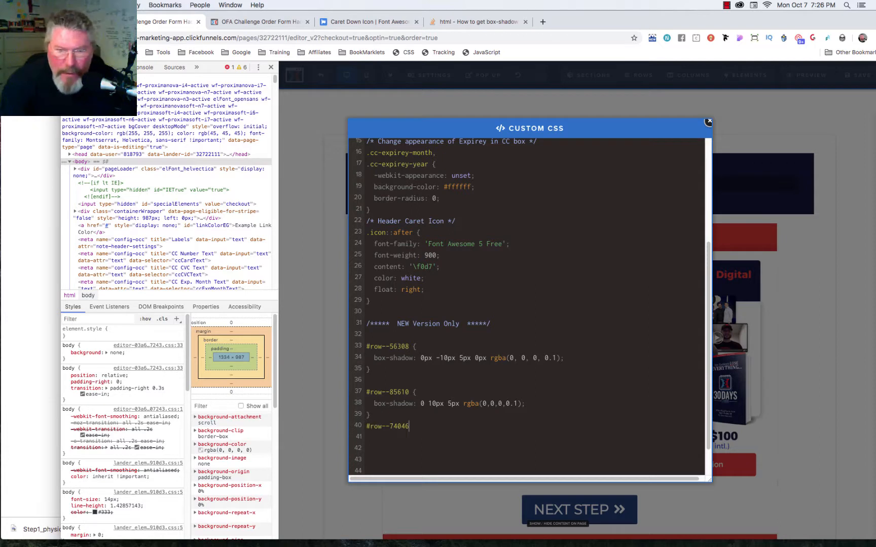
text({)
key(Return)
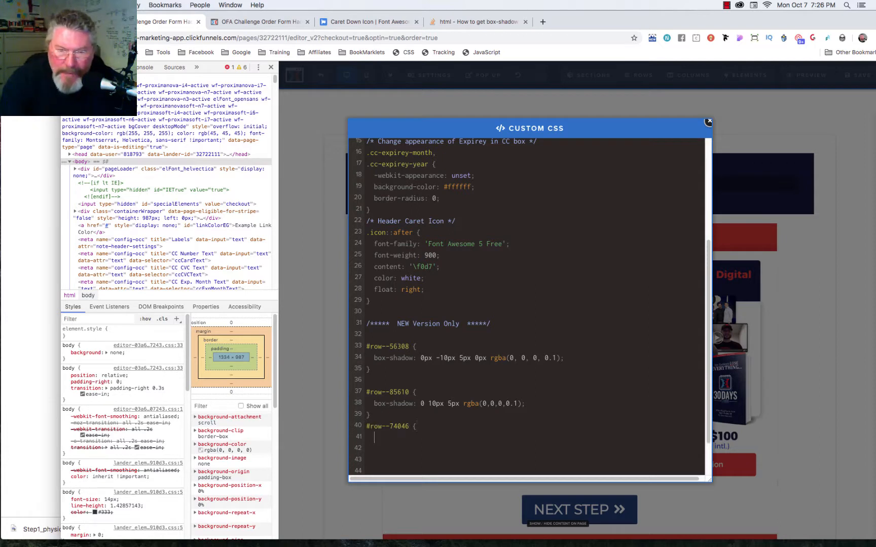
Fill the #row--74046 rule with position: relative and z-index: 9, and close the rule.
text(posi)
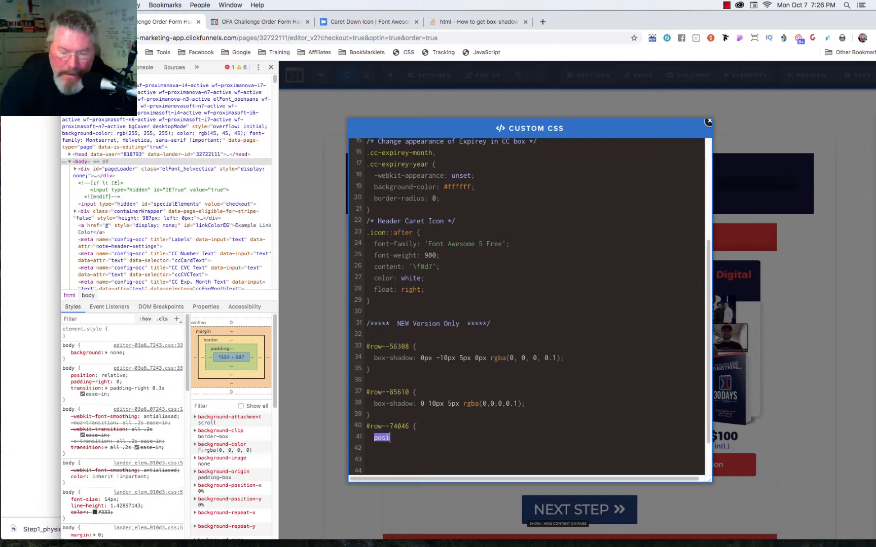
text(tion: rela)
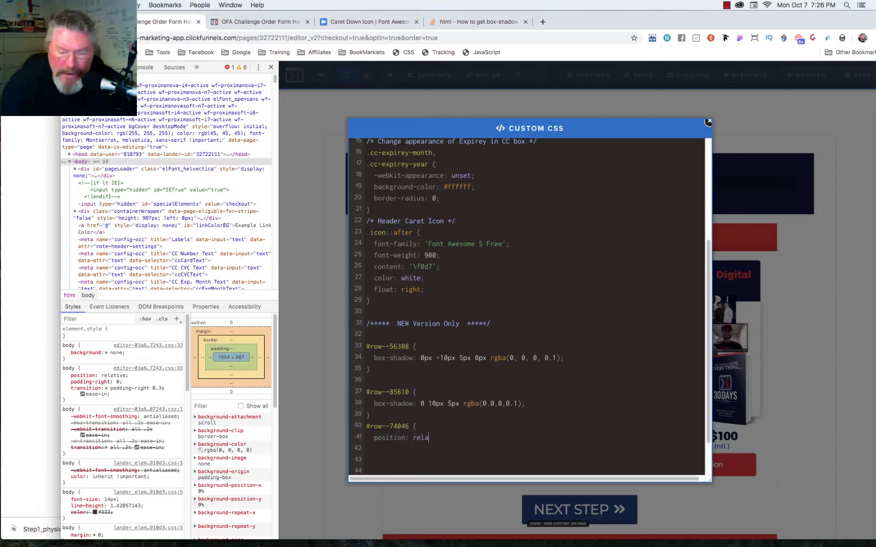
text(tive)
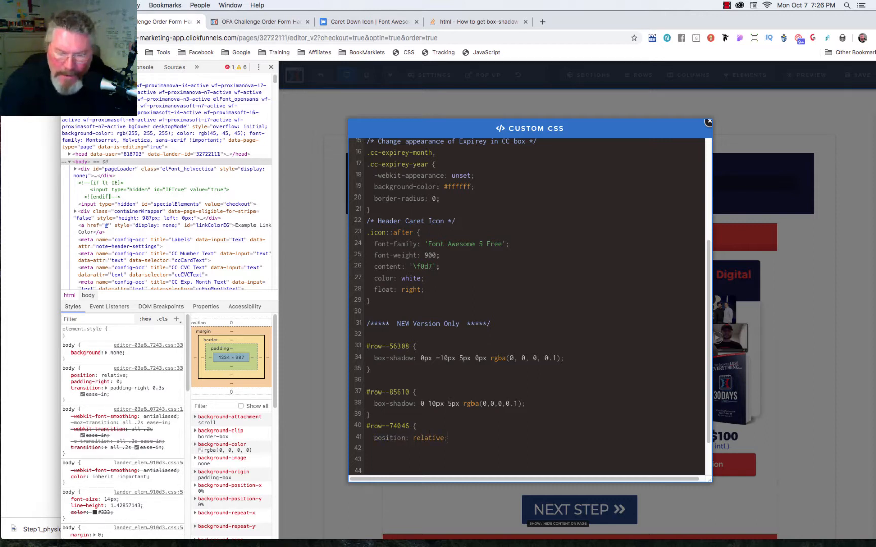
text(;)
key(Return)
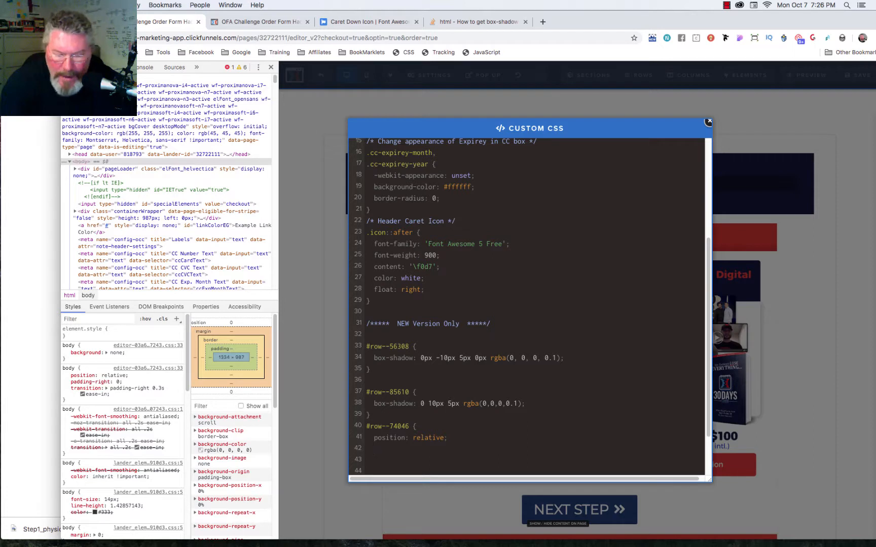
text(z-index)
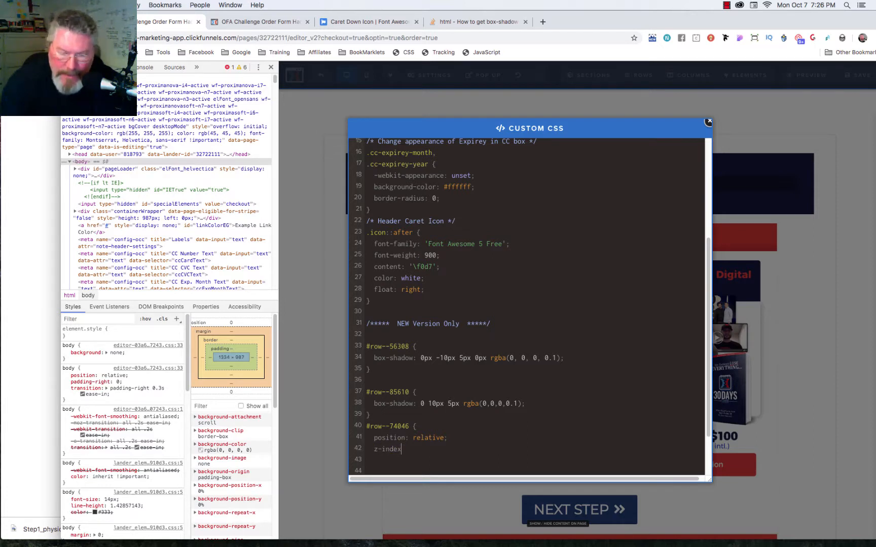
text(: 9;)
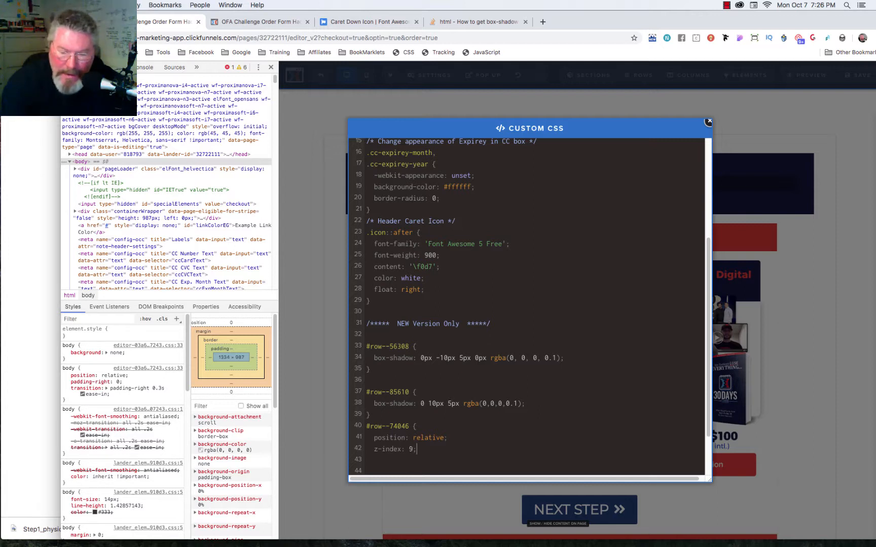
key(Return)
text(})
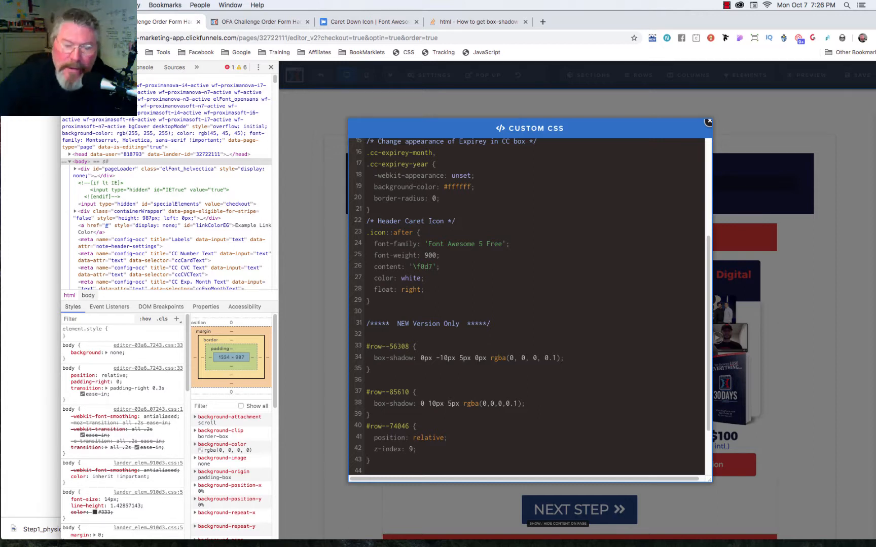
Remove the blank line between the #row--56308 and #row--85610 rules in the custom CSS.
click(373, 336)
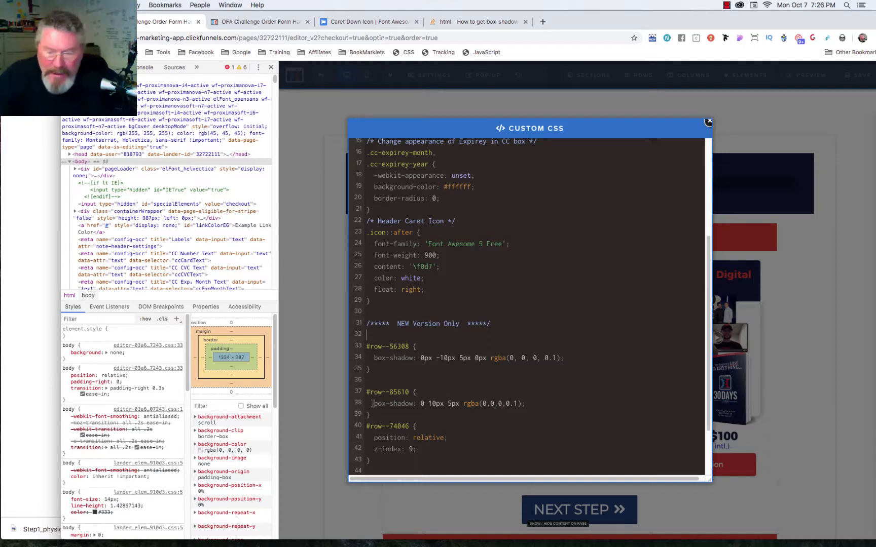
click(369, 380)
key(Delete)
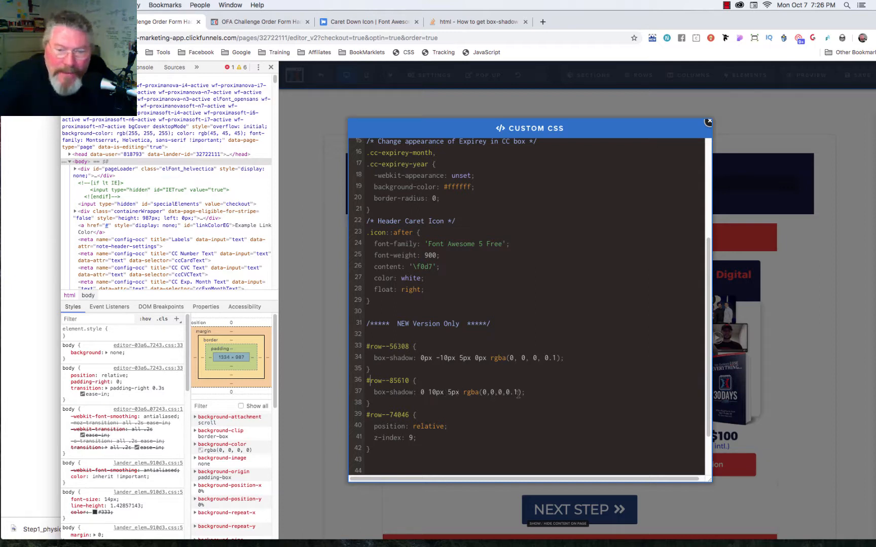
drag(447, 392, 527, 392)
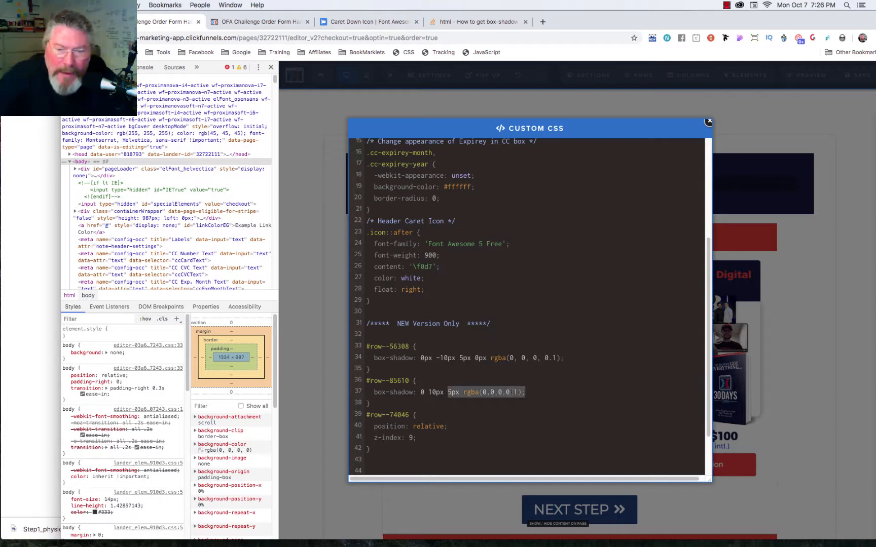
click(544, 392)
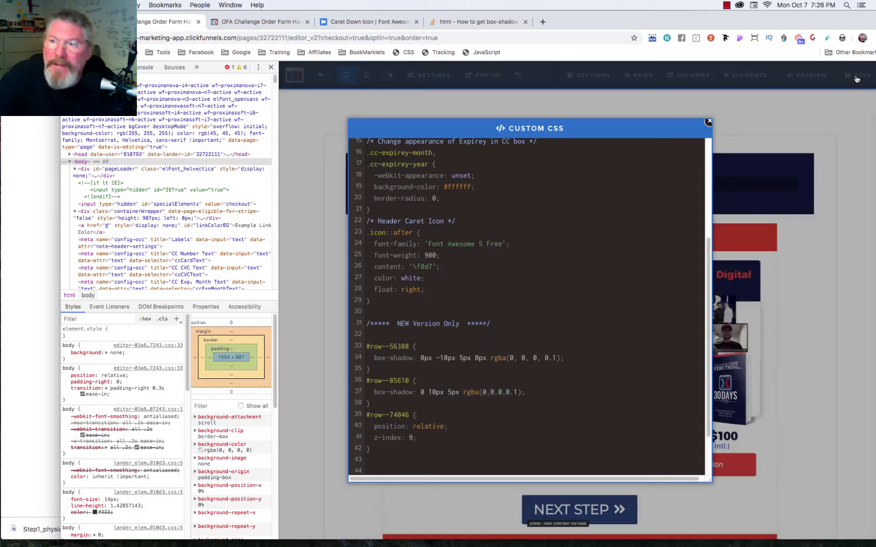
Close the custom CSS, save the page, and preview the order form to check the Step 1 row shadows.
click(857, 78)
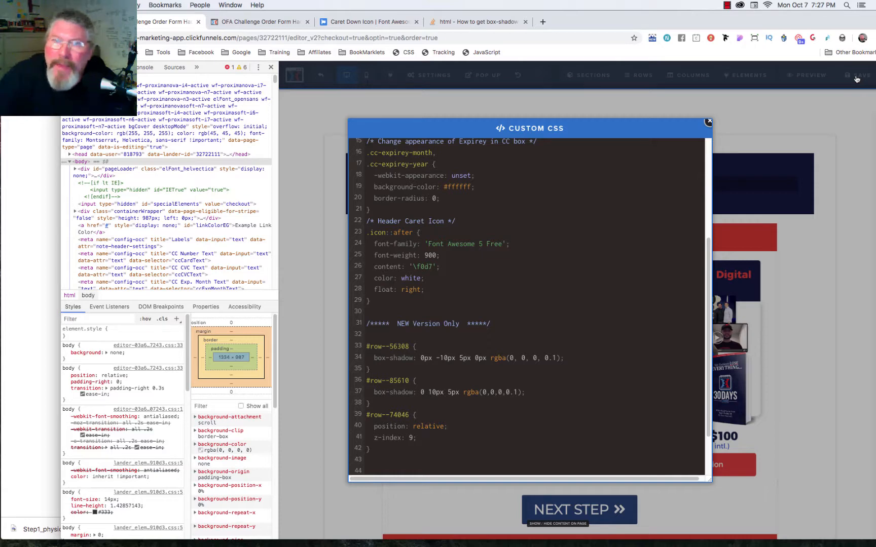
click(857, 79)
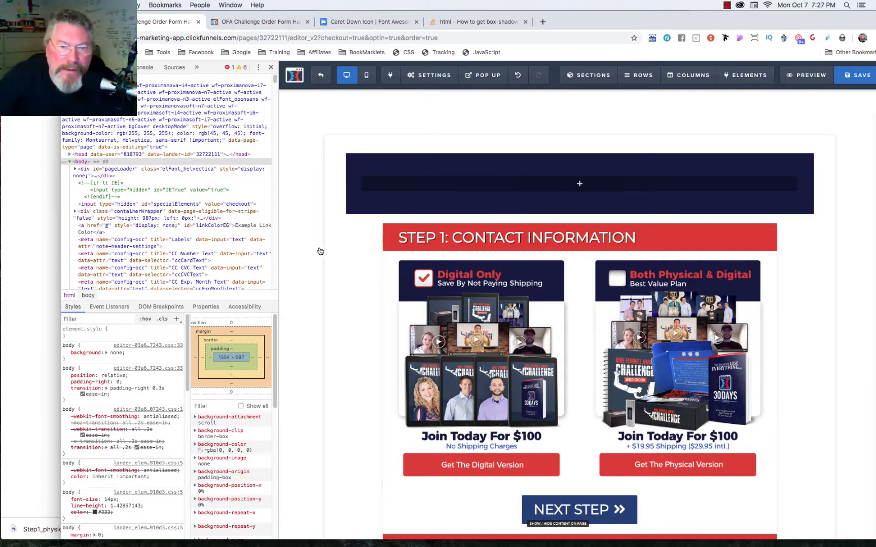
click(806, 75)
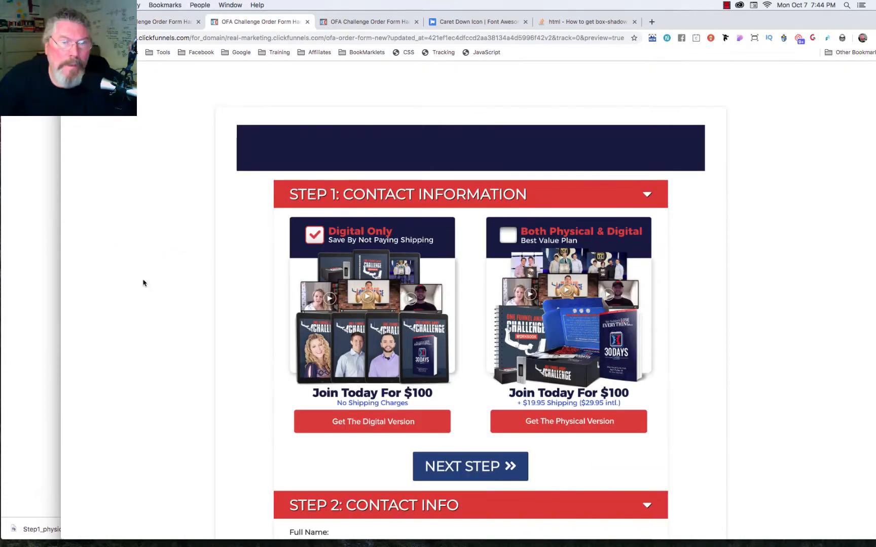
scroll(143, 283, down, 1)
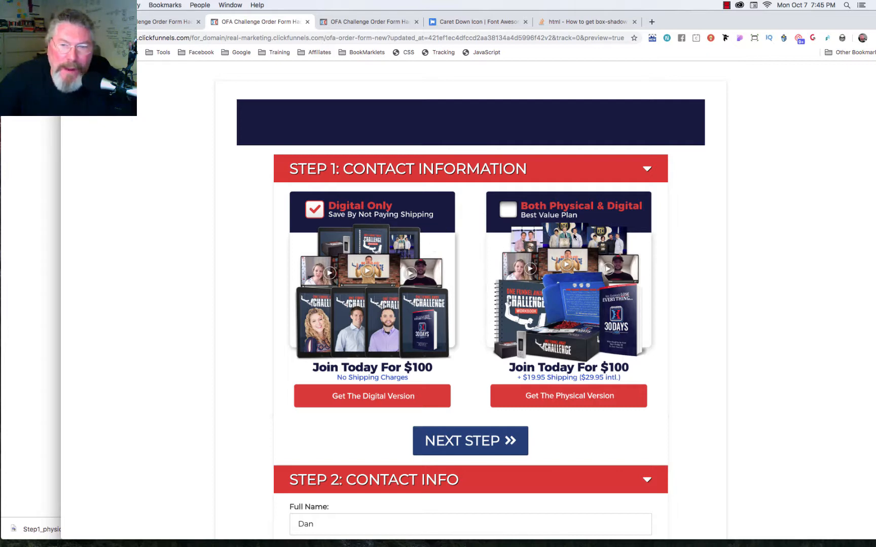
Test the plan choice in the preview by selecting Both Physical & Digital and switching back to Digital Only.
click(508, 214)
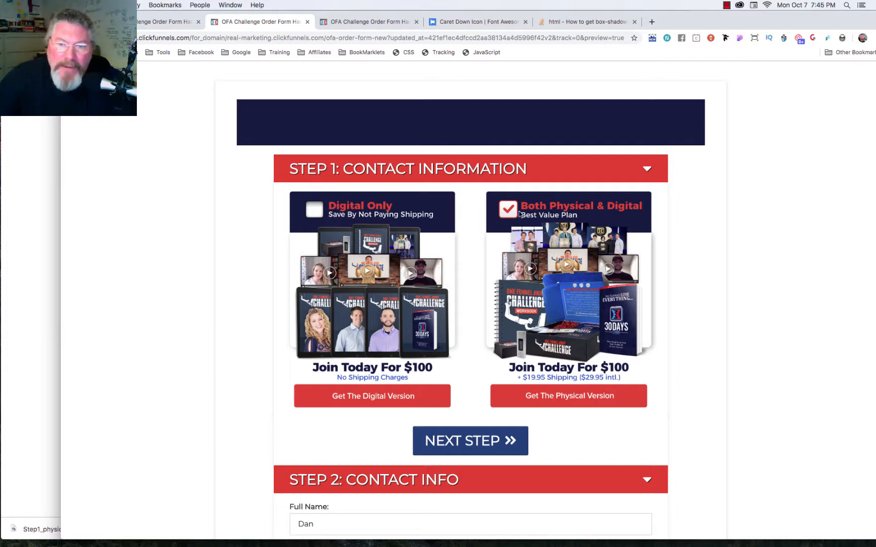
click(335, 210)
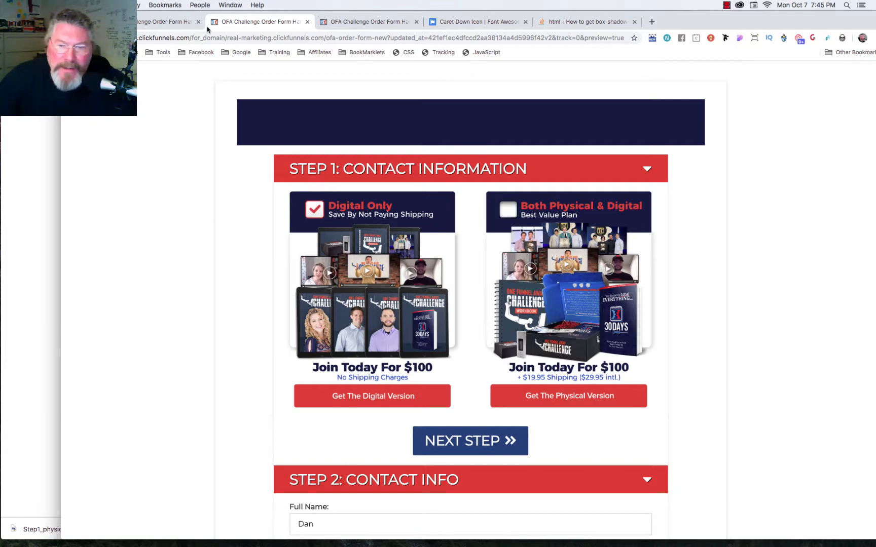
Return to the page editor and review the footer tracking code, matching #img-26799 and #img-46061 in the click handler to the commented image list.
click(175, 24)
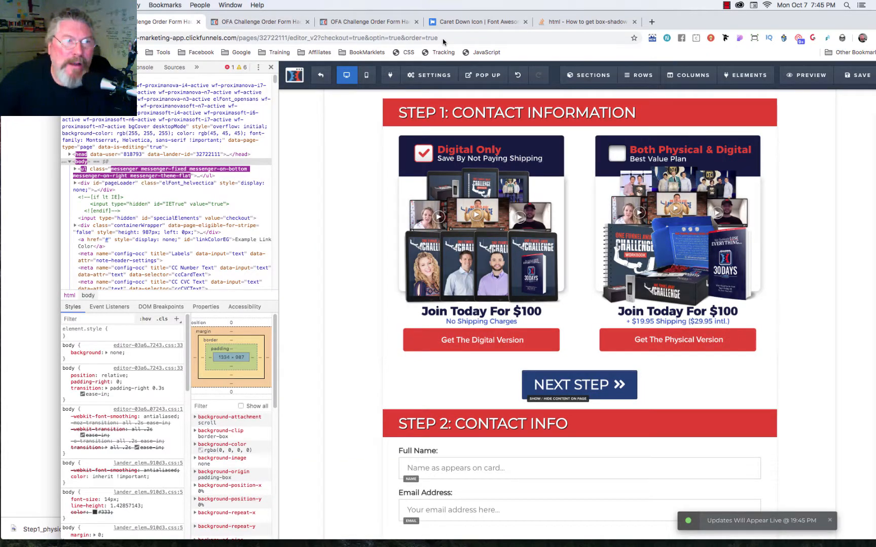
click(438, 52)
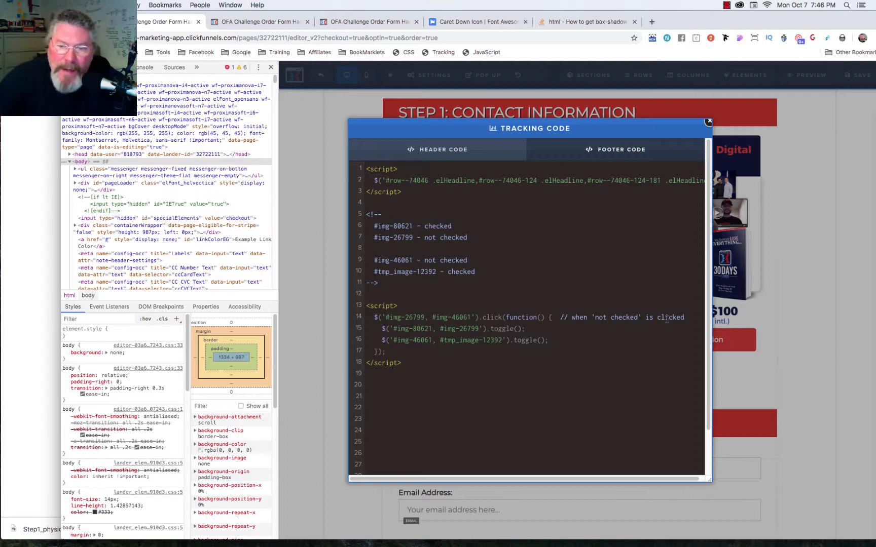
double_click(421, 317)
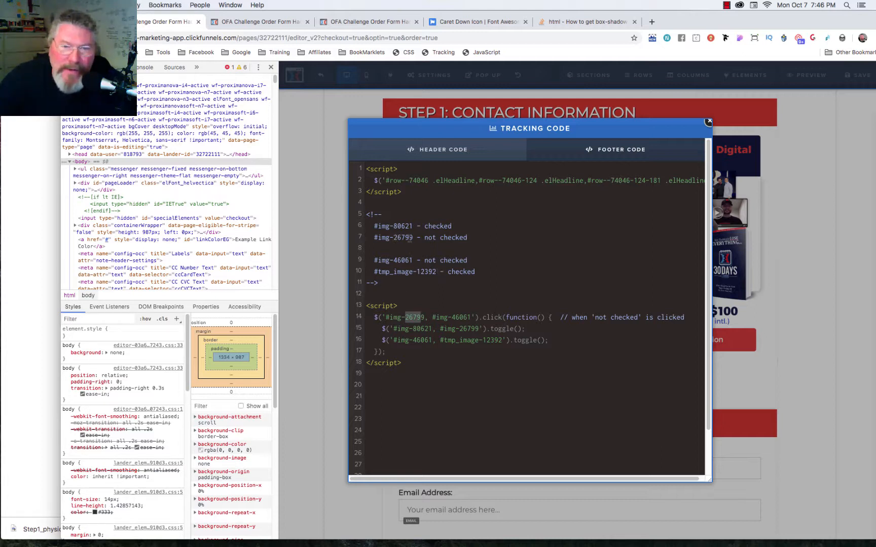
key(super+shift+g)
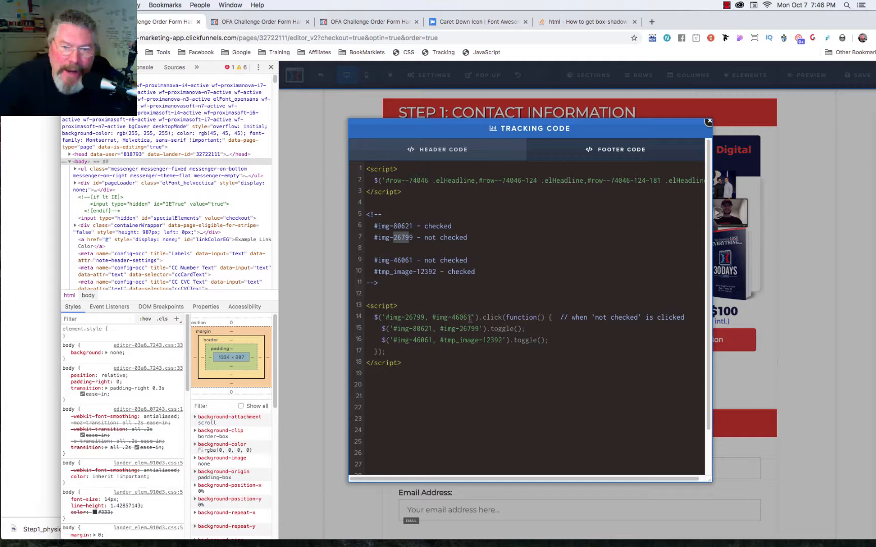
double_click(462, 317)
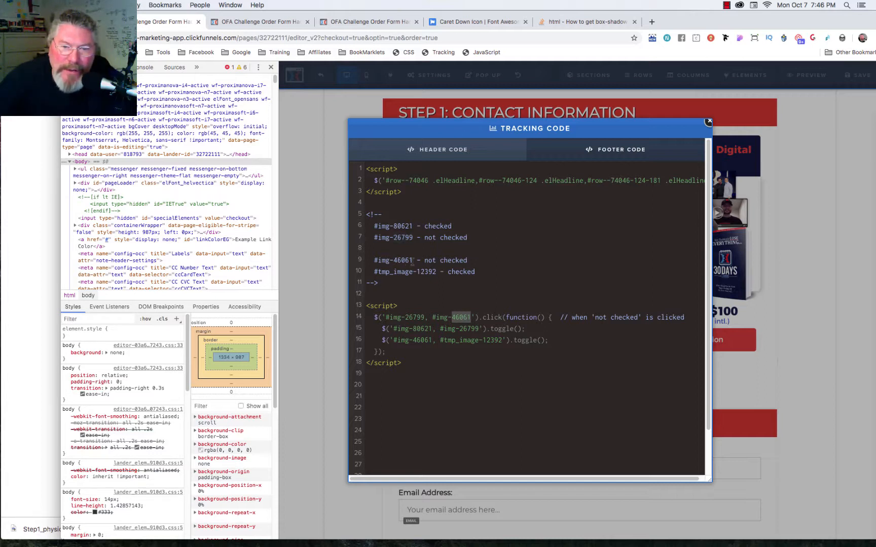
key(super+shift+g)
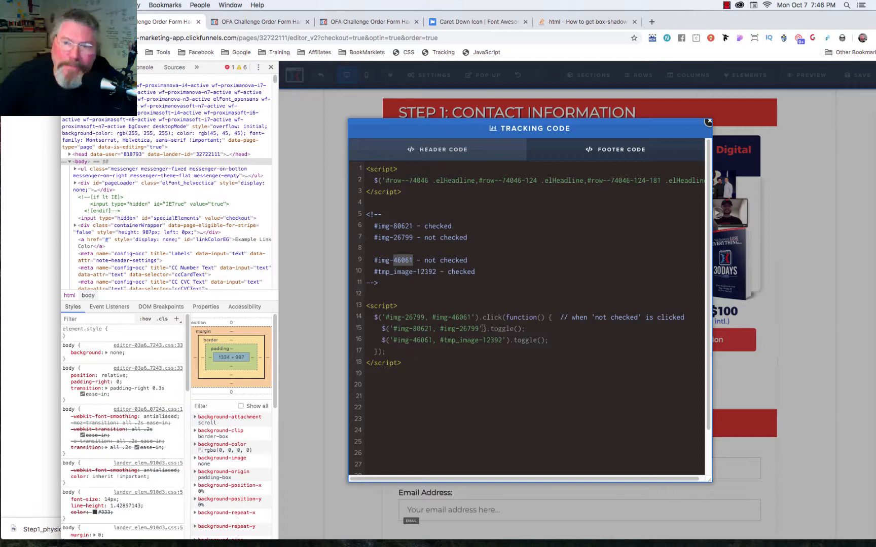
click(788, 260)
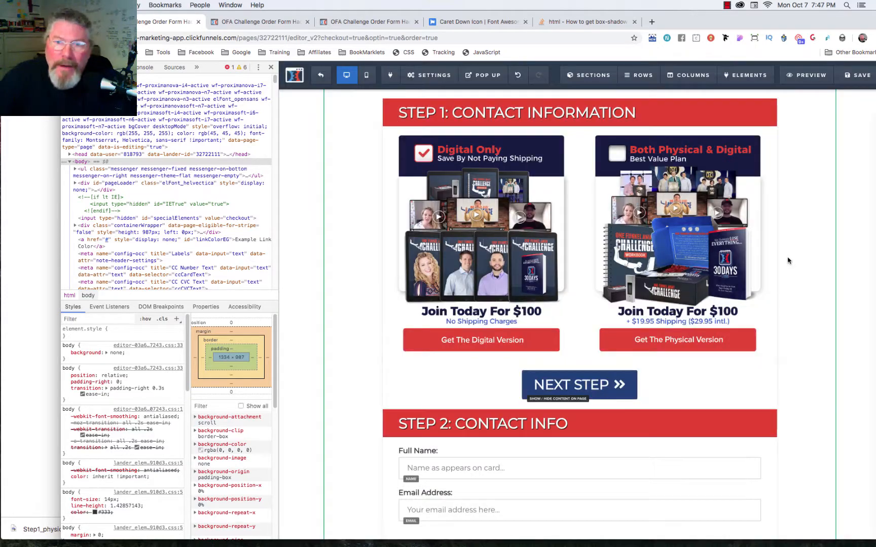
Open the page's element list and examine the Select Product 2.0 and Order Summary elements.
click(749, 78)
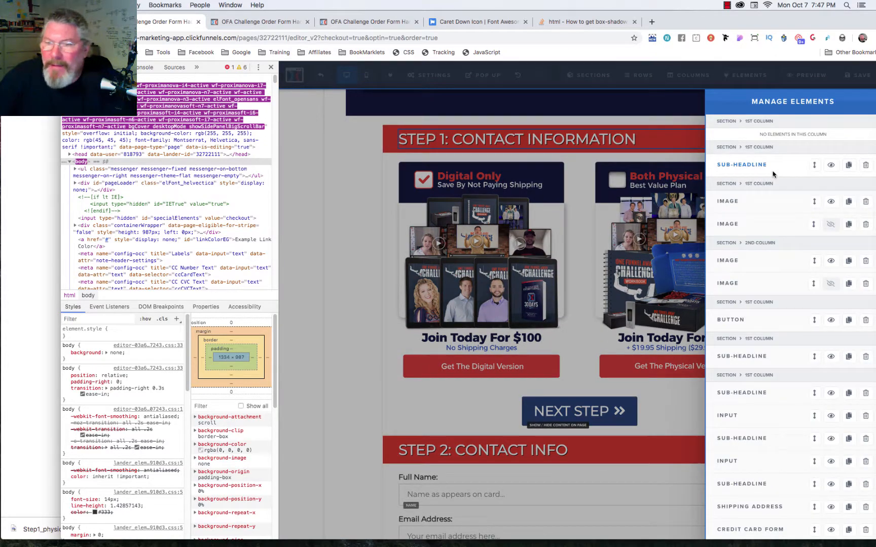
scroll(791, 330, down, 4)
click(830, 459)
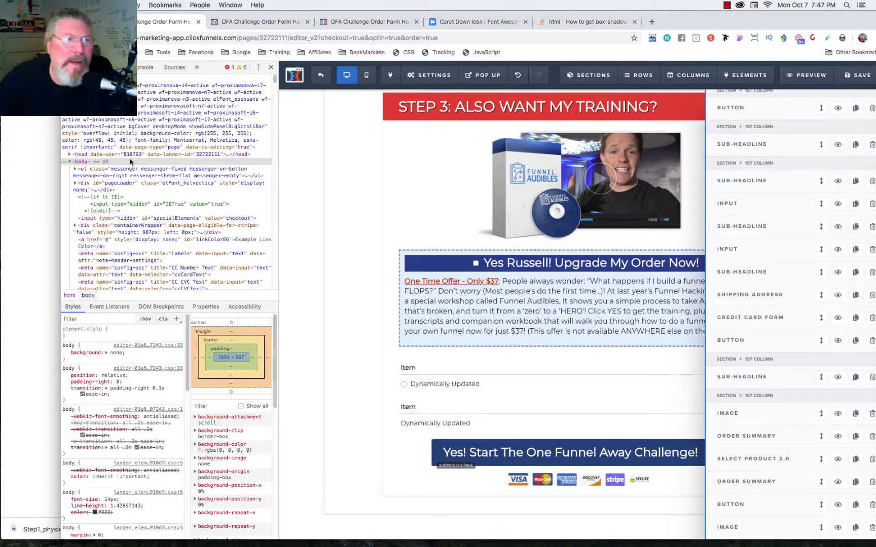
Switch to the original One Funnel Away page and examine its Step 3 order summary with Digital Only selected.
click(33, 136)
scroll(396, 297, down, 3)
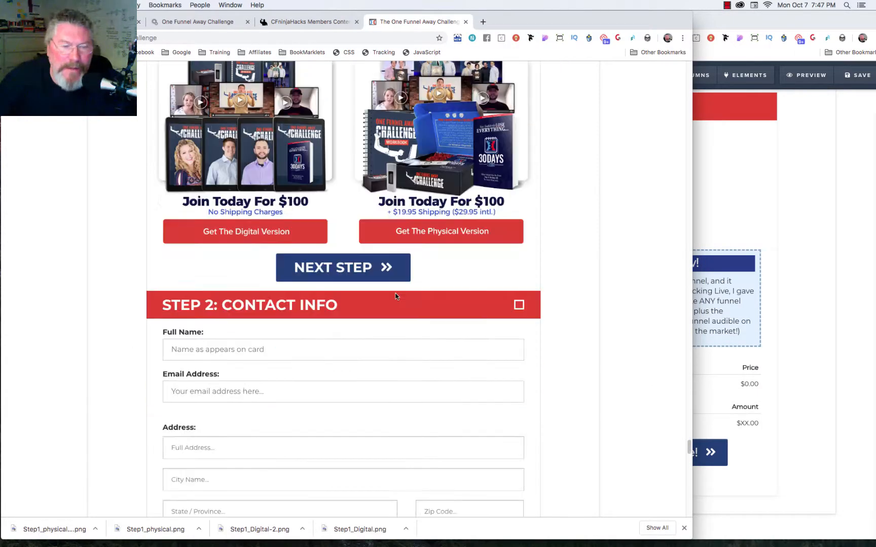
scroll(396, 297, down, 15)
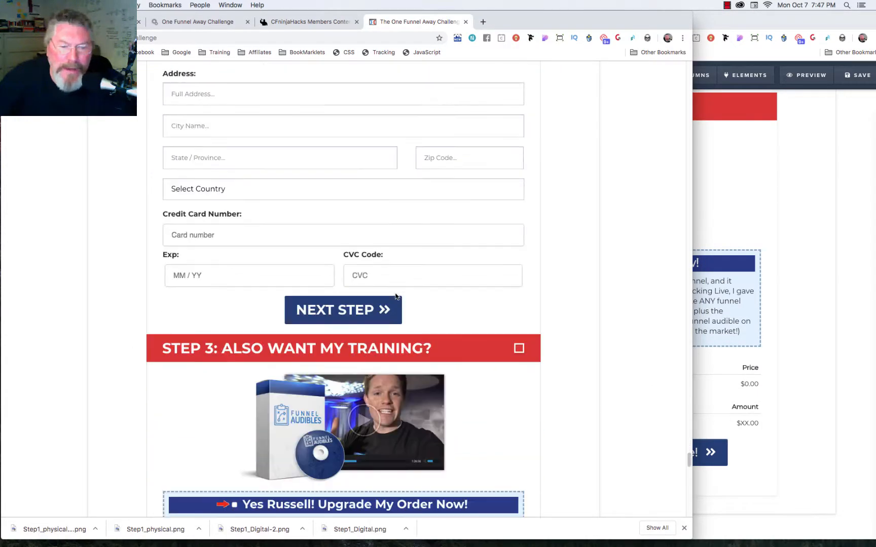
scroll(312, 430, down, 1)
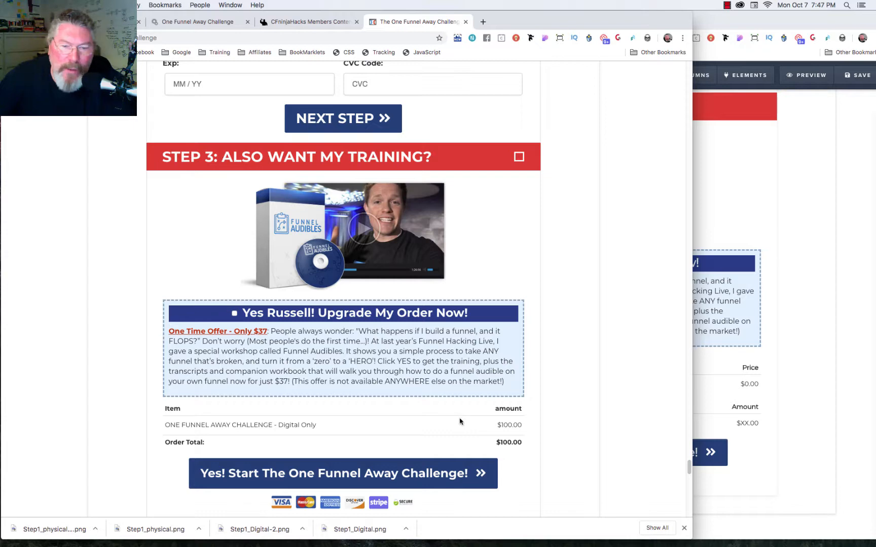
Select the Both Physical & Digital plan on the original form and check its Step 3 order summary.
scroll(460, 419, up, 10)
scroll(461, 393, up, 5)
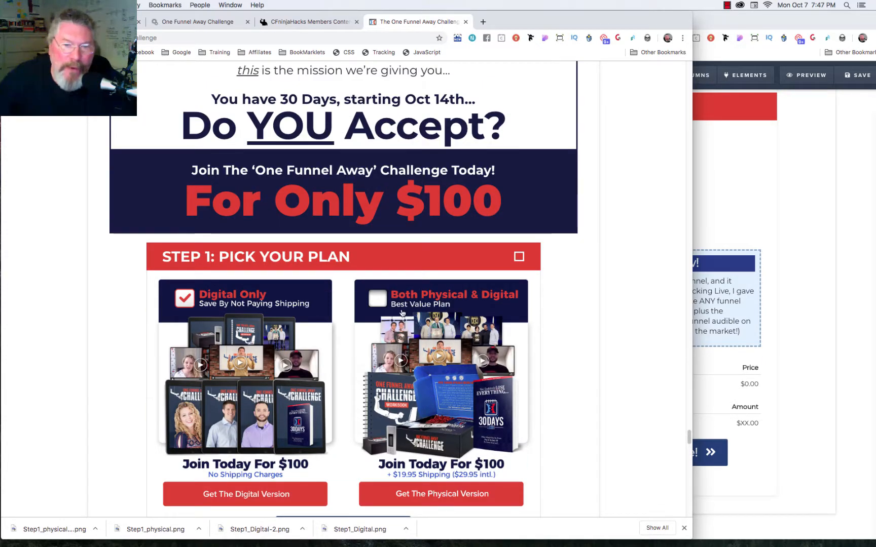
click(377, 298)
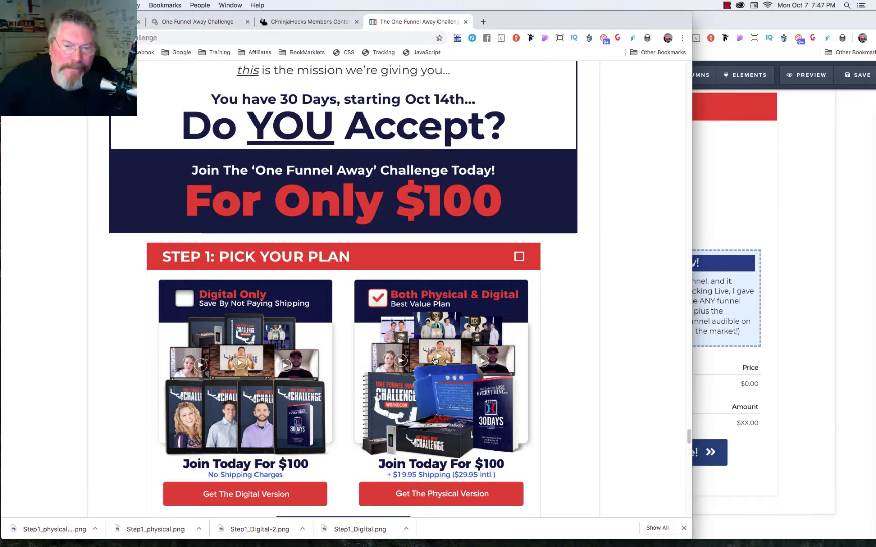
scroll(434, 361, down, 15)
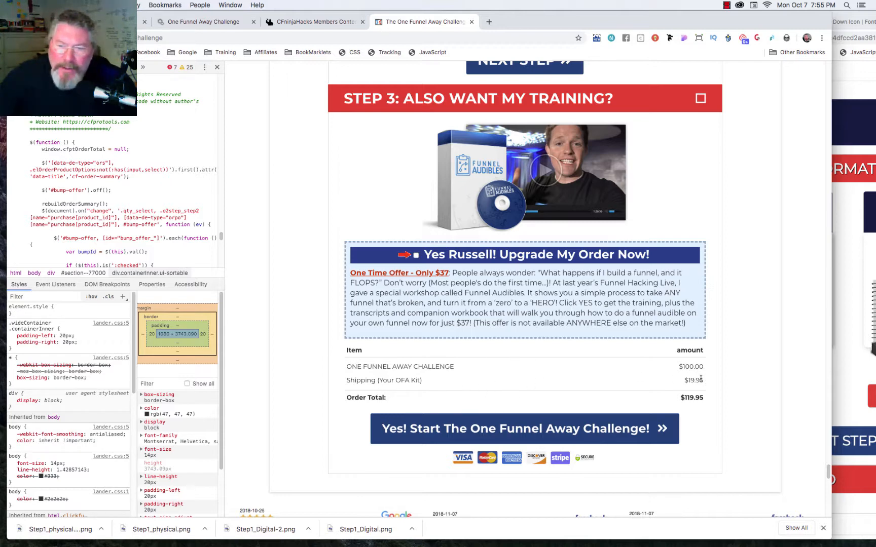
Switch the original form back to the Digital Only plan and check the order summary again.
scroll(700, 376, up, 1)
scroll(700, 376, up, 10)
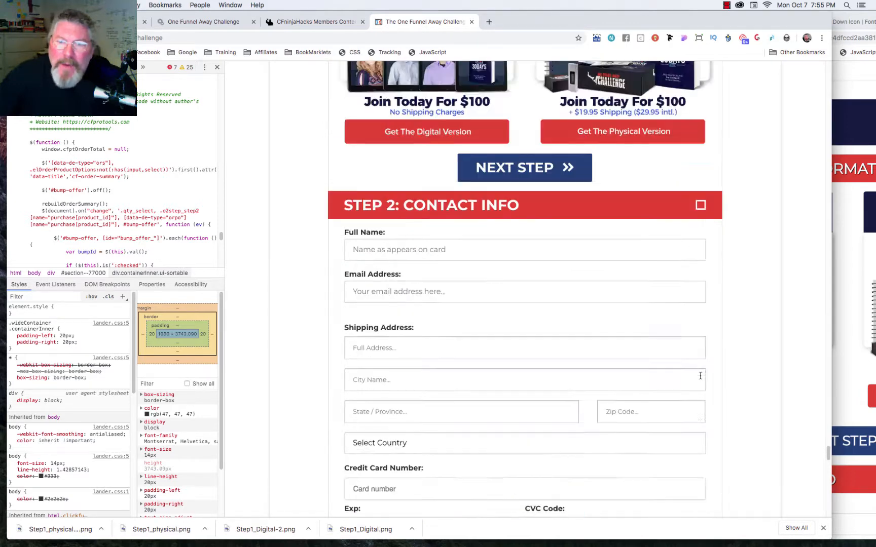
scroll(700, 376, up, 6)
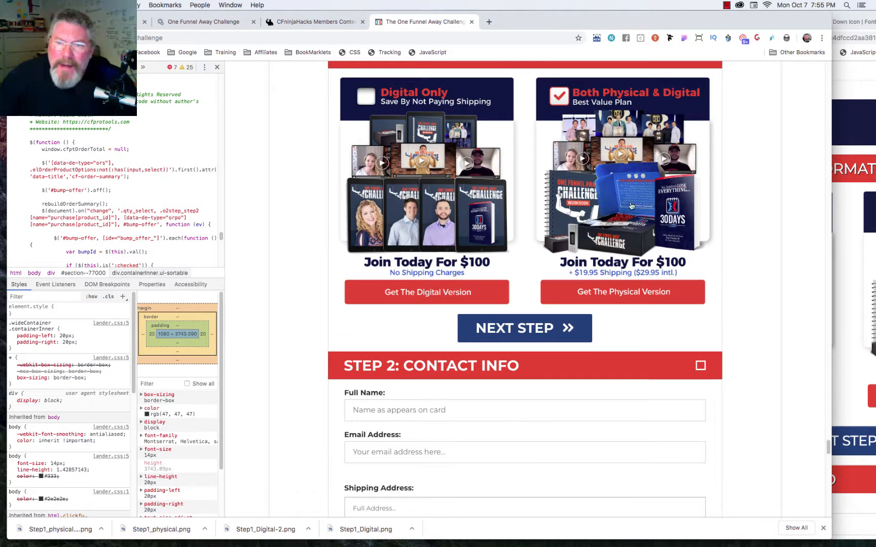
click(367, 99)
scroll(468, 264, down, 2)
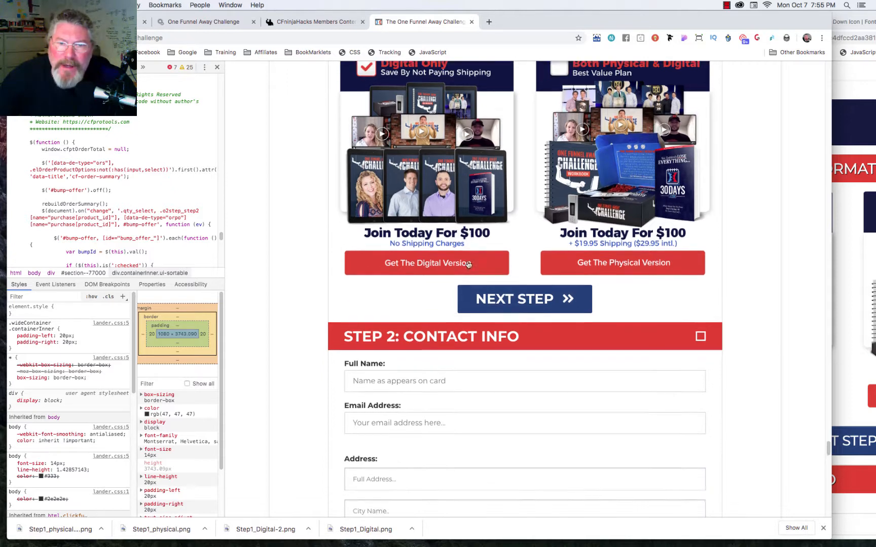
scroll(469, 264, down, 20)
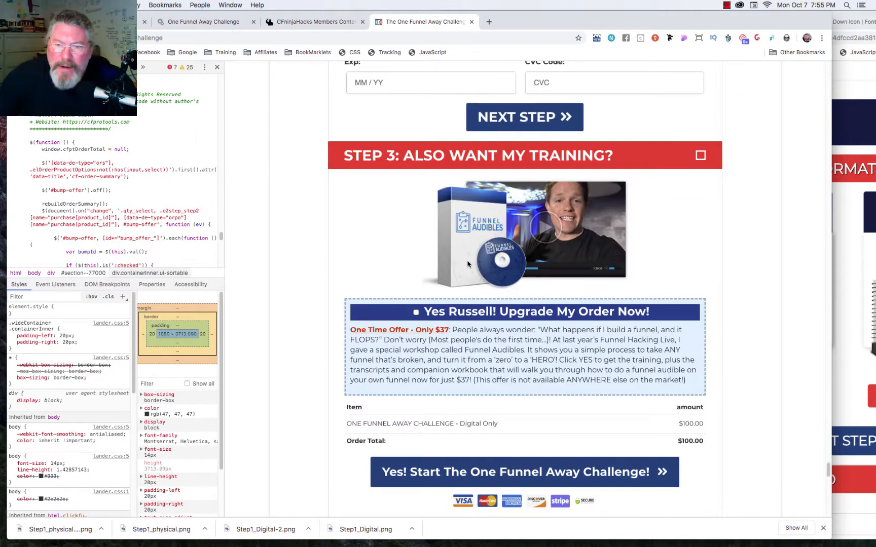
Examine the original form's Step 2 contact and address fields for the Digital Only plan.
scroll(665, 367, up, 20)
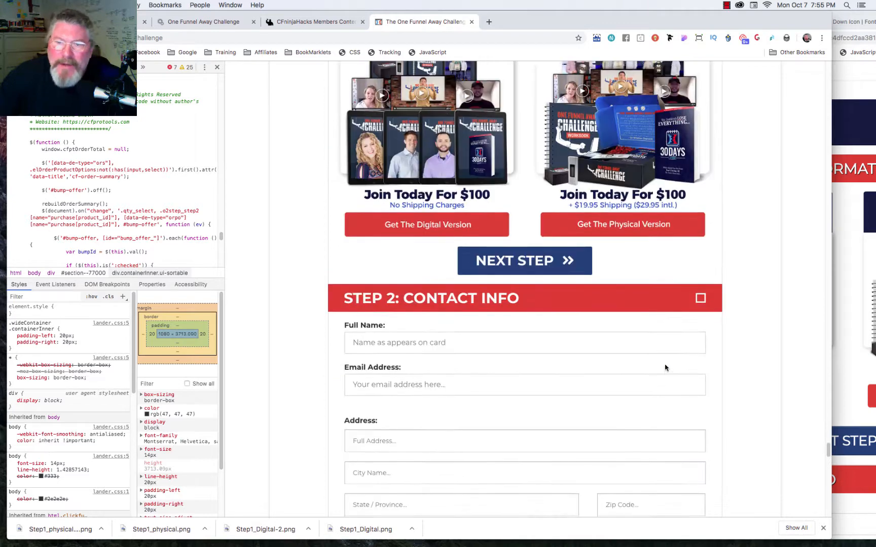
scroll(665, 368, up, 2)
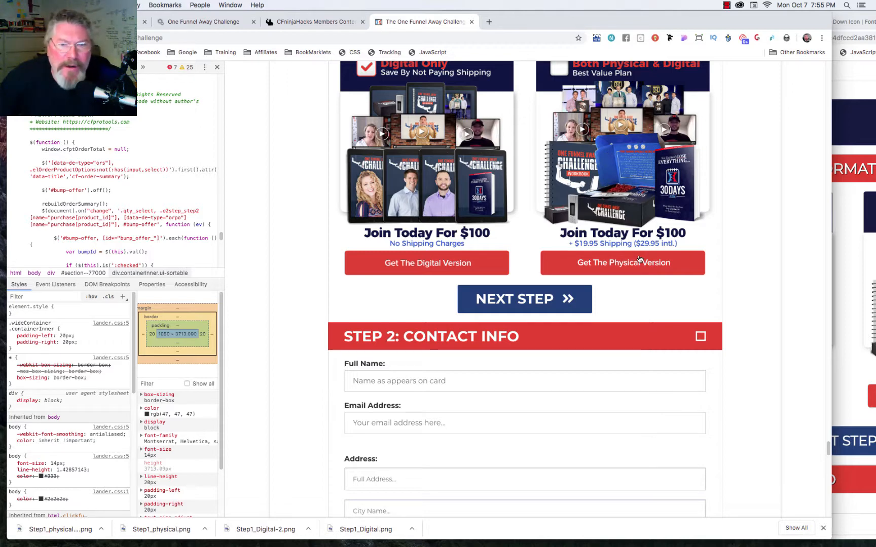
scroll(640, 260, down, 5)
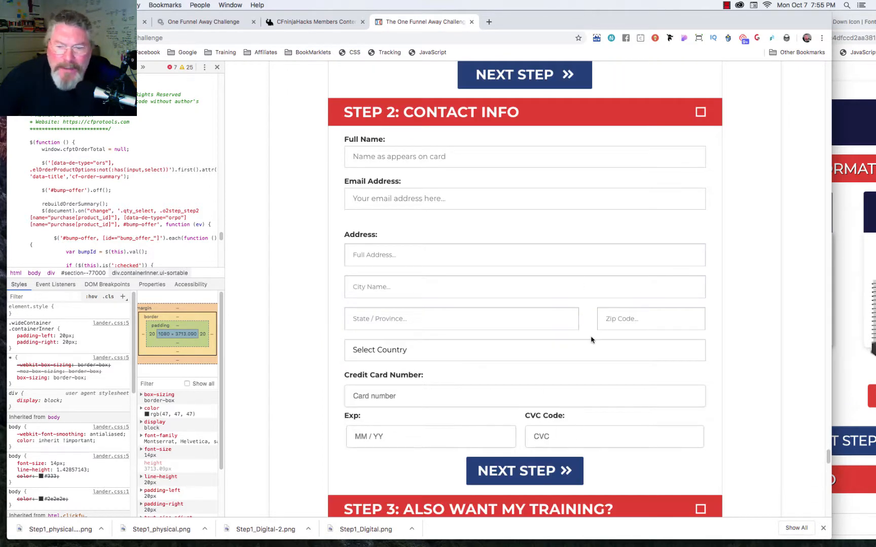
scroll(590, 340, up, 3)
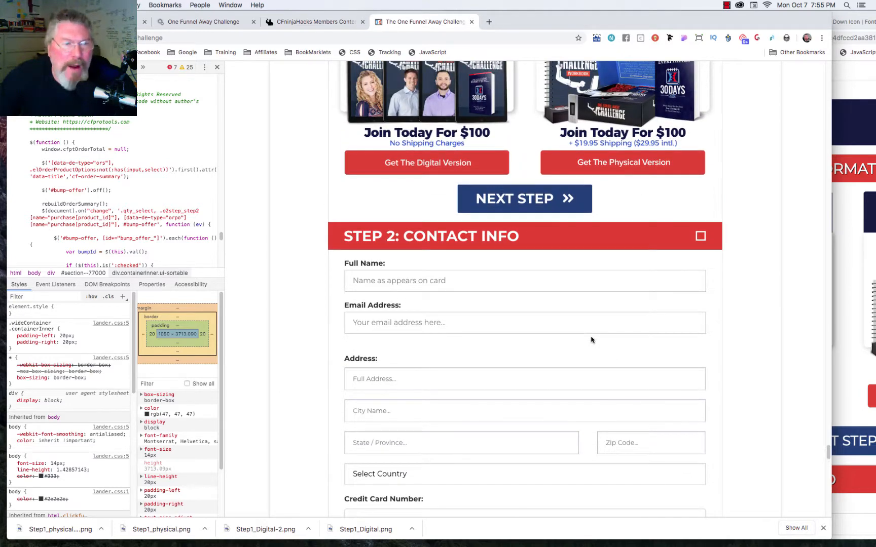
scroll(591, 340, up, 1)
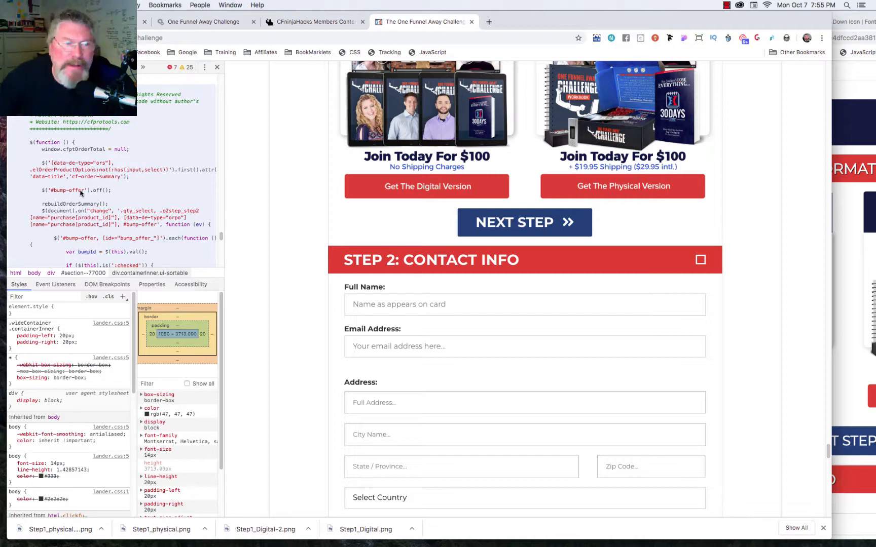
Read through the rebuildOrderSummary script in the original page's source, from the bump-offer handler to the cart products code.
scroll(76, 193, down, 4)
scroll(125, 212, down, 1)
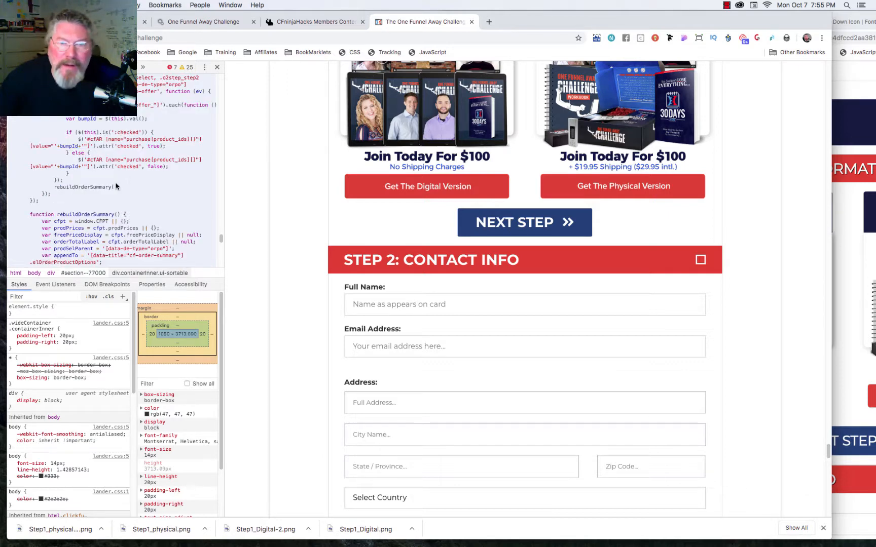
scroll(116, 187, down, 1)
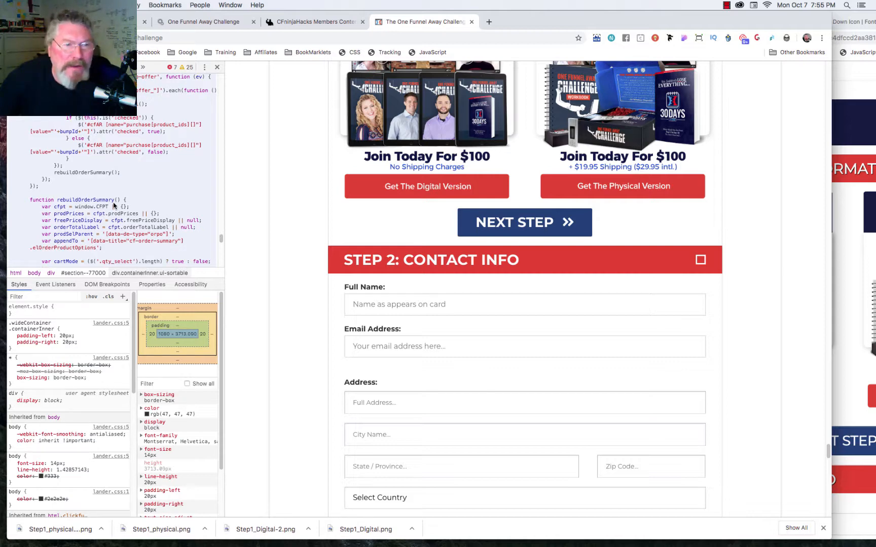
scroll(114, 206, down, 2)
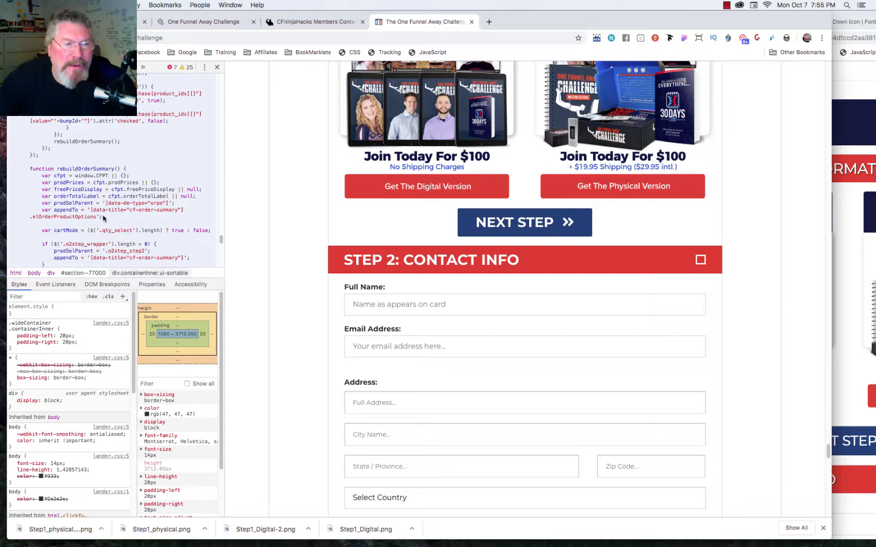
scroll(154, 177, down, 2)
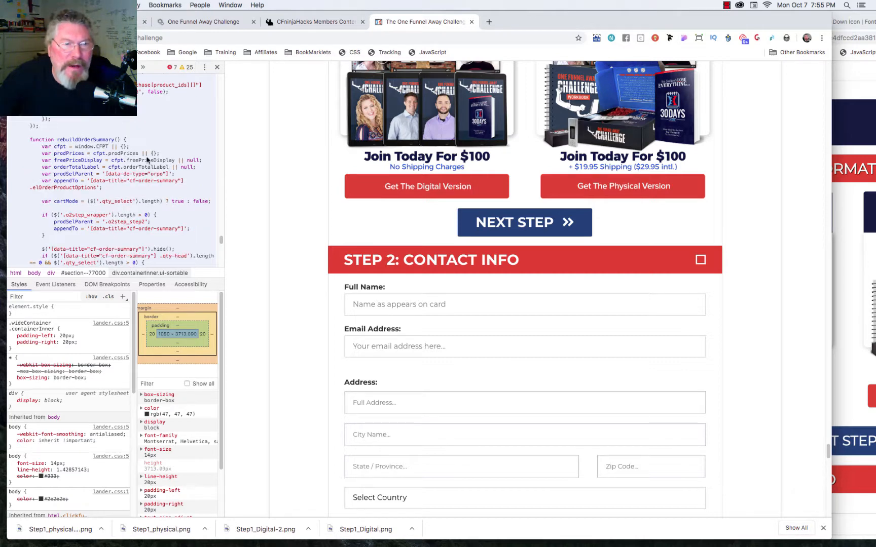
scroll(103, 190, down, 5)
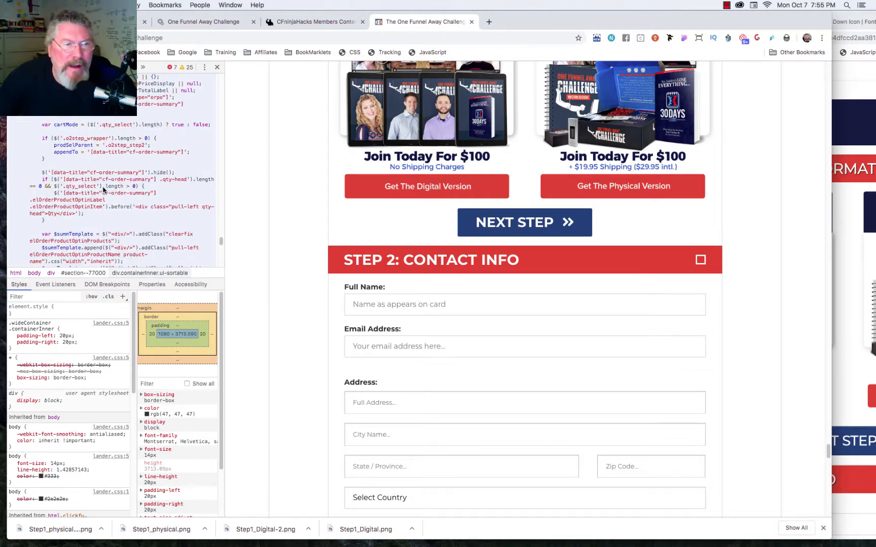
scroll(111, 152, down, 5)
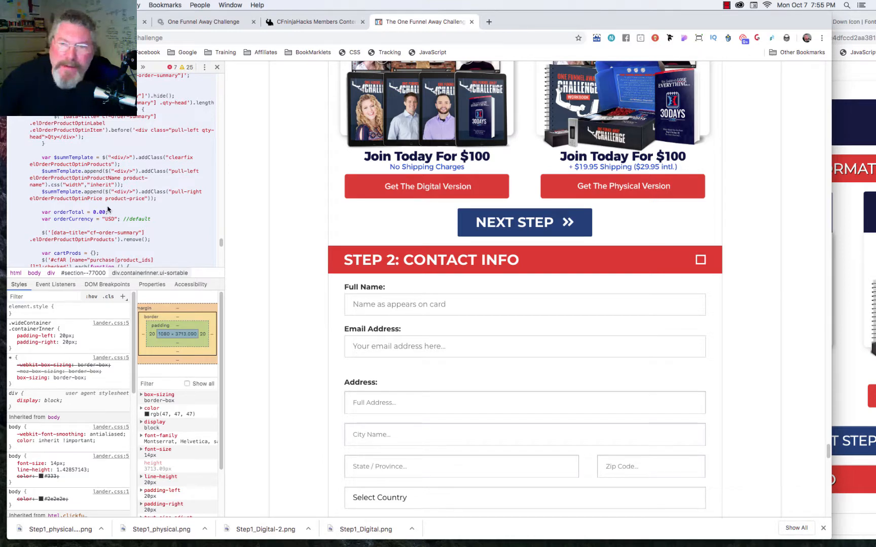
scroll(113, 211, down, 3)
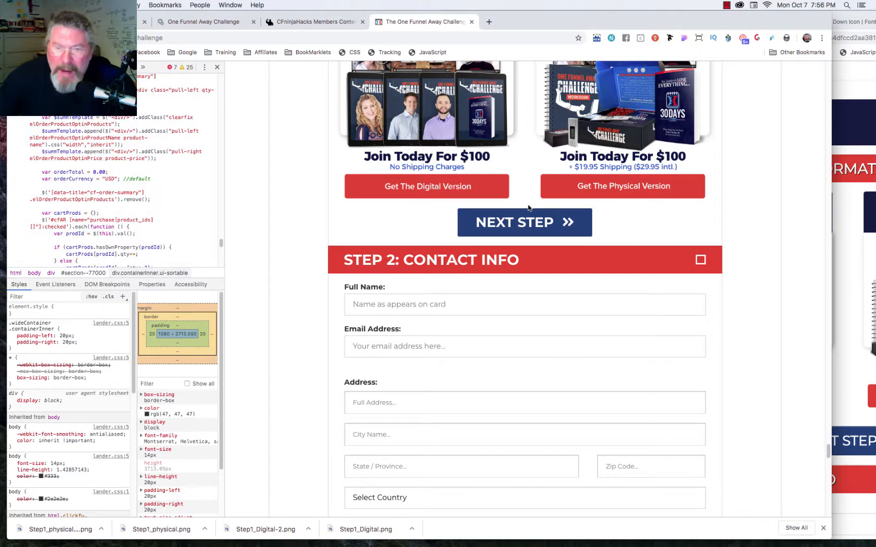
Look over the original form's Step 2 fields down to Step 3 and return to the Step 1 plan choices.
scroll(518, 261, down, 5)
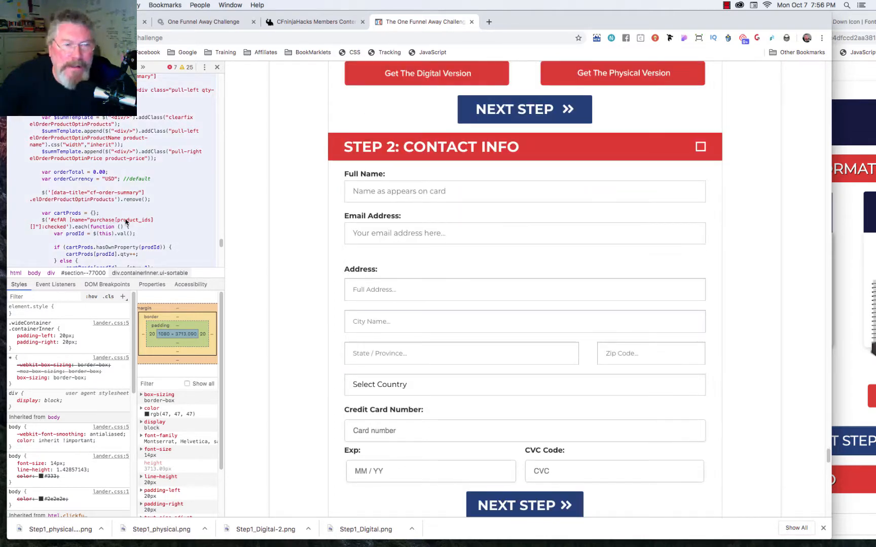
scroll(537, 274, down, 10)
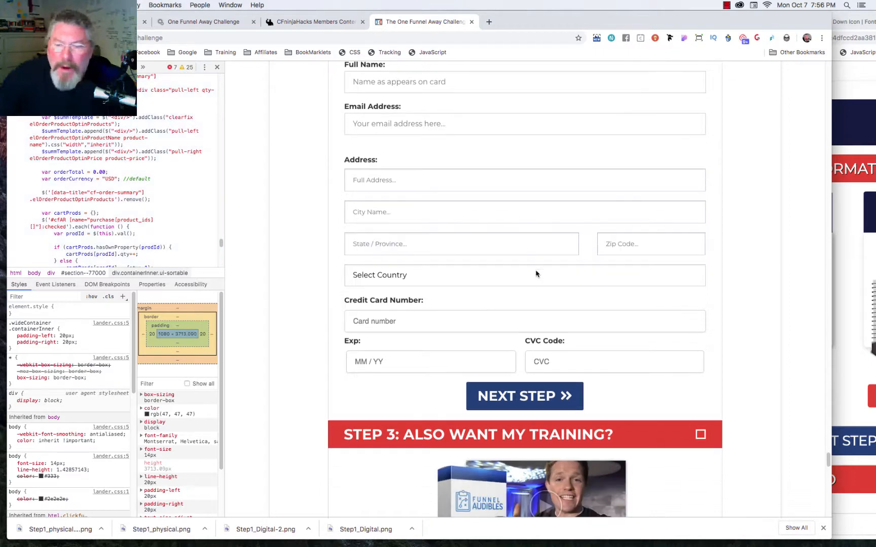
scroll(536, 274, up, 20)
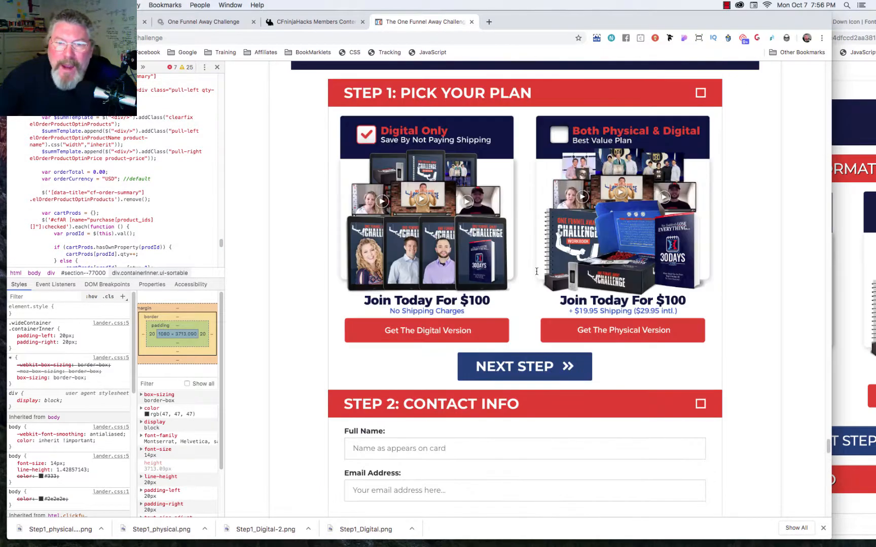